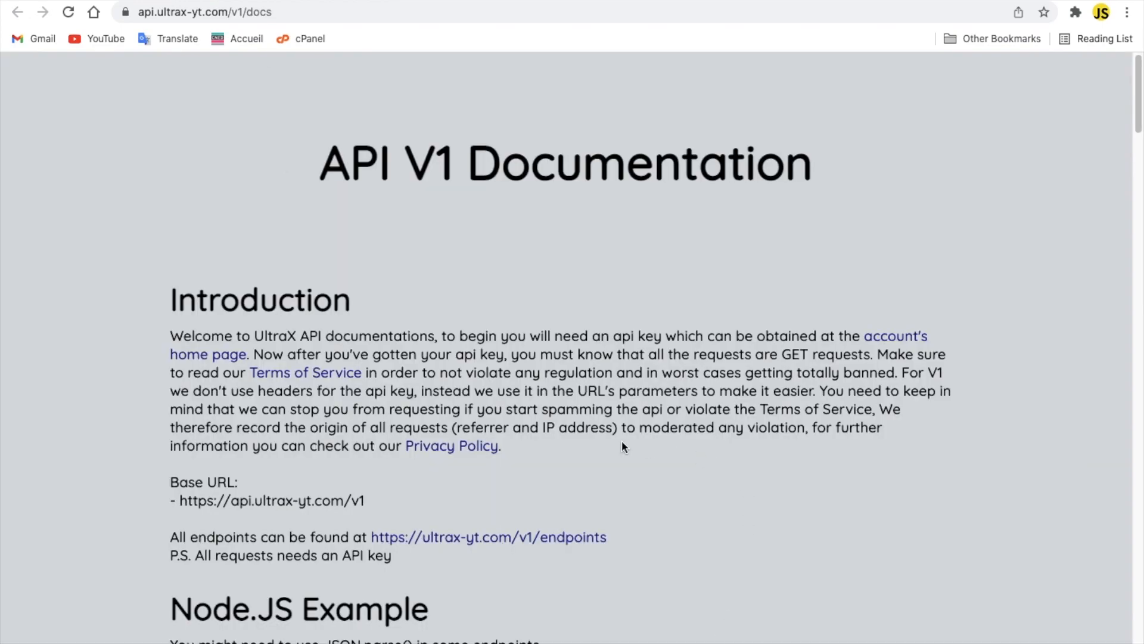
scroll(621, 440, "down", 3)
scroll(621, 440, "down", 2)
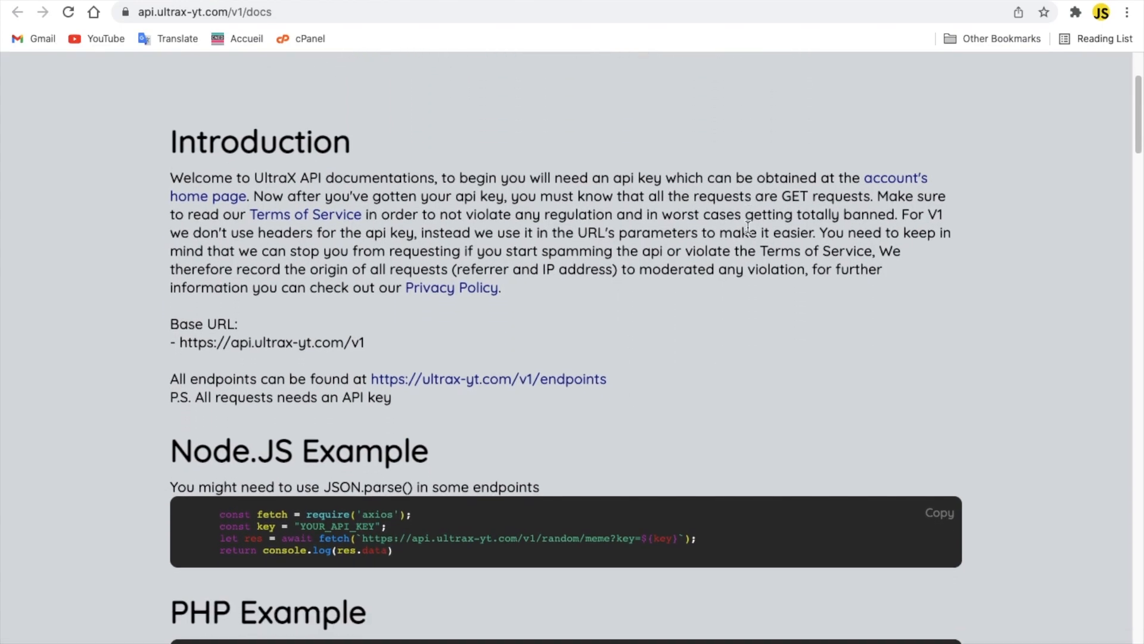
scroll(621, 440, "up", 5)
scroll(736, 554, "down", 2)
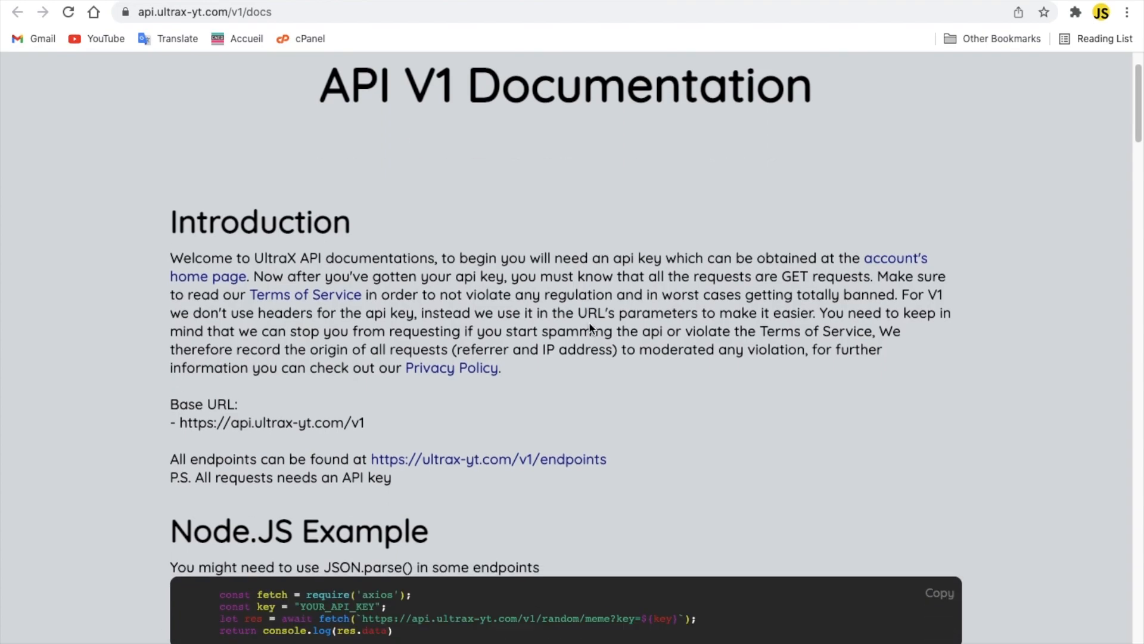
scroll(589, 321, "down", 2)
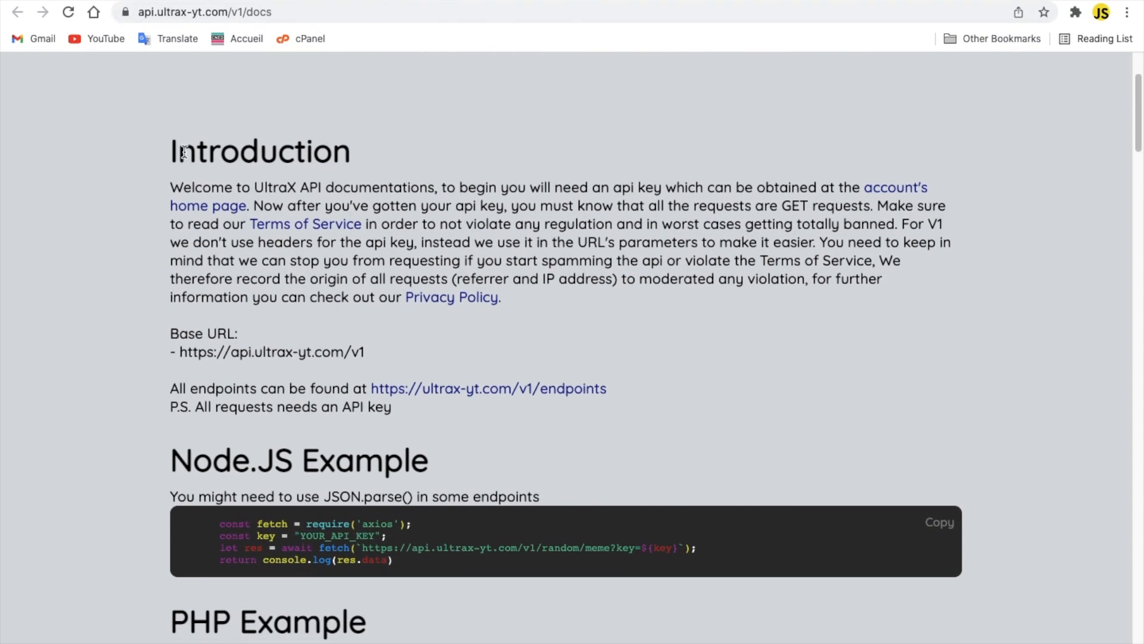
Step: Copy the API base URL from the docs and check it in the system search
left_click_drag(155, 115, 697, 188)
left_click(663, 319)
scroll(662, 319, "down", 1)
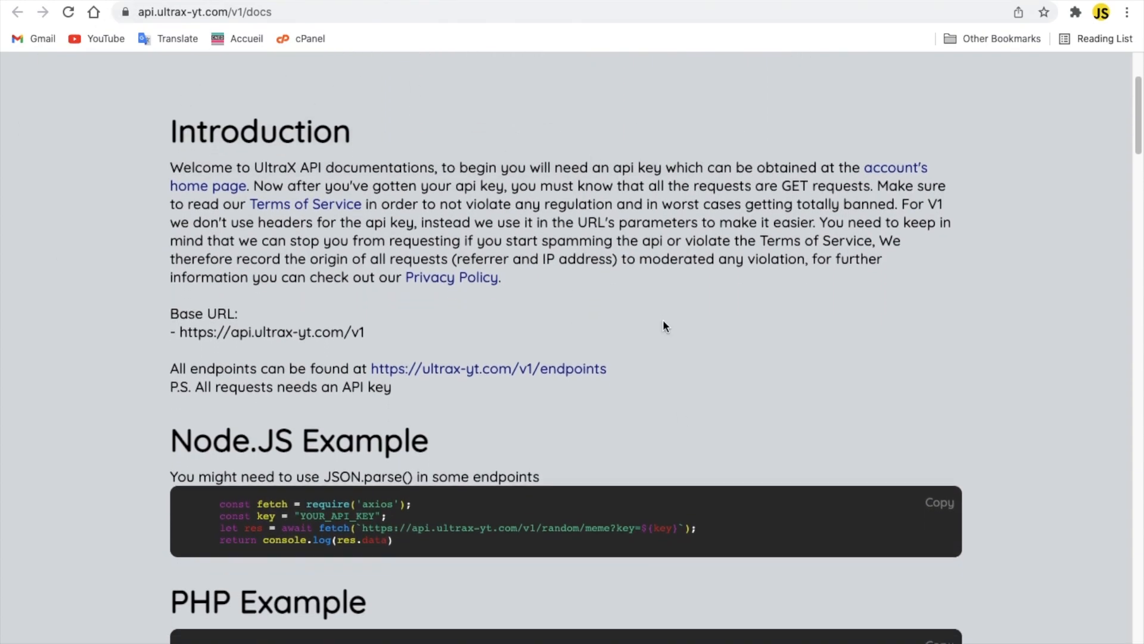
scroll(663, 319, "down", 1)
scroll(663, 319, "down", 1)
scroll(663, 319, "down", 1)
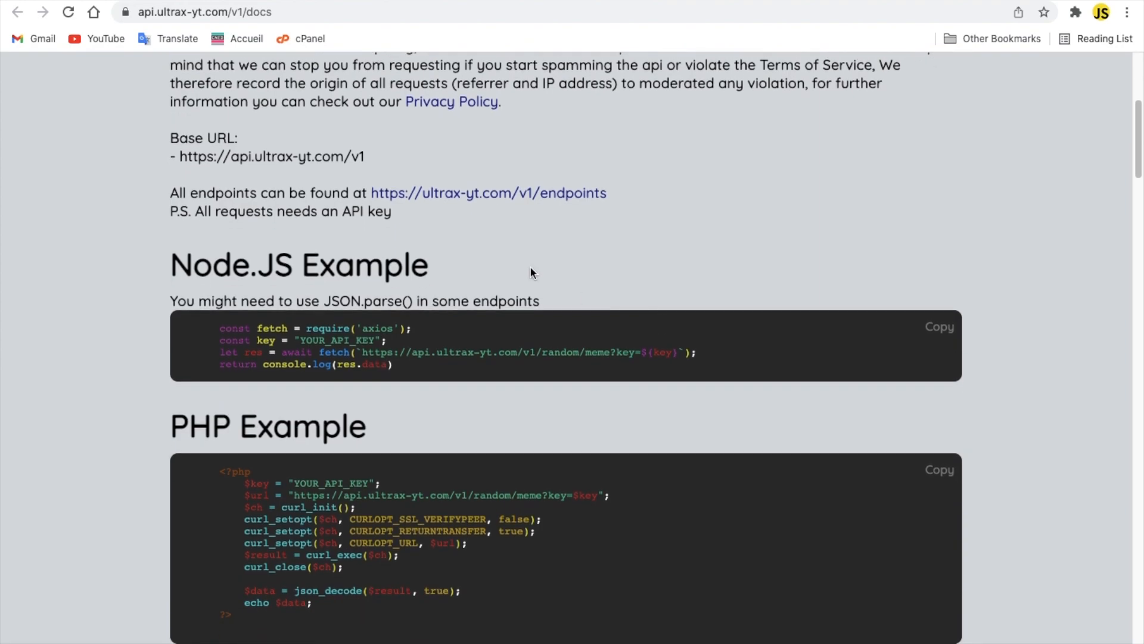
left_click_drag(180, 159, 402, 158)
key("super+c")
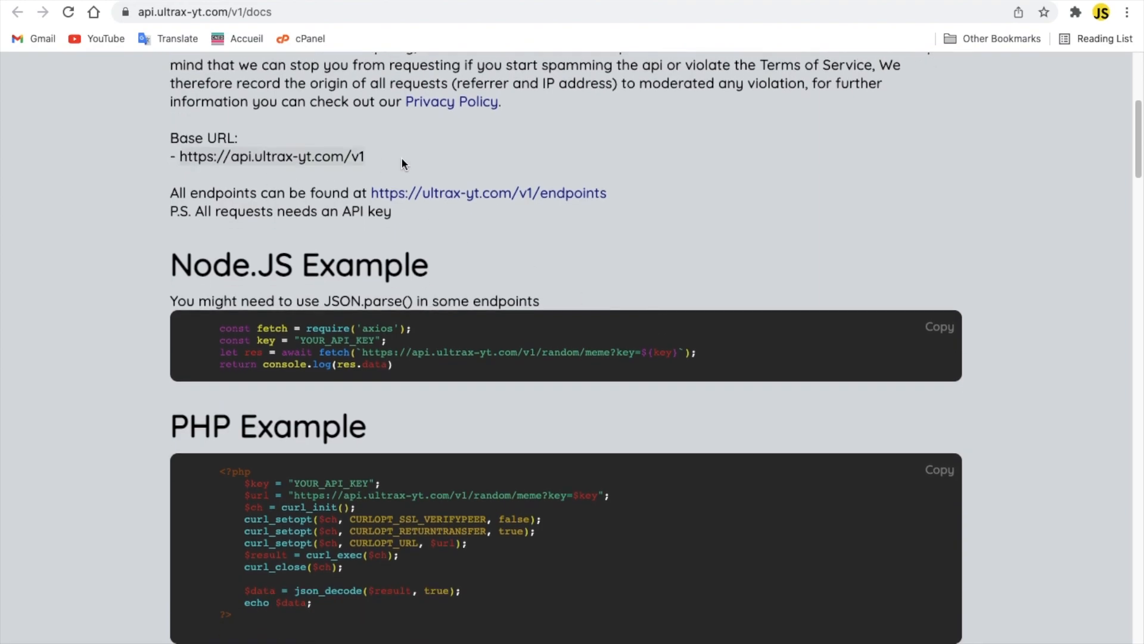
key("super+space")
key("super+v")
type("/")
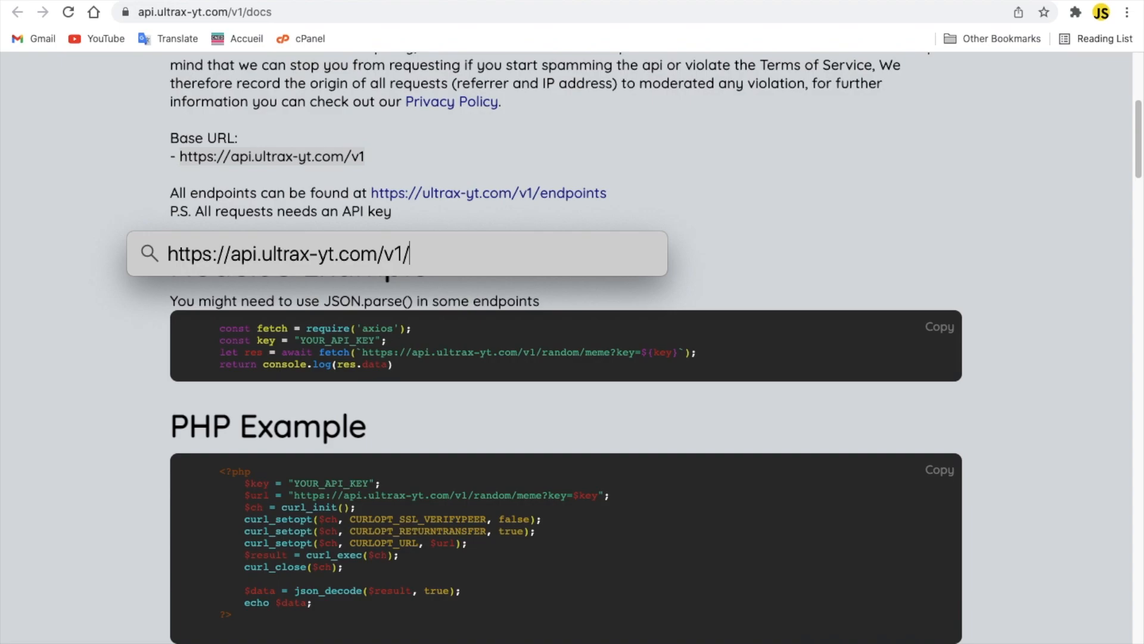
key("Escape")
scroll(319, 312, "down", 4)
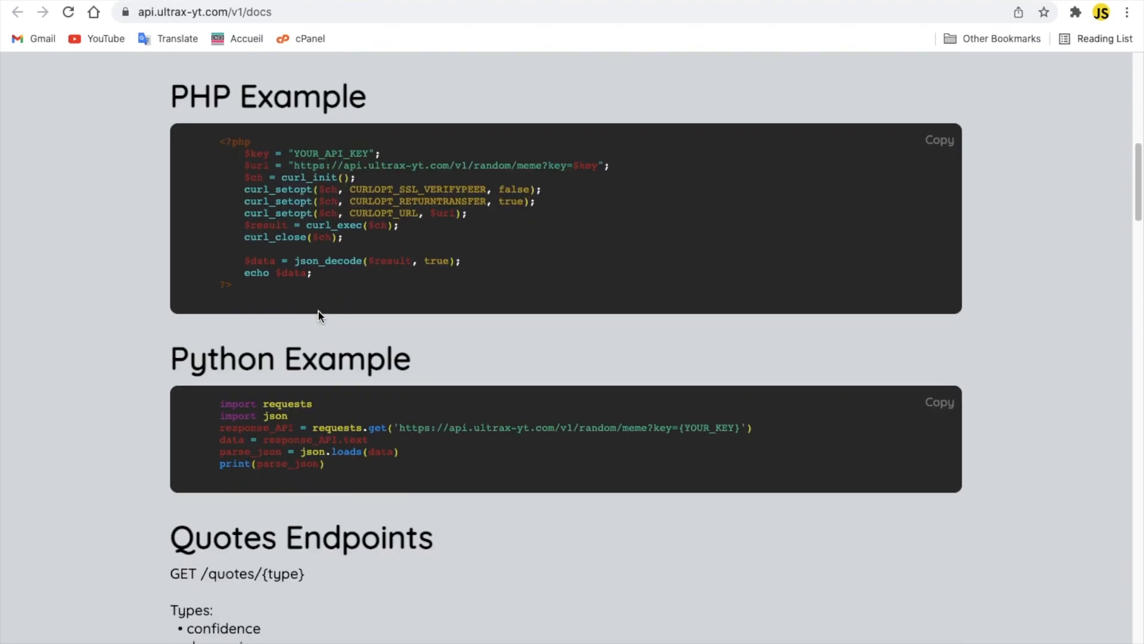
scroll(403, 549, "down", 3)
scroll(403, 548, "up", 6)
scroll(427, 413, "down", 3)
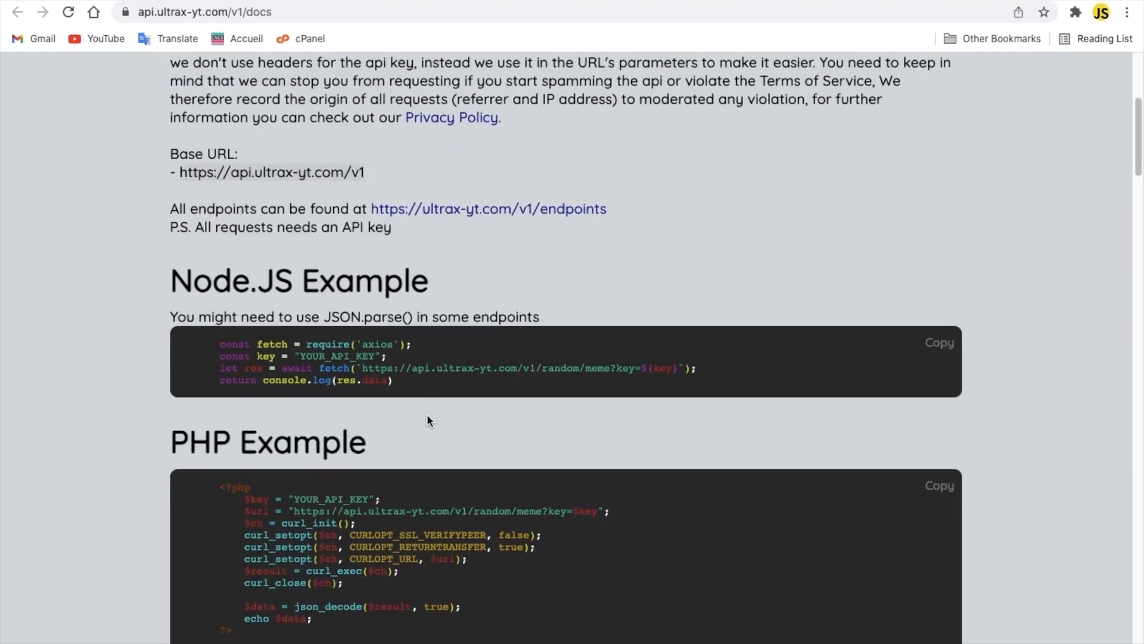
scroll(427, 414, "down", 2)
scroll(426, 414, "down", 3)
scroll(426, 414, "down", 2)
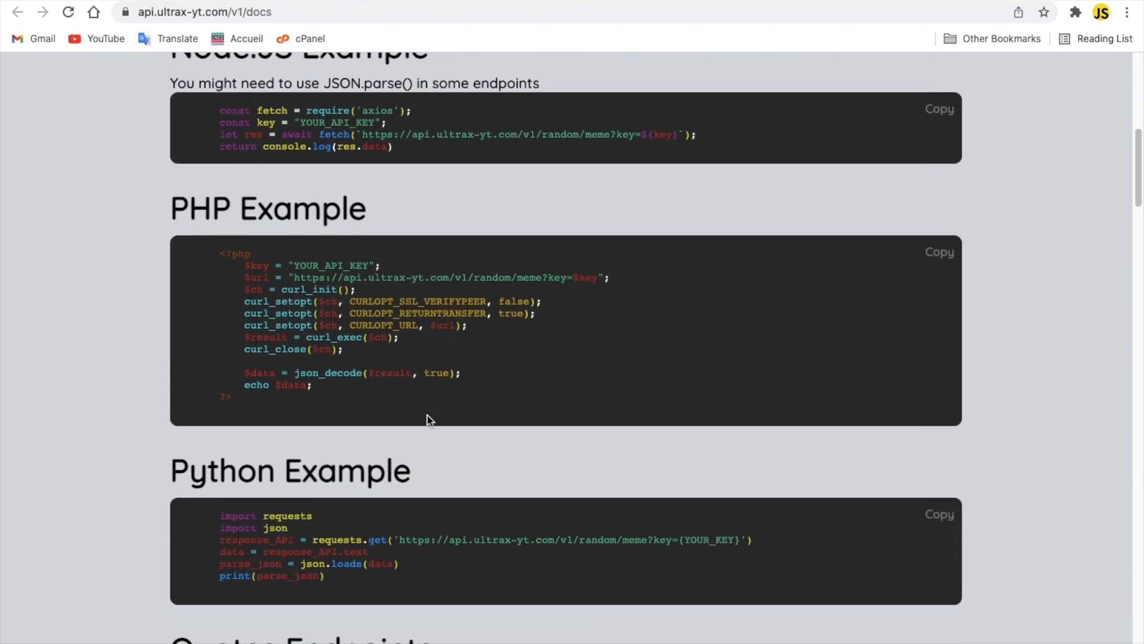
scroll(427, 414, "down", 3)
scroll(426, 414, "down", 3)
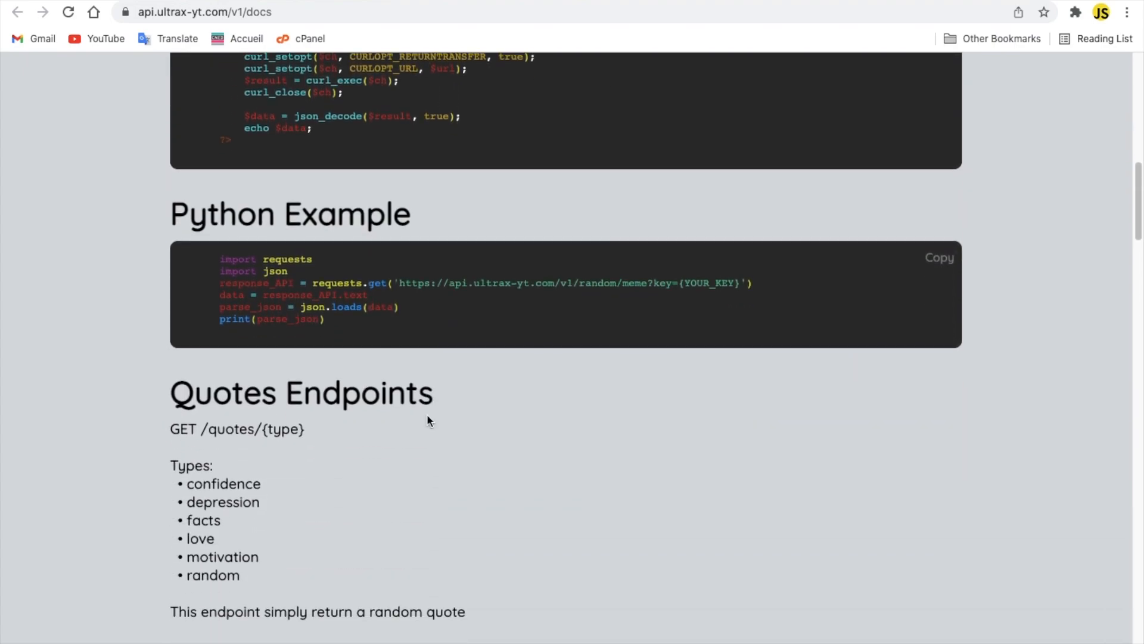
scroll(427, 414, "up", 5)
scroll(971, 163, "up", 1)
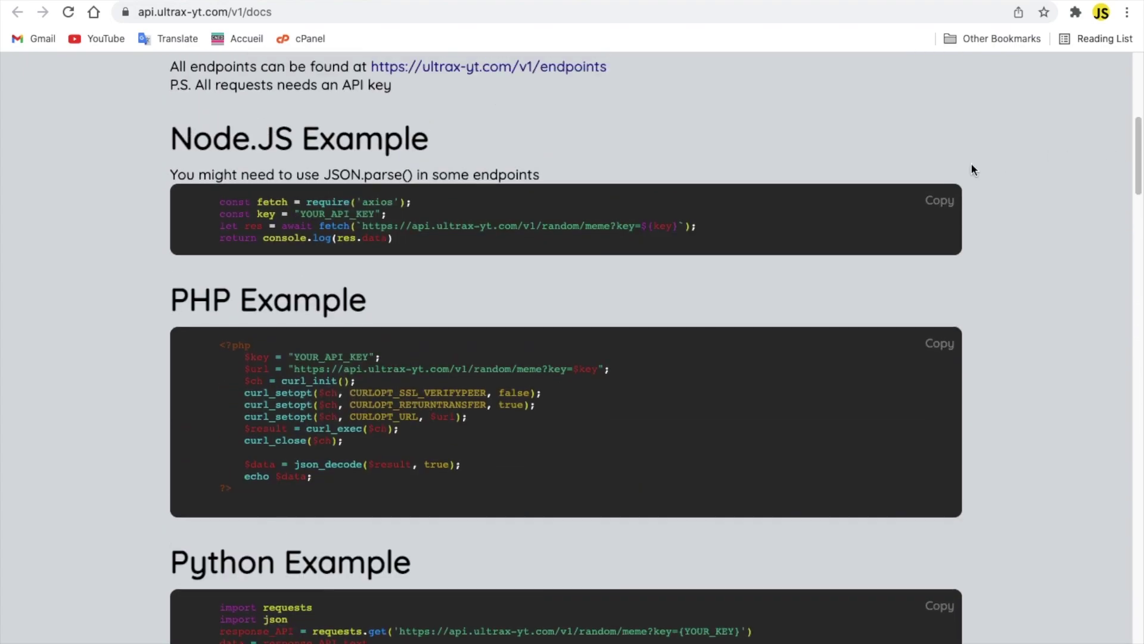
Step: Copy the Node.JS example code and move to the Translate endpoint section
left_click(939, 202)
scroll(939, 207, "down", 6)
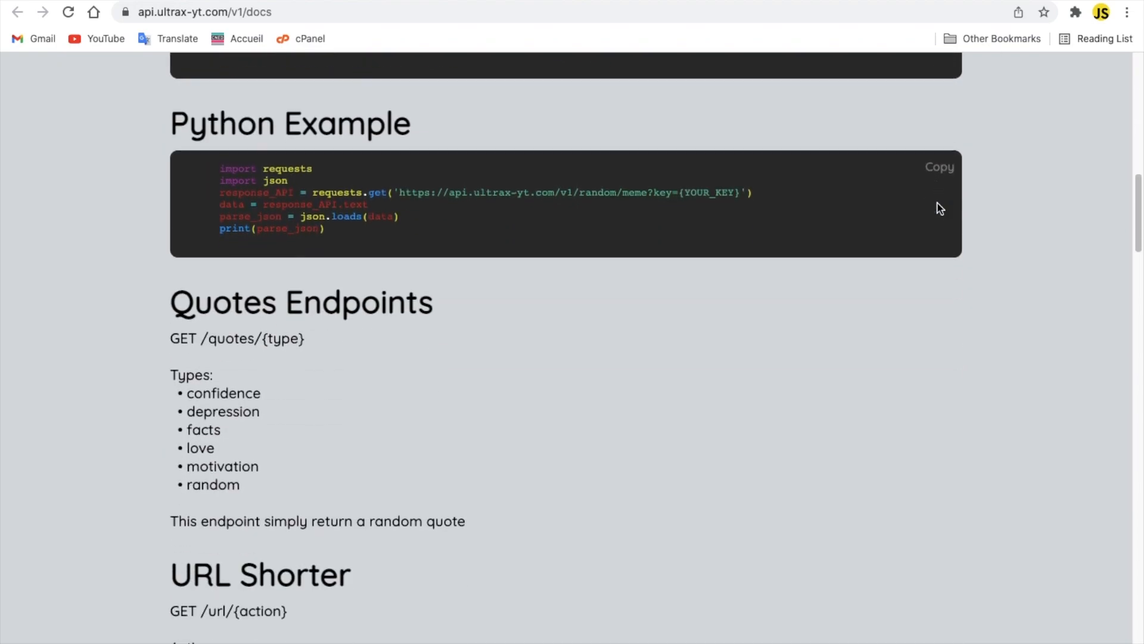
scroll(939, 208, "down", 3)
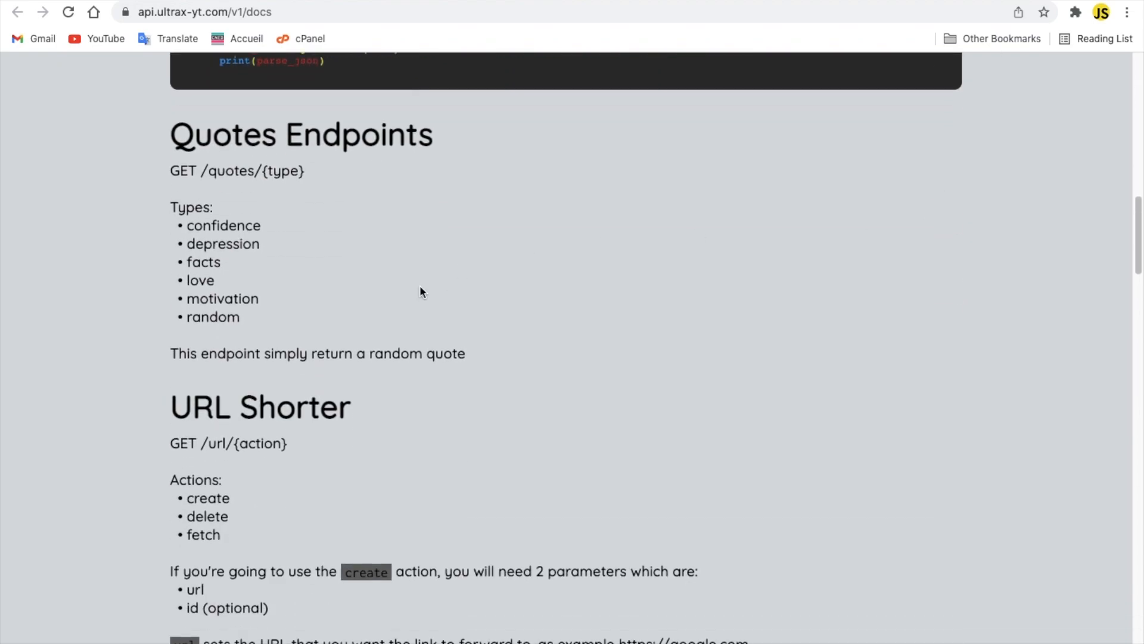
scroll(420, 285, "down", 1)
scroll(392, 179, "down", 5)
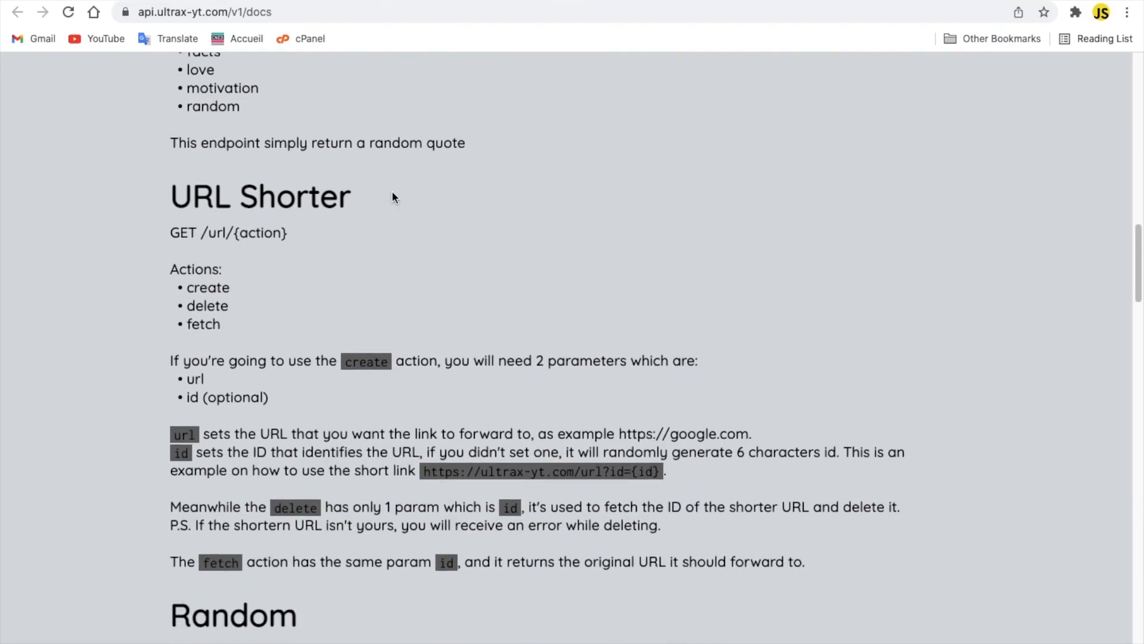
scroll(390, 210, "down", 6)
scroll(390, 210, "down", 4)
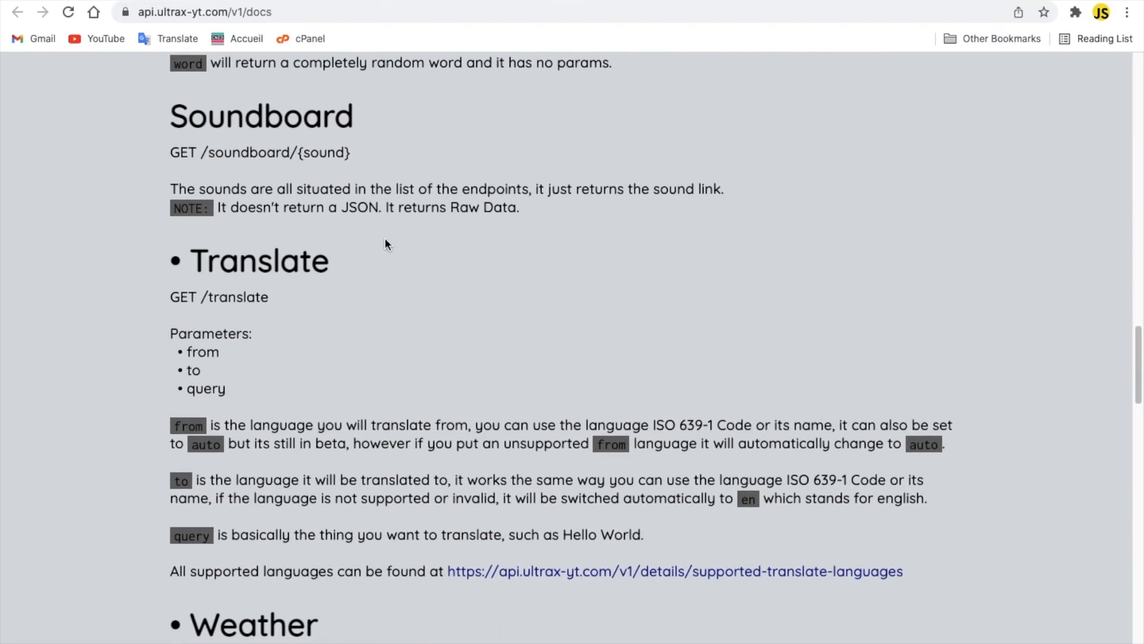
double_click(239, 241)
left_click(230, 261)
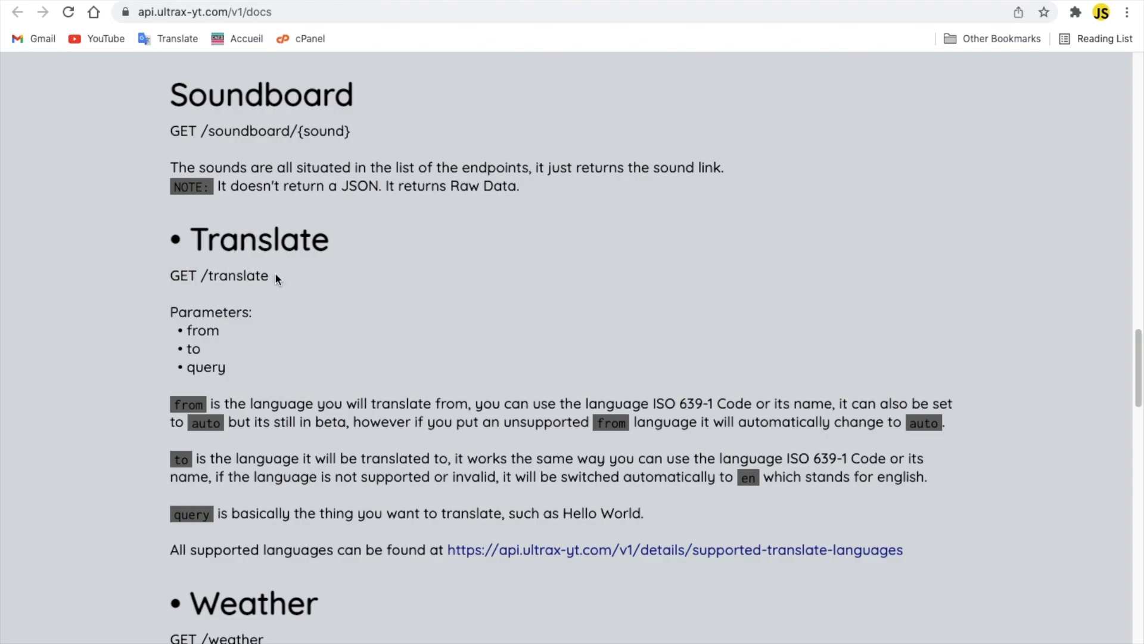
scroll(274, 273, "up", 4)
scroll(274, 272, "up", 6)
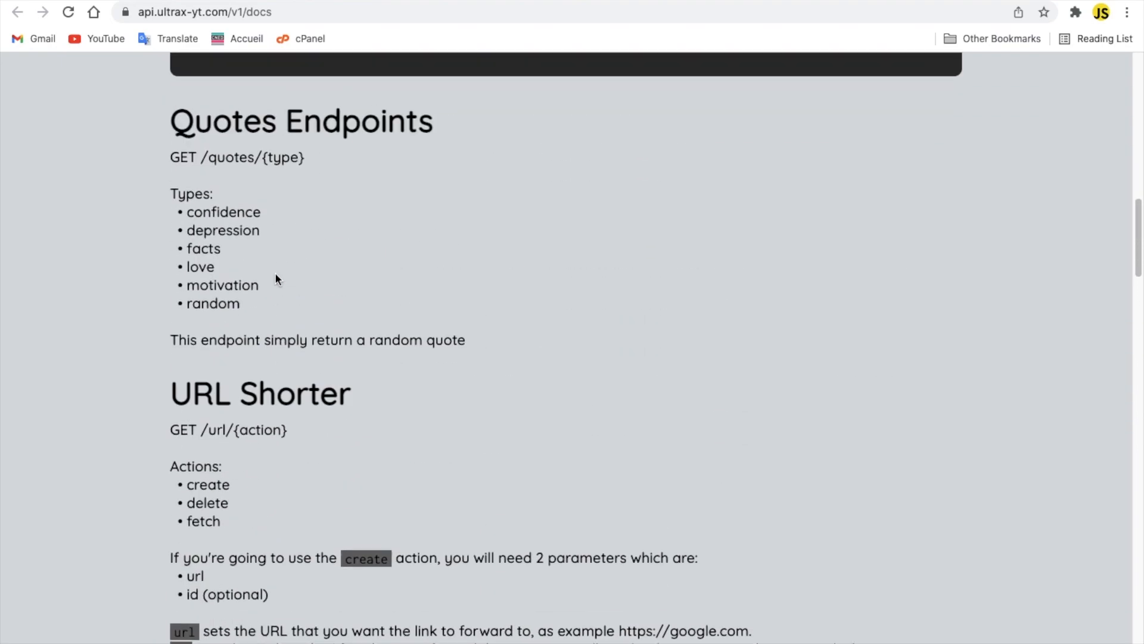
scroll(274, 273, "up", 6)
scroll(275, 273, "up", 3)
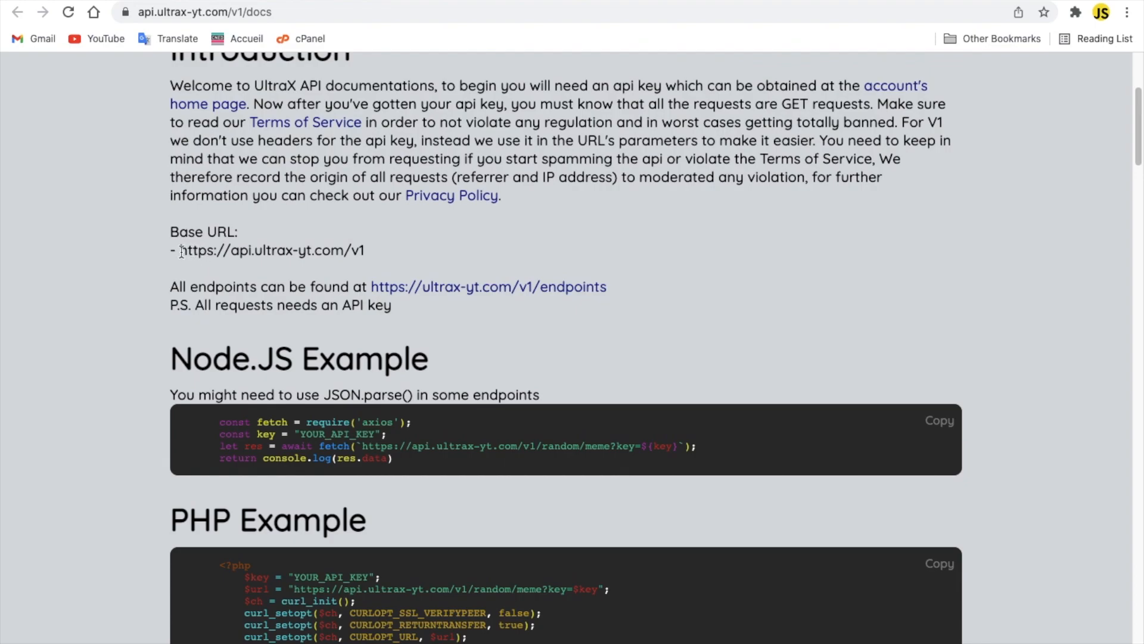
scroll(419, 251, "down", 6)
scroll(420, 251, "down", 8)
scroll(420, 251, "down", 1)
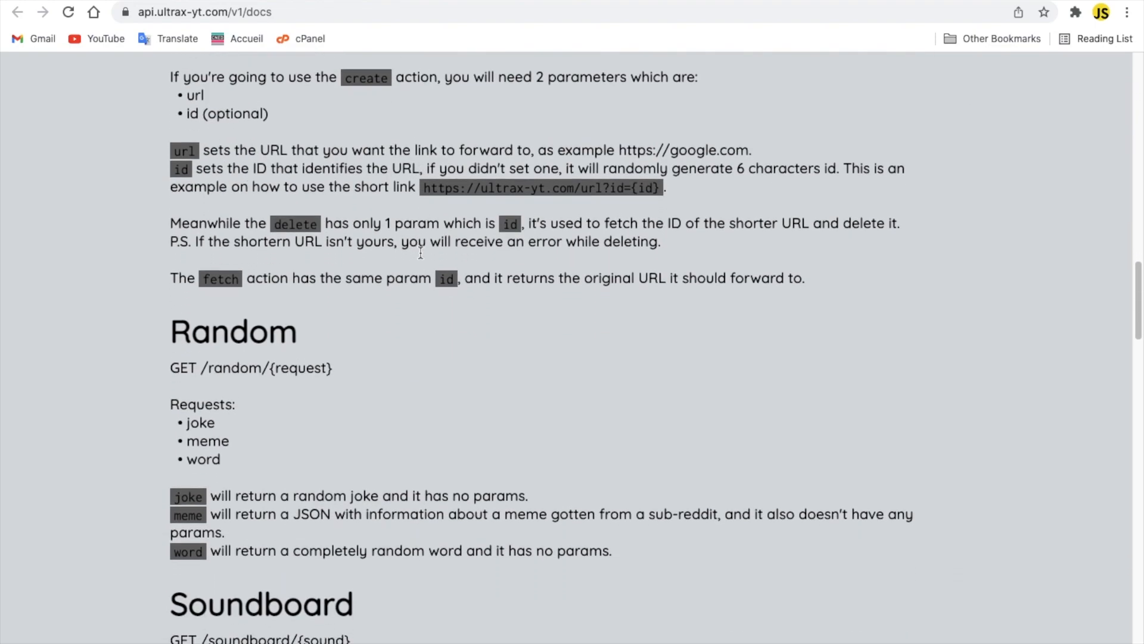
scroll(420, 251, "down", 3)
scroll(419, 251, "down", 3)
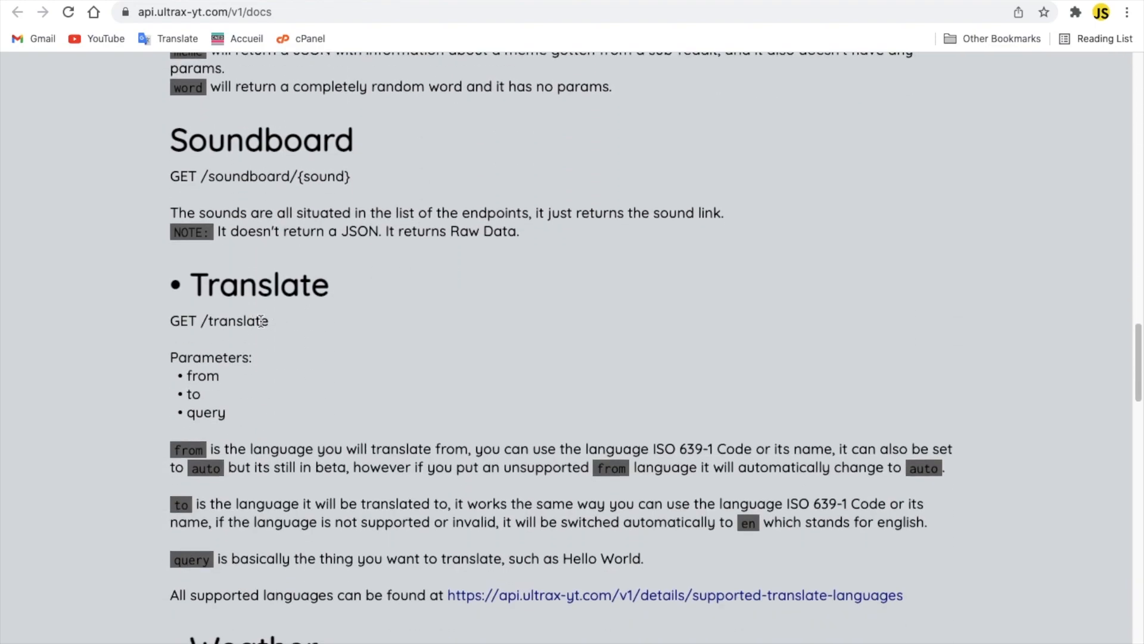
key("super+space")
key("Right")
key("BackSpace")
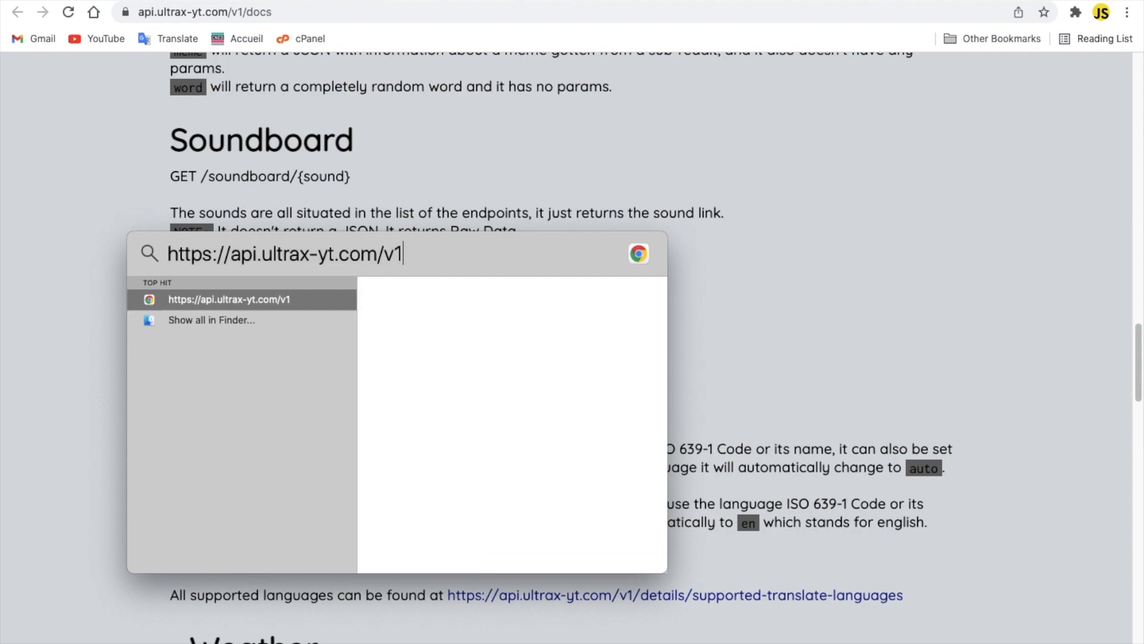
type("/")
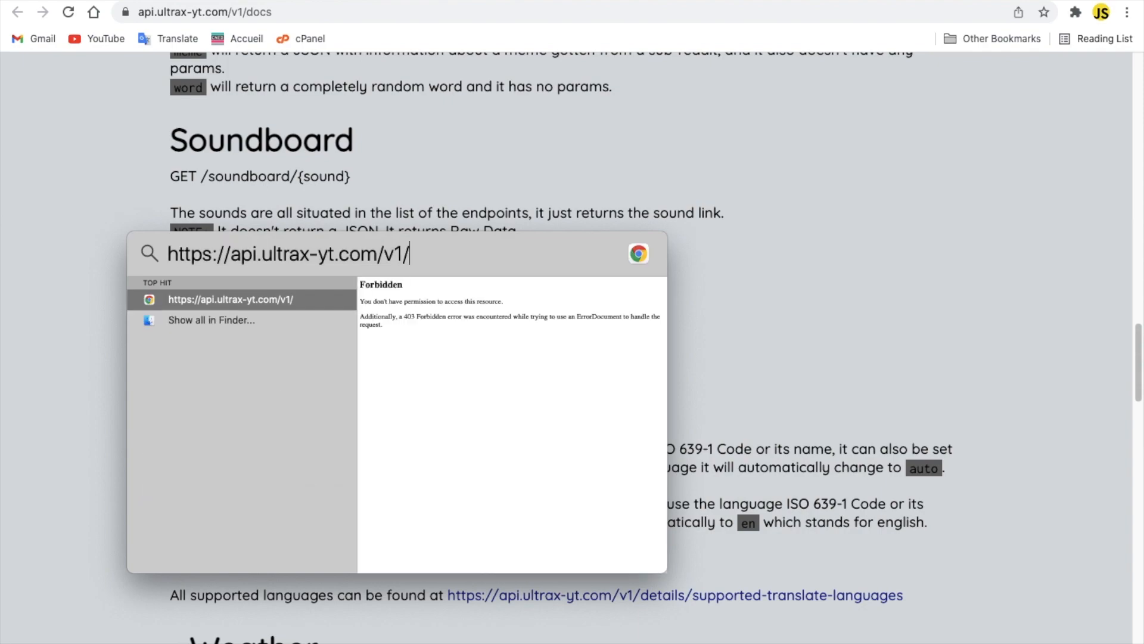
type("tra")
type("nslate")
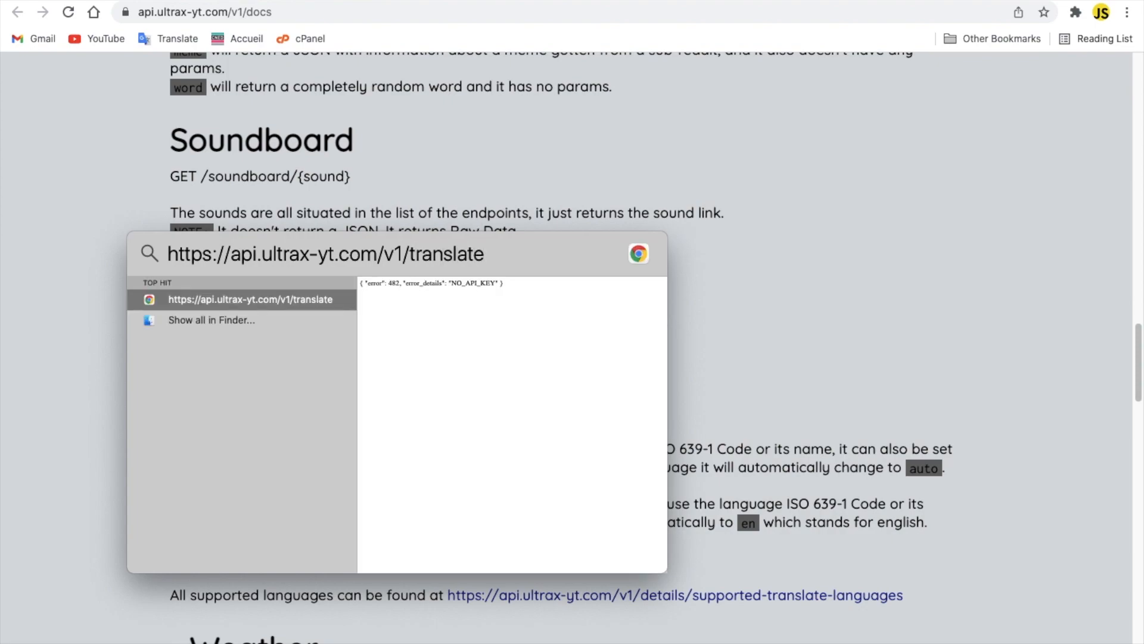
left_click_drag(504, 283, 366, 282)
left_click(481, 283)
key("Escape")
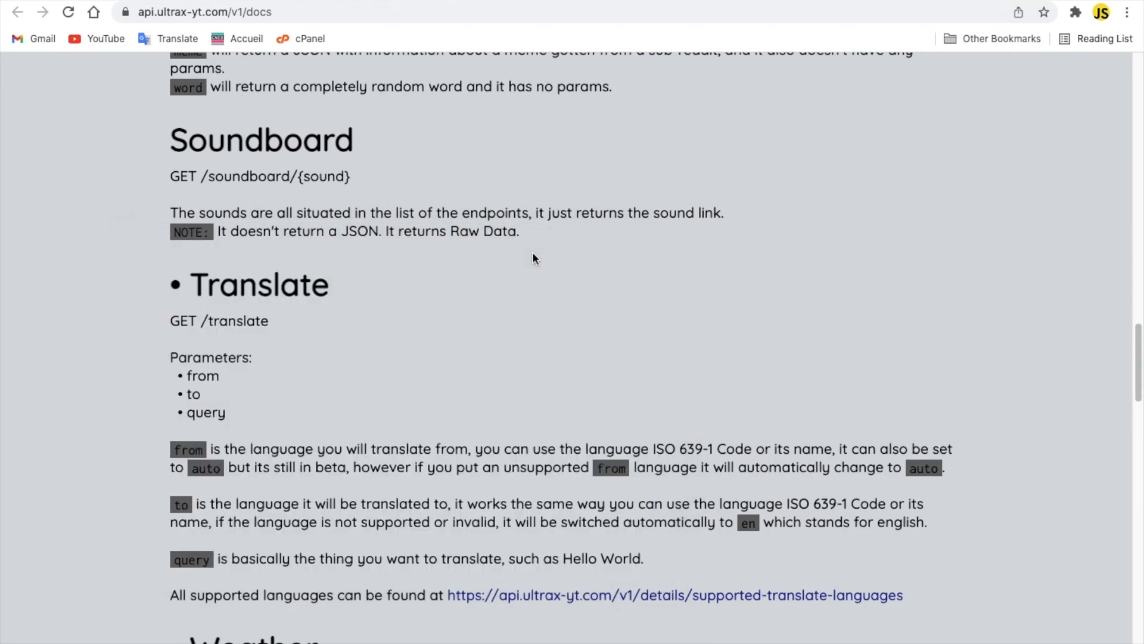
scroll(533, 258, "down", 1)
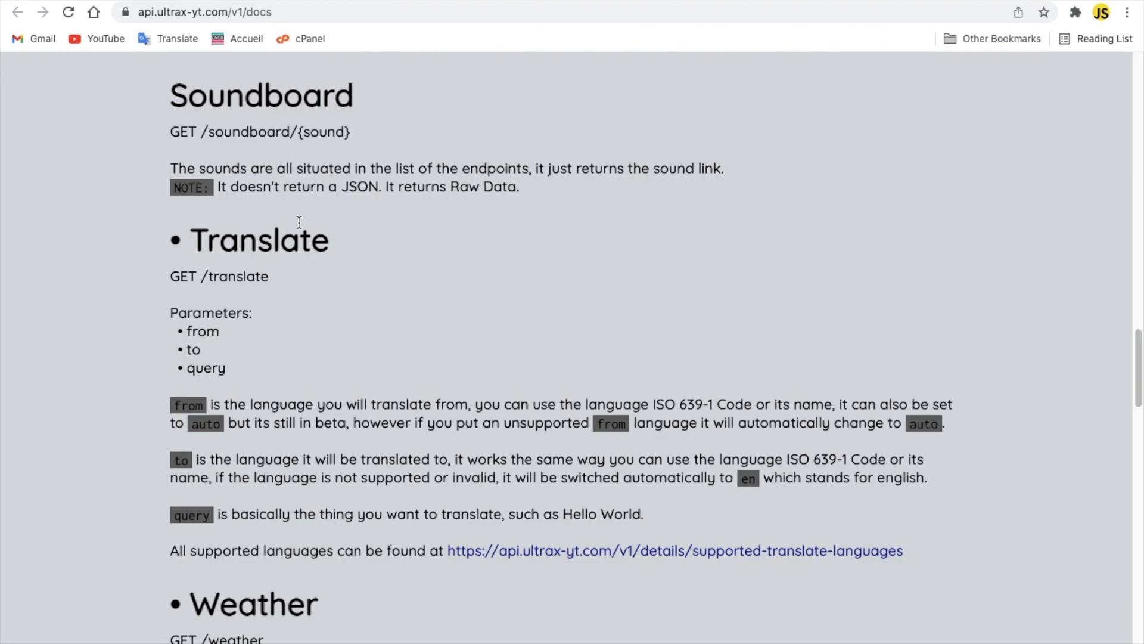
scroll(299, 220, "down", 2)
scroll(299, 221, "down", 1)
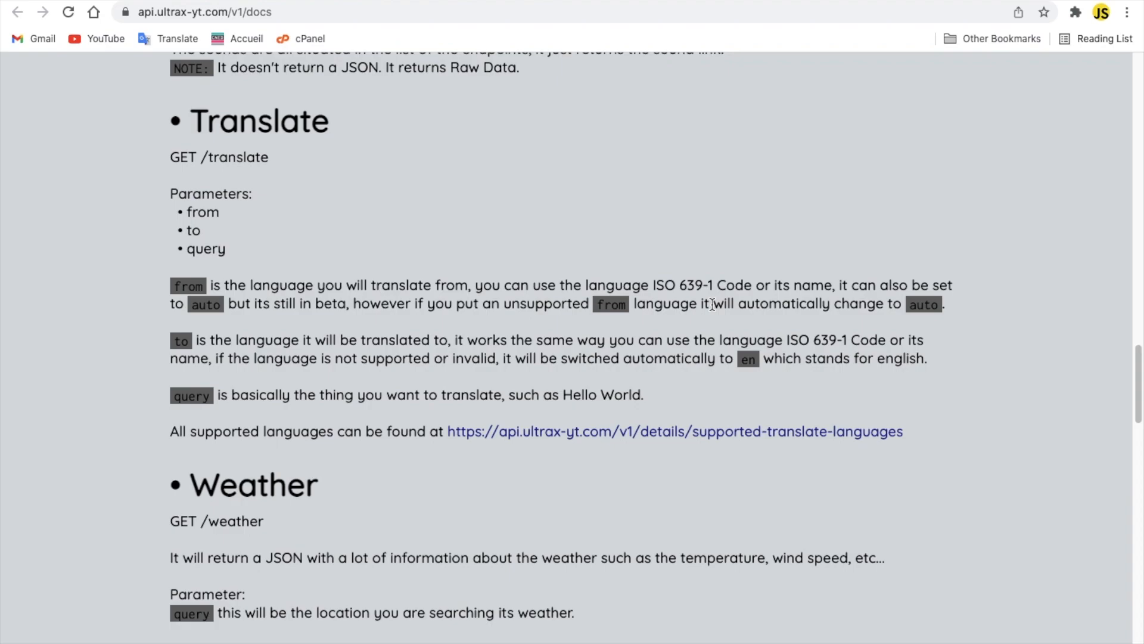
Step: Briefly use the system search for 'english', then clear it and return to the docs
key("super+space")
type("engli")
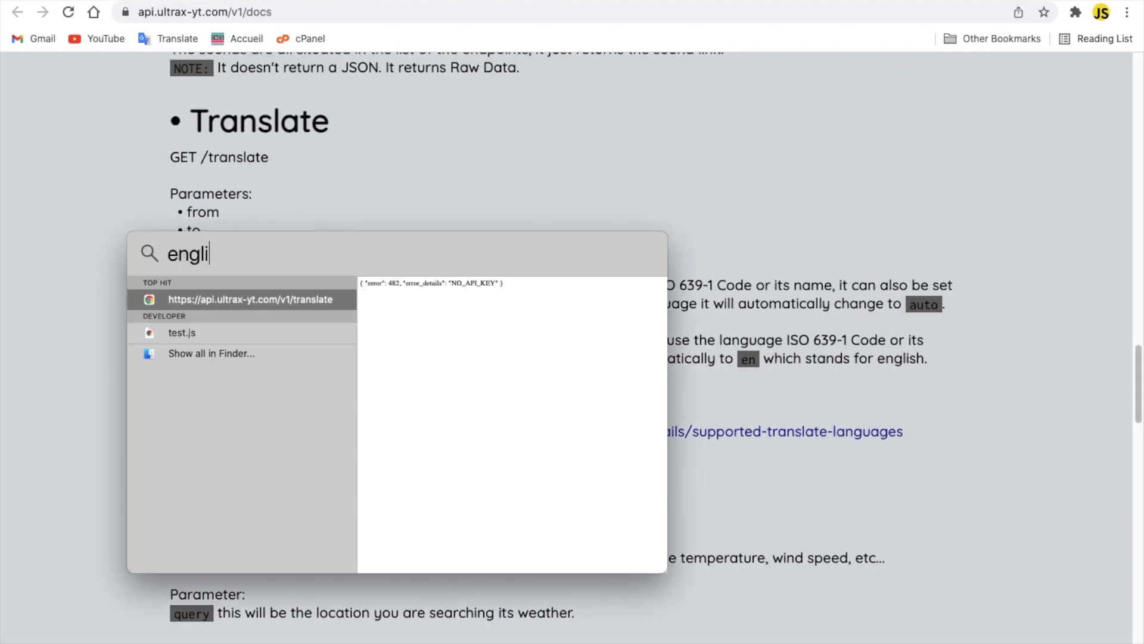
type("sh")
key("Escape")
key("super+space")
key("BackSpace")
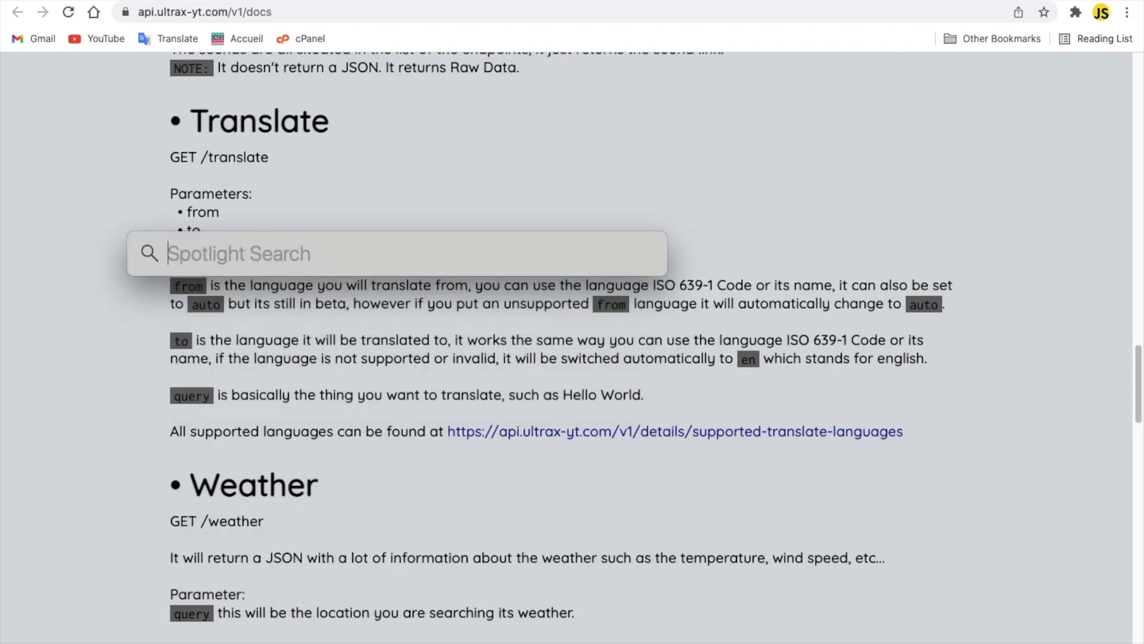
type("en")
key("Escape")
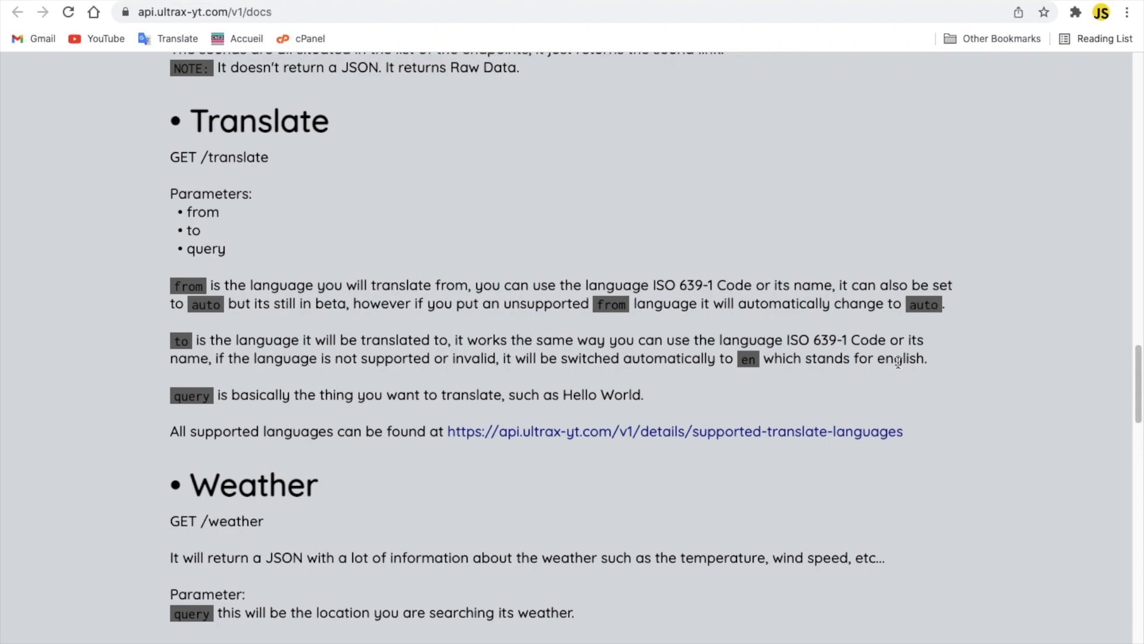
scroll(903, 358, "down", 1)
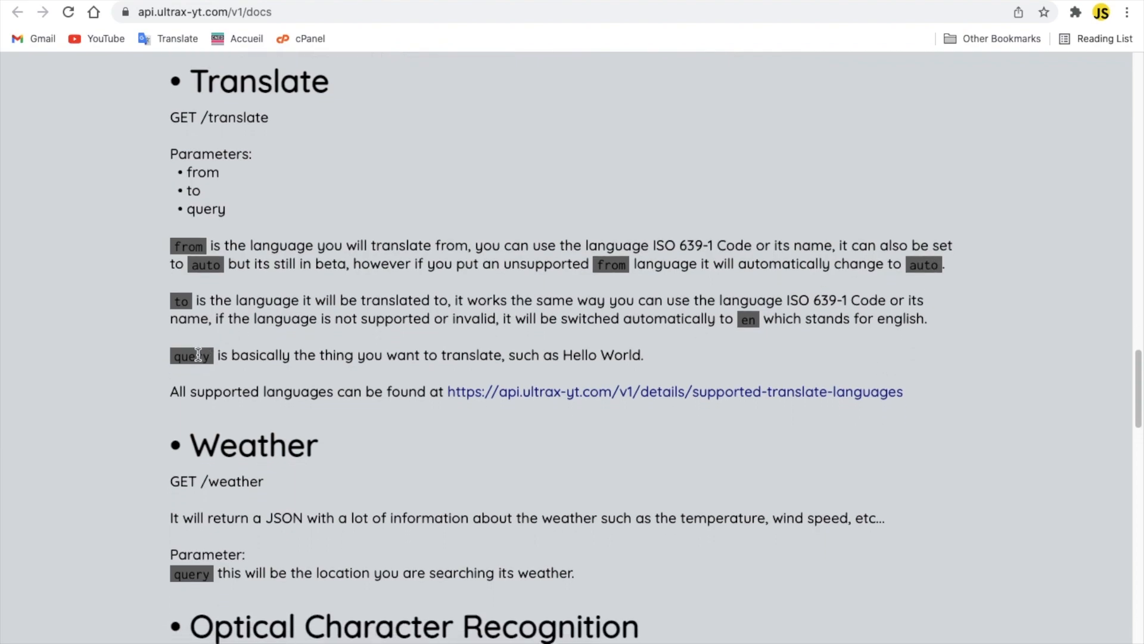
Step: Read the query parameter and follow the link to the supported translate languages page
double_click(193, 355)
left_click(186, 358)
scroll(314, 355, "down", 1)
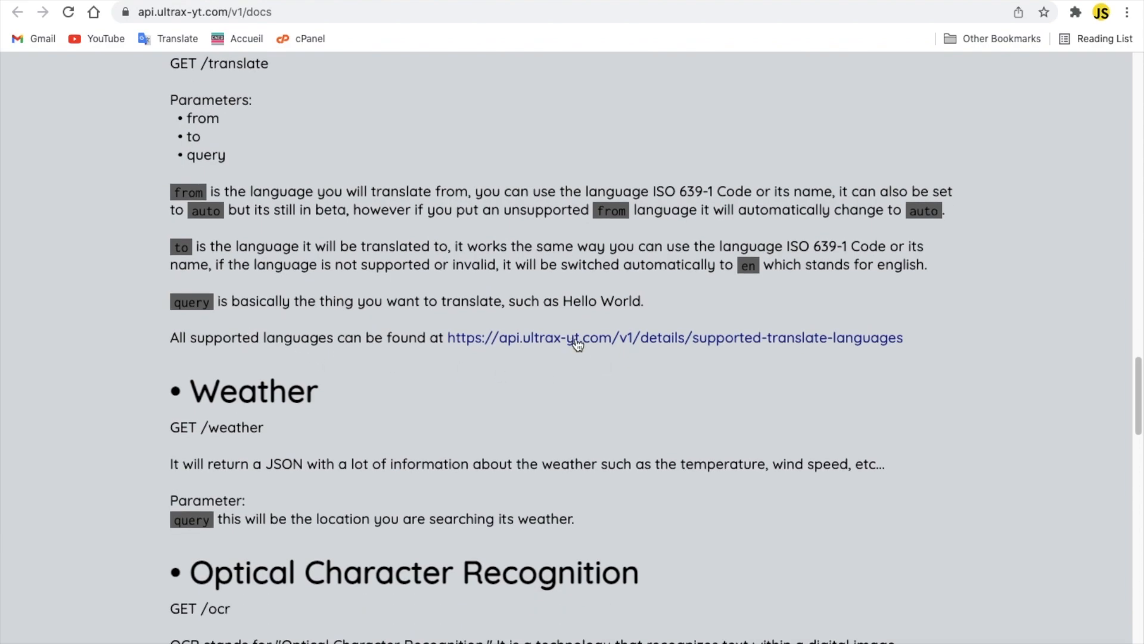
left_click(738, 338)
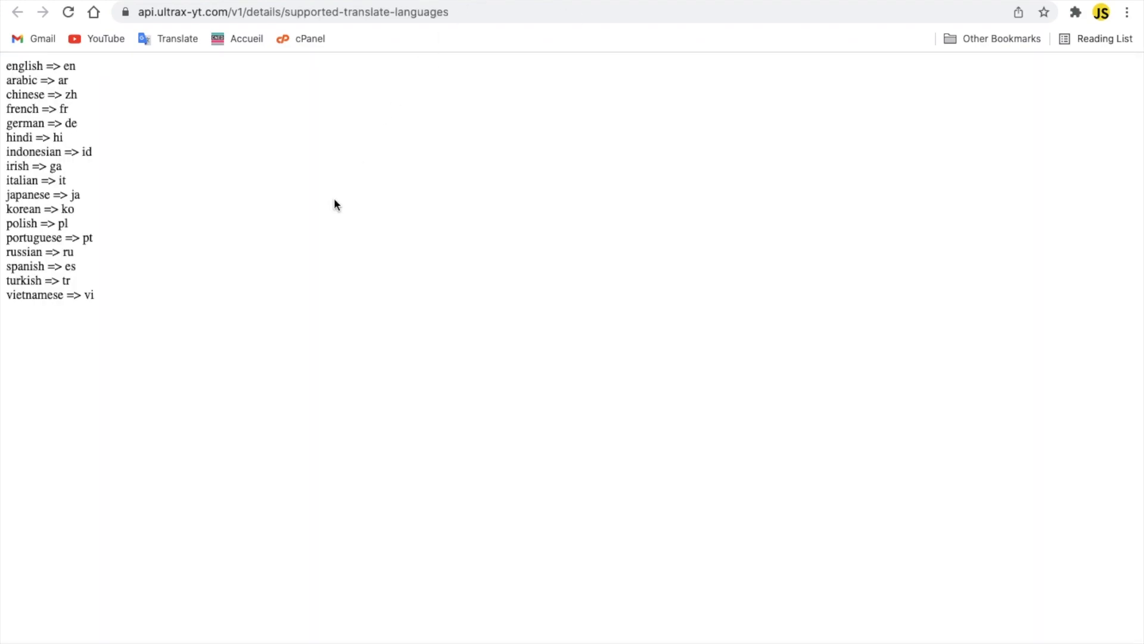
Step: Look over the language list, highlighting arabic and the chinese code zh
left_click_drag(99, 299, 4, 65)
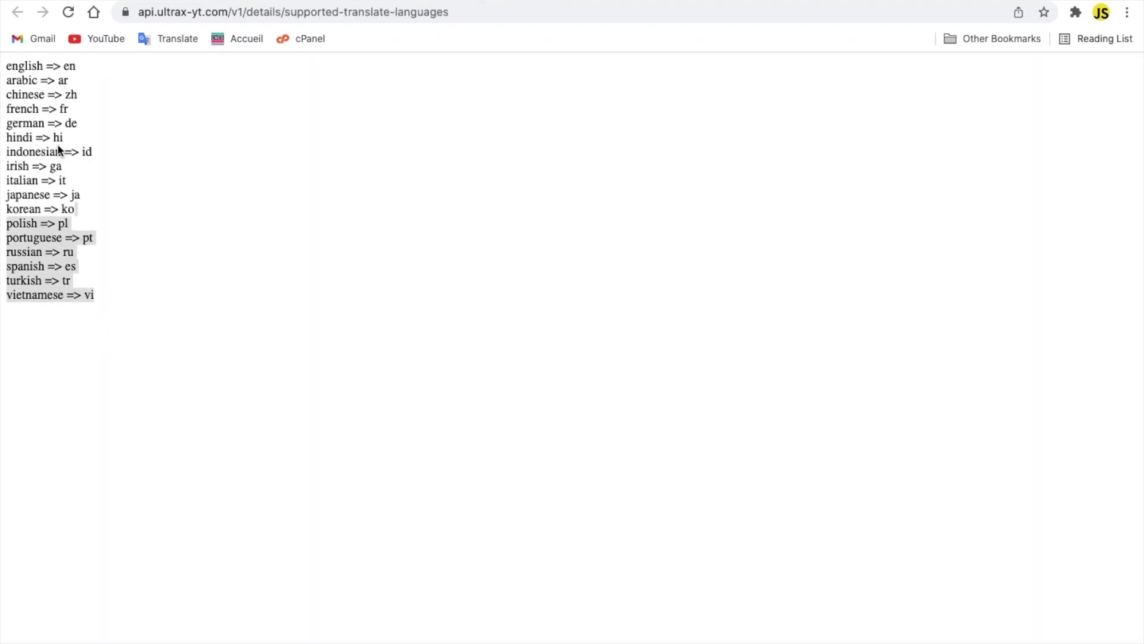
left_click(54, 72)
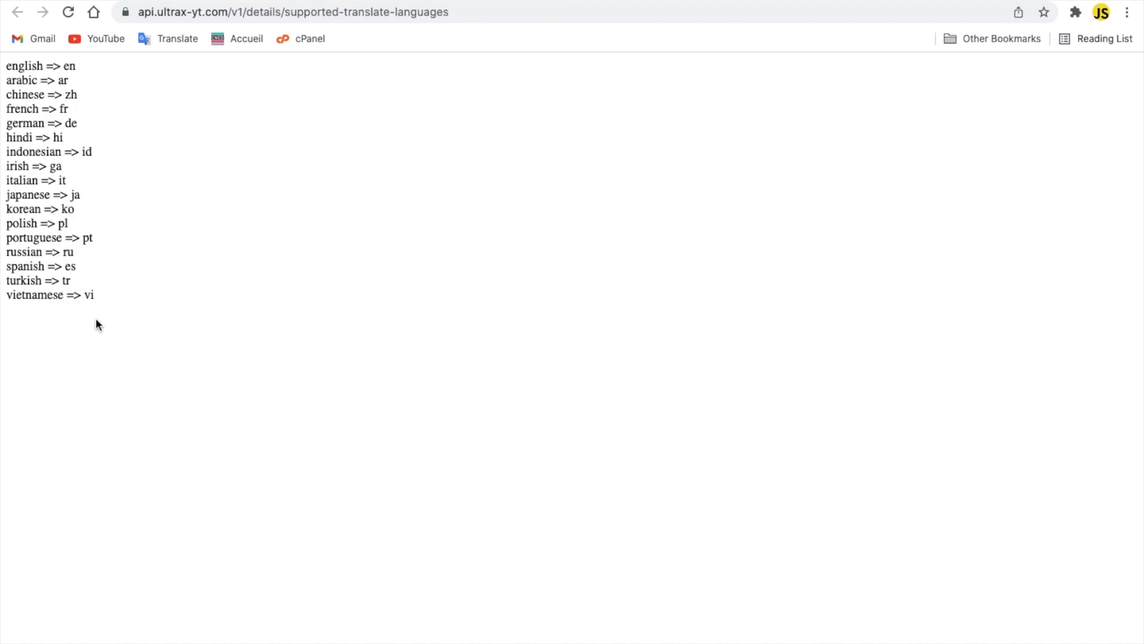
double_click(13, 81)
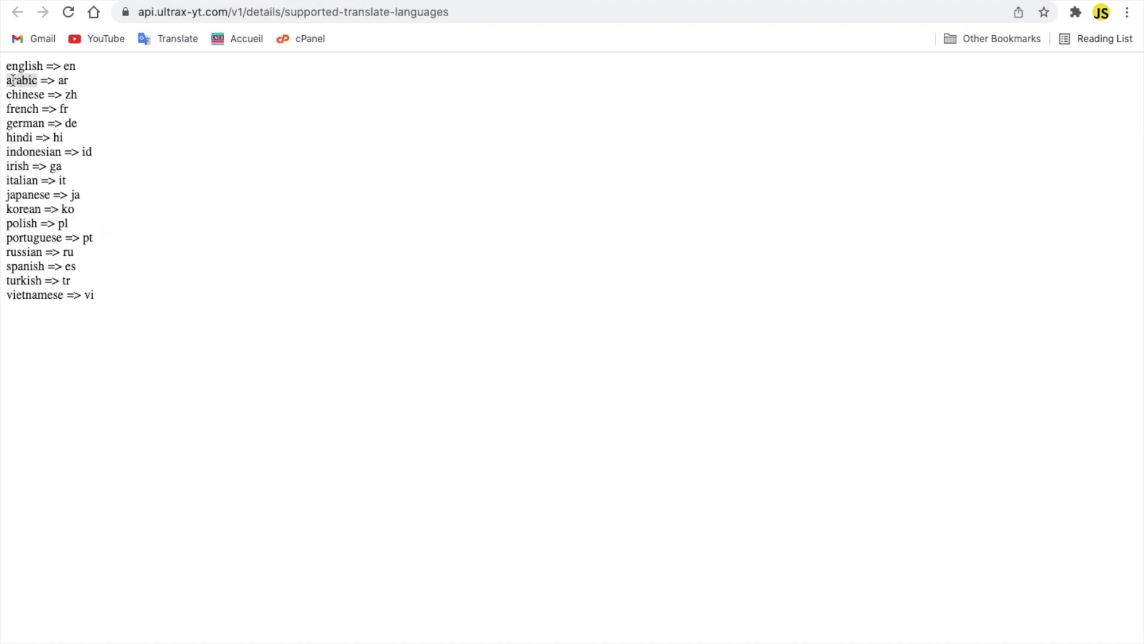
left_click(78, 95)
left_click_drag(77, 94, 71, 94)
left_click_drag(68, 94, 65, 94)
Step: Log in to the UltraX account and go to the API Configuration page
key("ctrl+Tab")
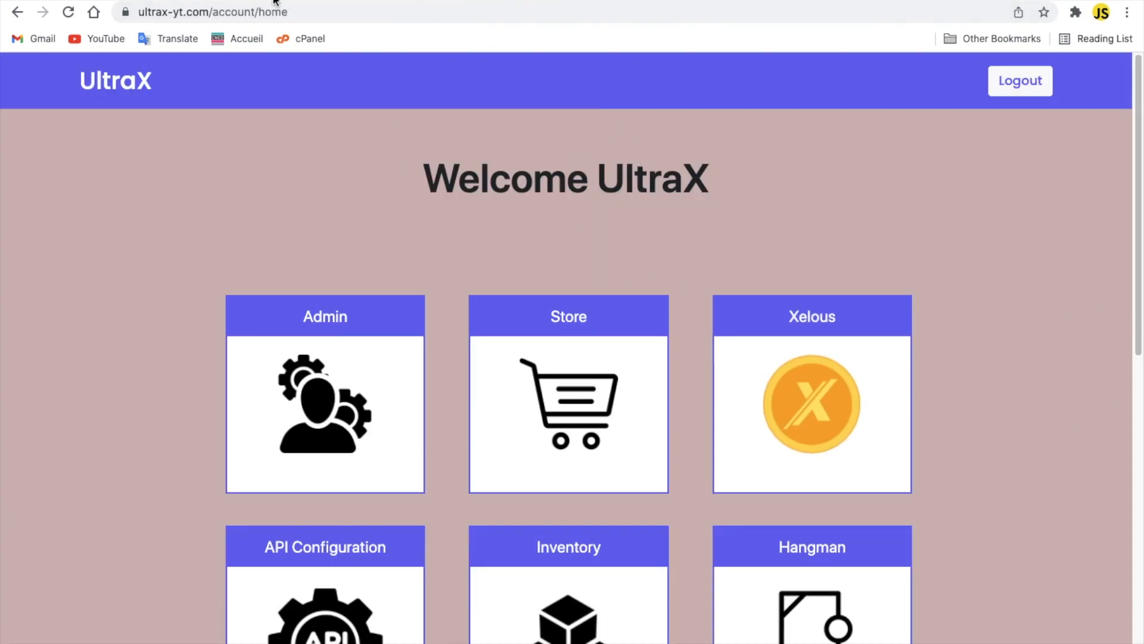
key("ctrl+Tab")
key("ctrl+Tab")
scroll(530, 294, "down", 3)
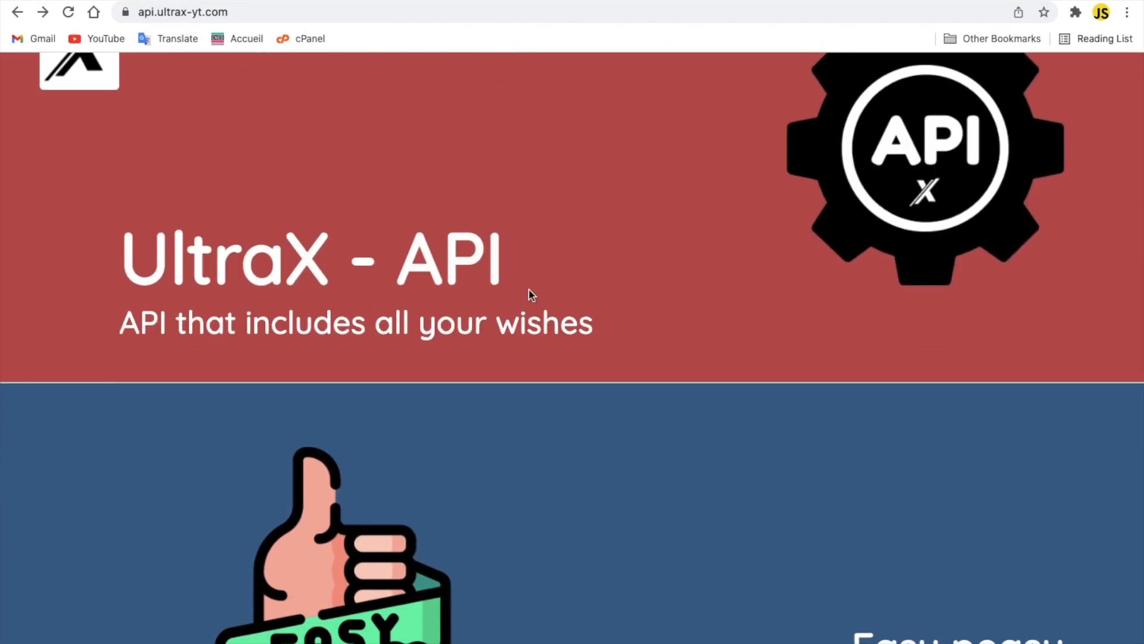
scroll(530, 293, "down", 6)
scroll(530, 294, "down", 4)
scroll(529, 290, "down", 8)
scroll(530, 290, "down", 6)
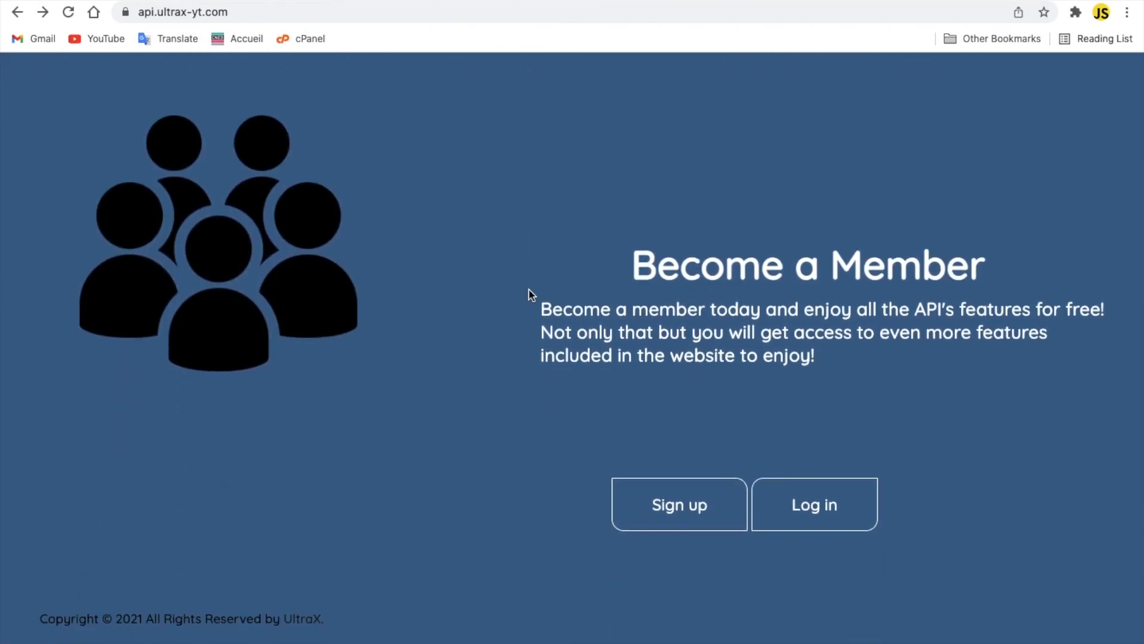
left_click(814, 518)
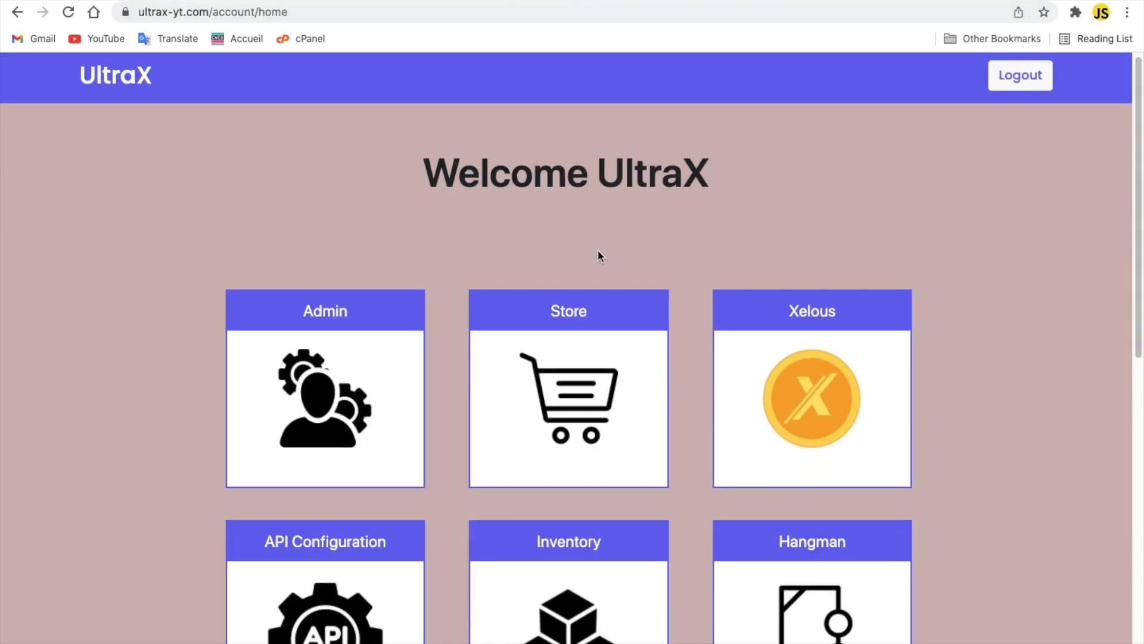
scroll(598, 255, "down", 1)
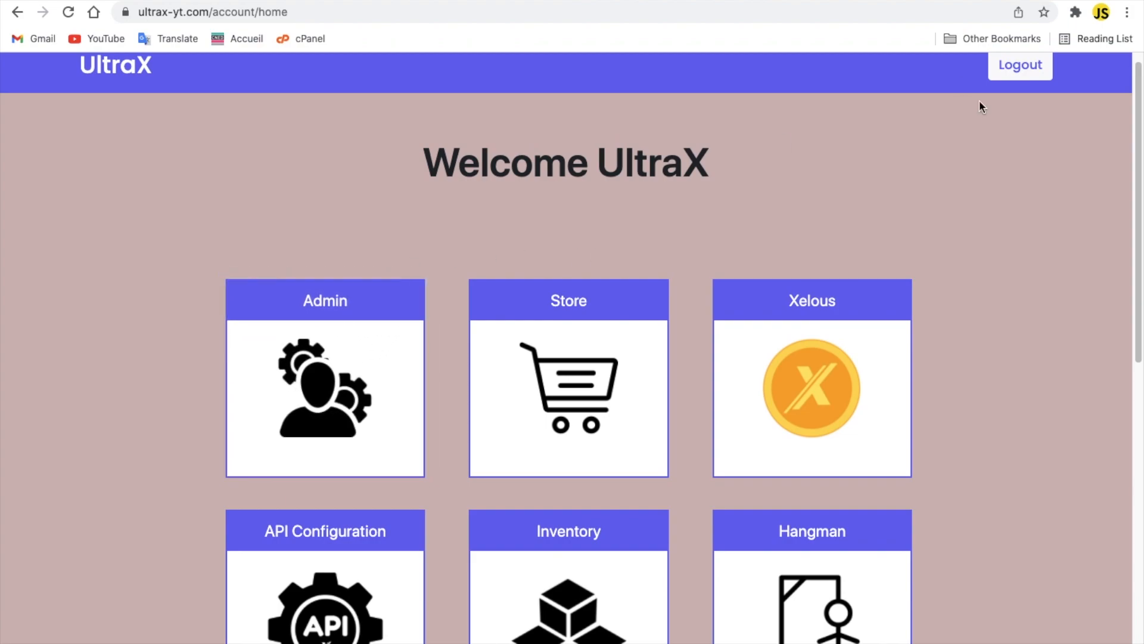
scroll(1011, 406, "down", 3)
scroll(1010, 433, "down", 3)
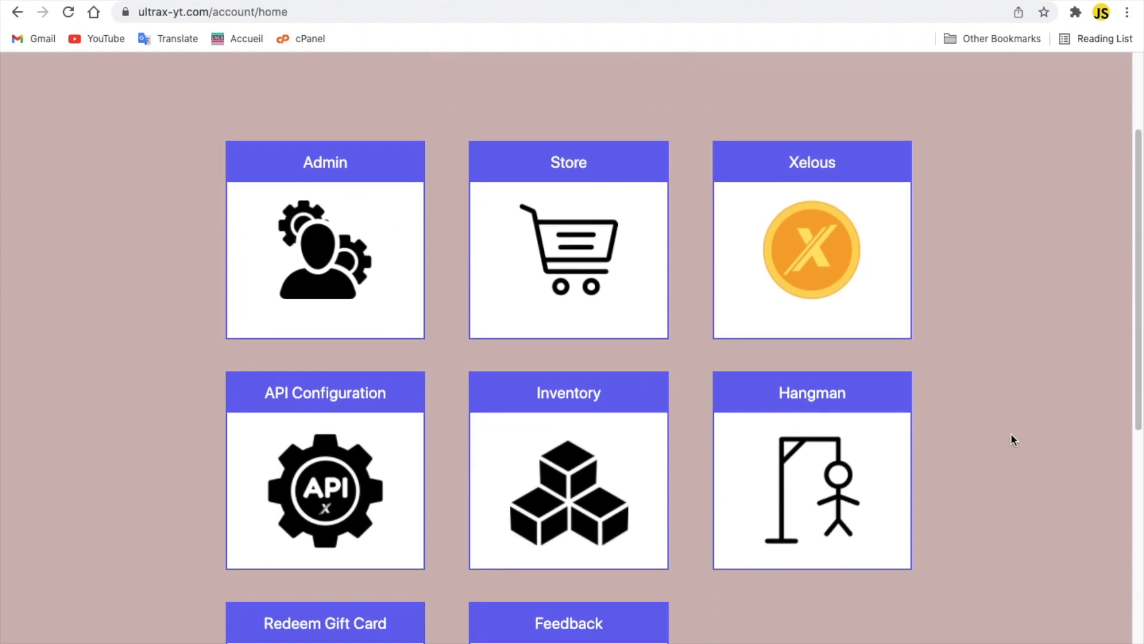
scroll(1011, 433, "down", 2)
scroll(1011, 433, "up", 1)
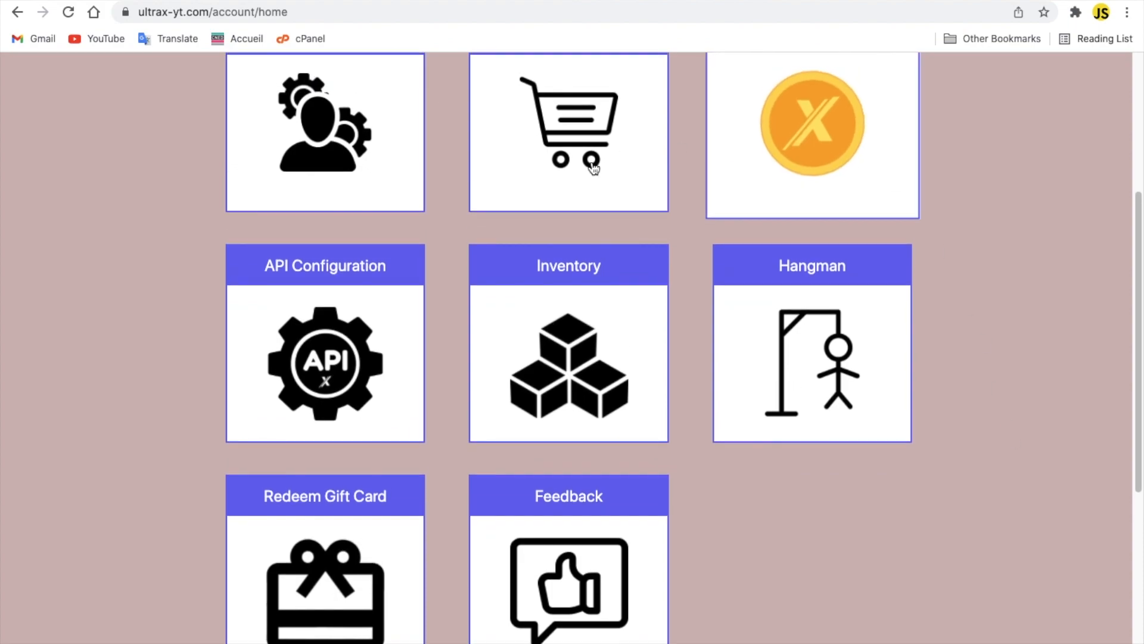
left_click(400, 306)
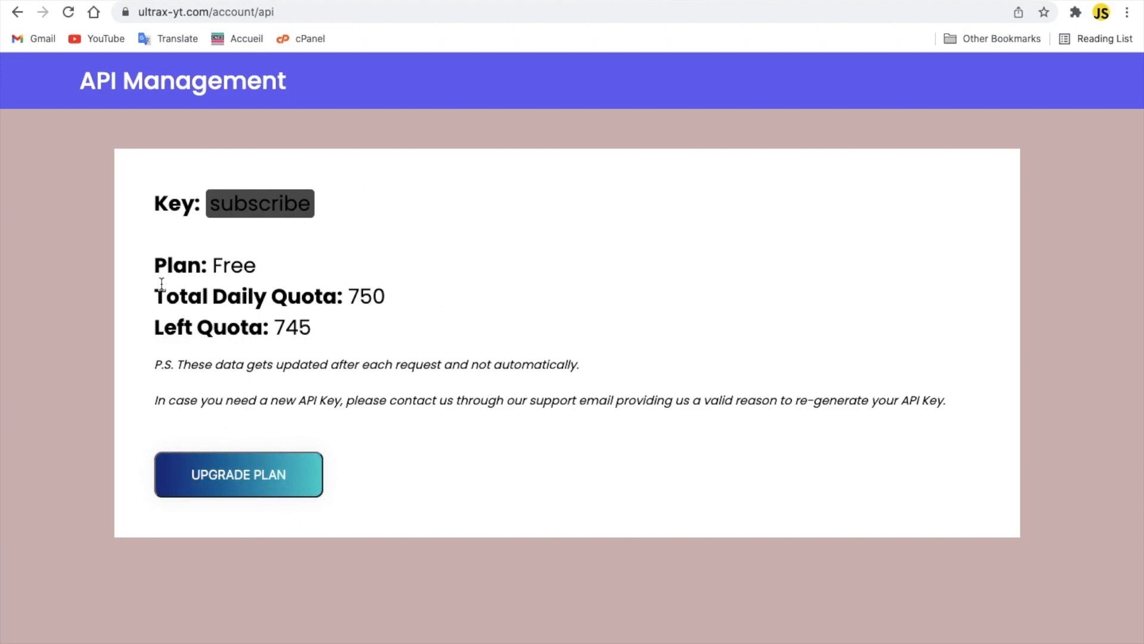
Step: Review the Free plan details and the Left Quota: 745 line
left_click_drag(155, 265, 349, 357)
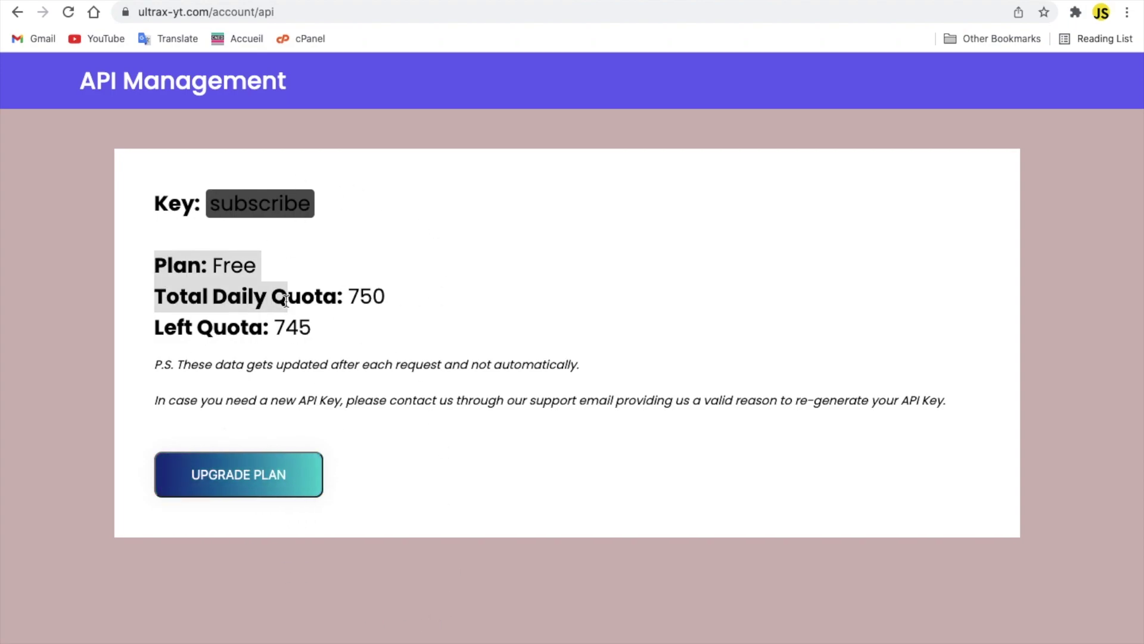
left_click(350, 346)
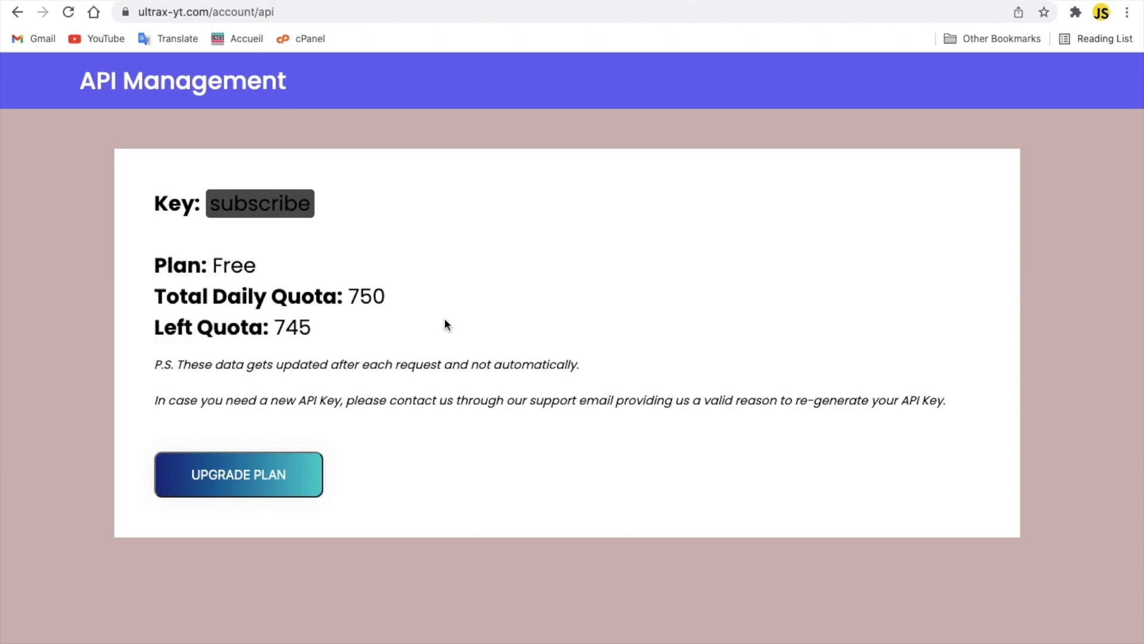
left_click_drag(160, 327, 388, 333)
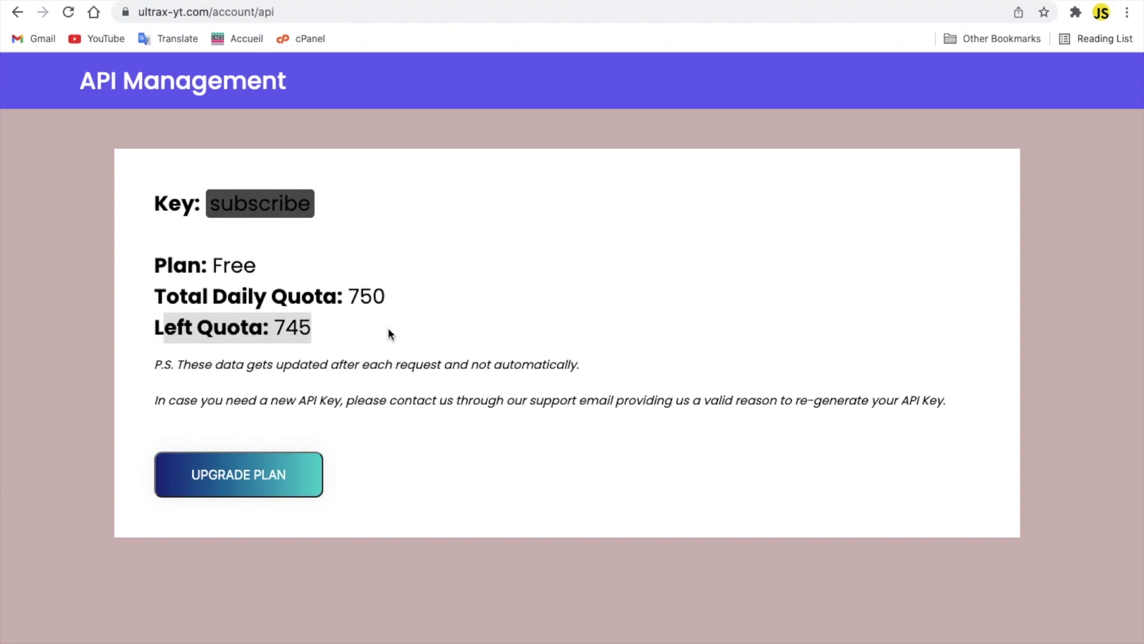
left_click(317, 331)
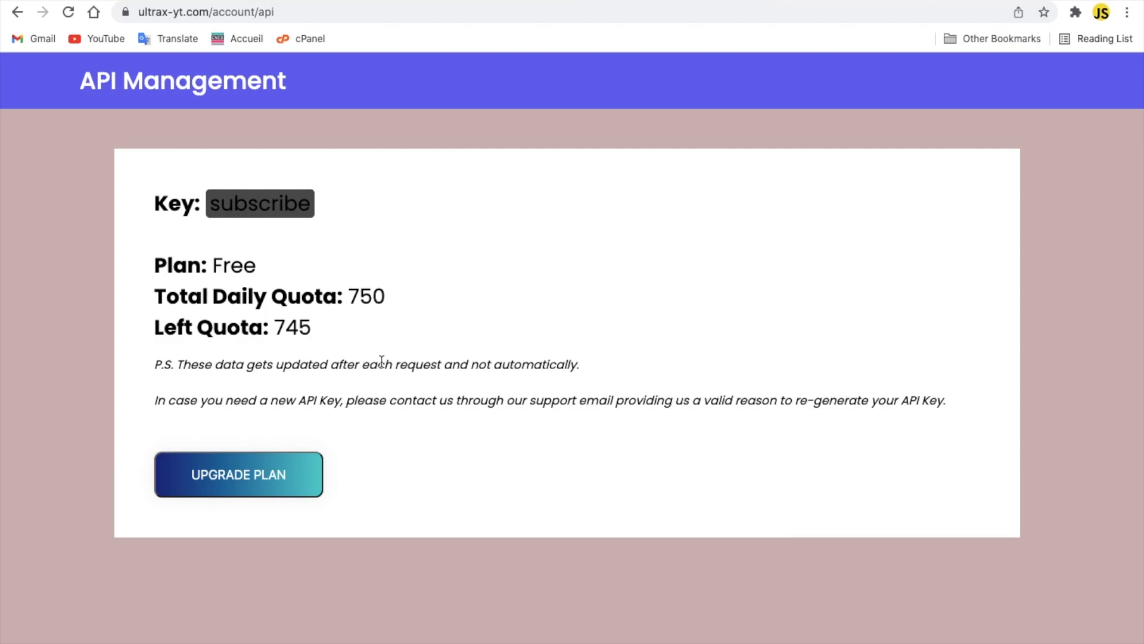
Step: Go to Upgrade Plan and choose the Premium unlimited daily requests plan
left_click(268, 478)
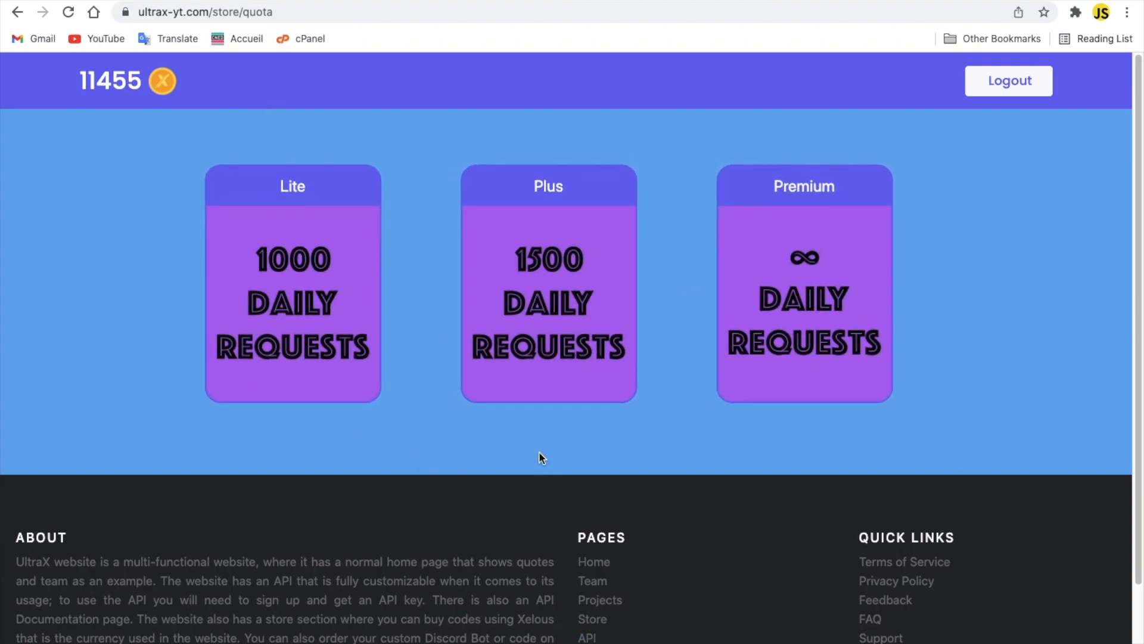
left_click(808, 291)
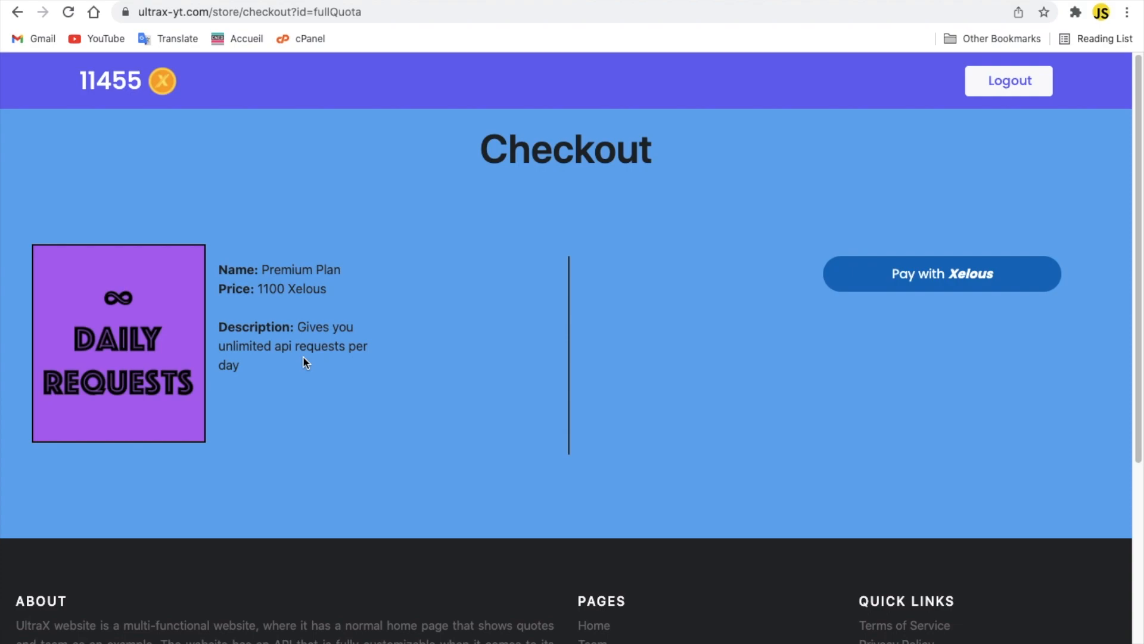
Step: Pay for the Premium Plan with Xelous and return to the API management page via history
left_click(922, 273)
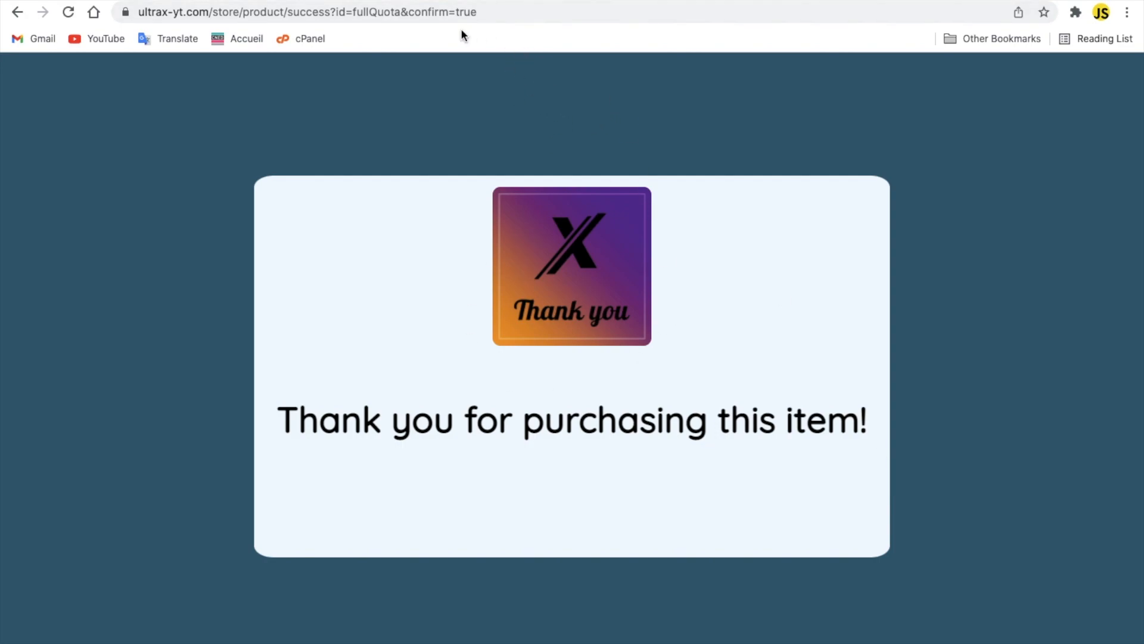
right_click(18, 12)
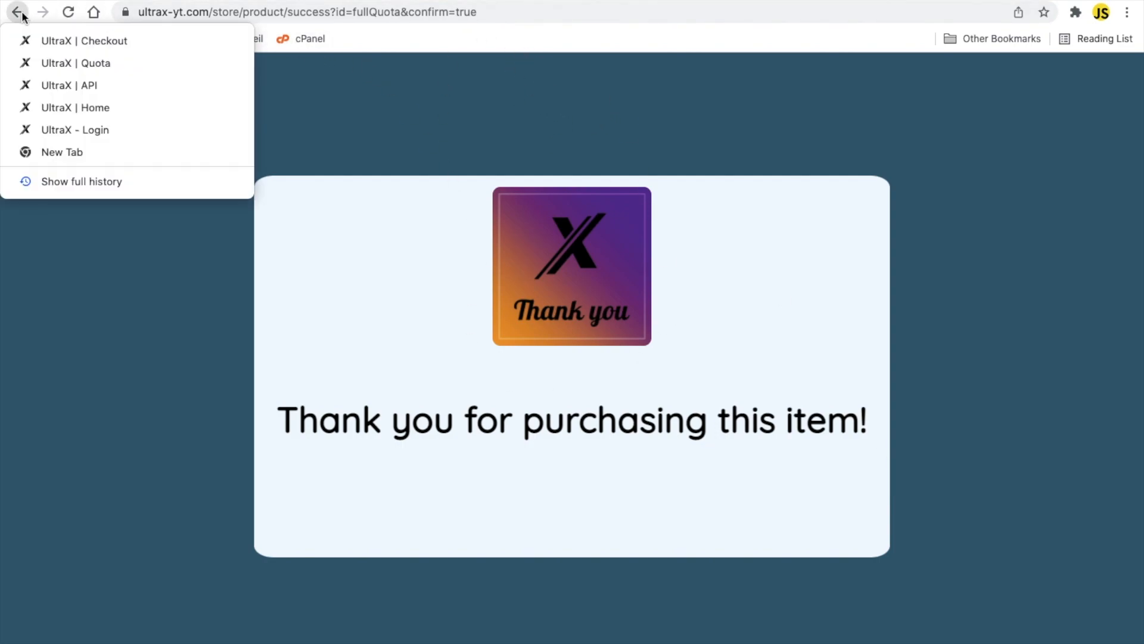
left_click(103, 84)
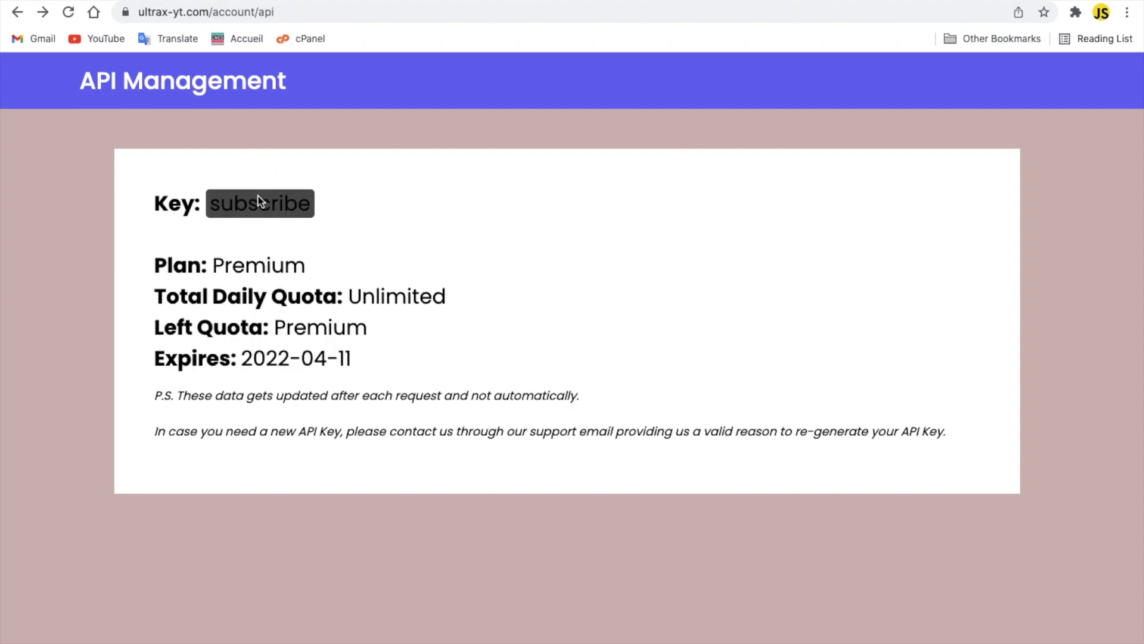
Step: Select the API key text and switch over to the VS Code workspace
double_click(268, 203)
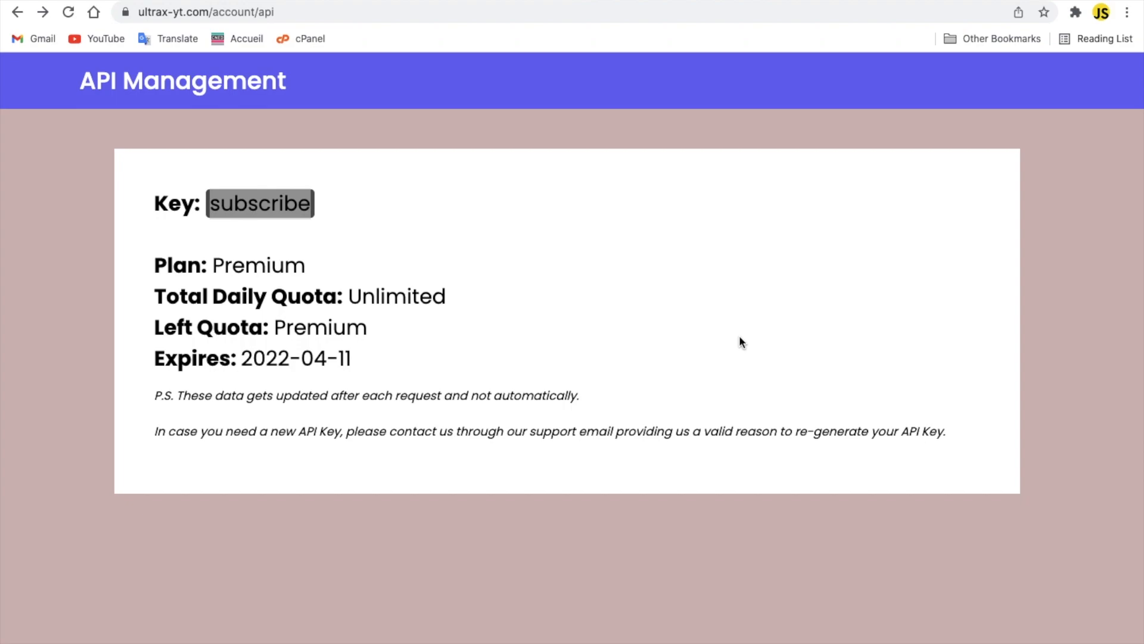
key("ctrl+Up")
key("ctrl+Left")
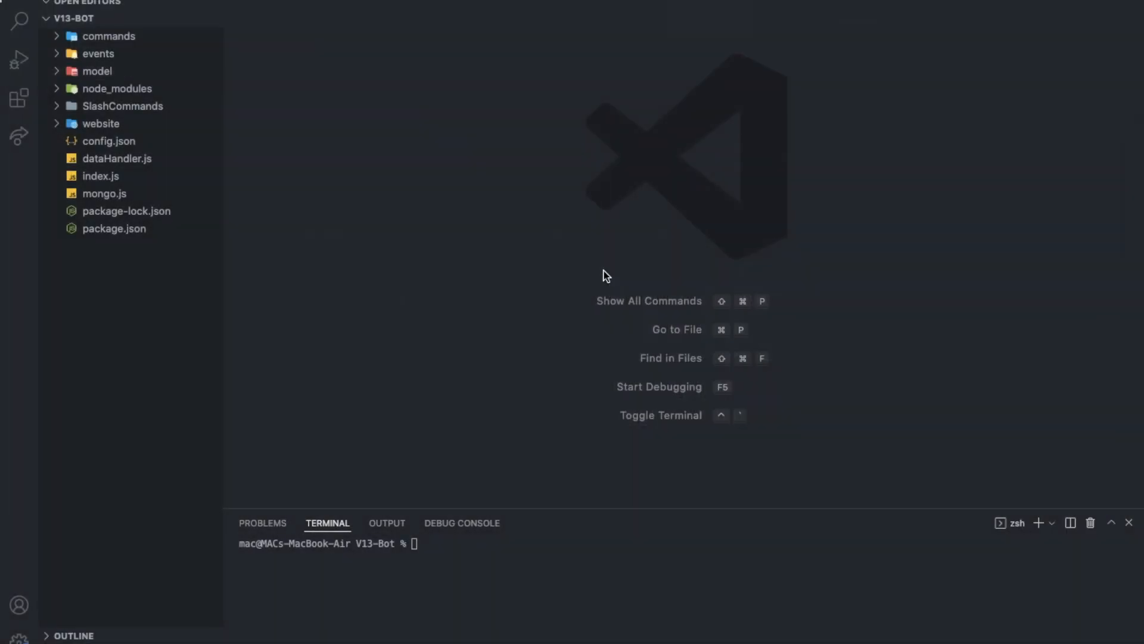
Step: Add a translate command entry with query, to and from options after the timeout command in dataHandler.js
left_click(123, 162)
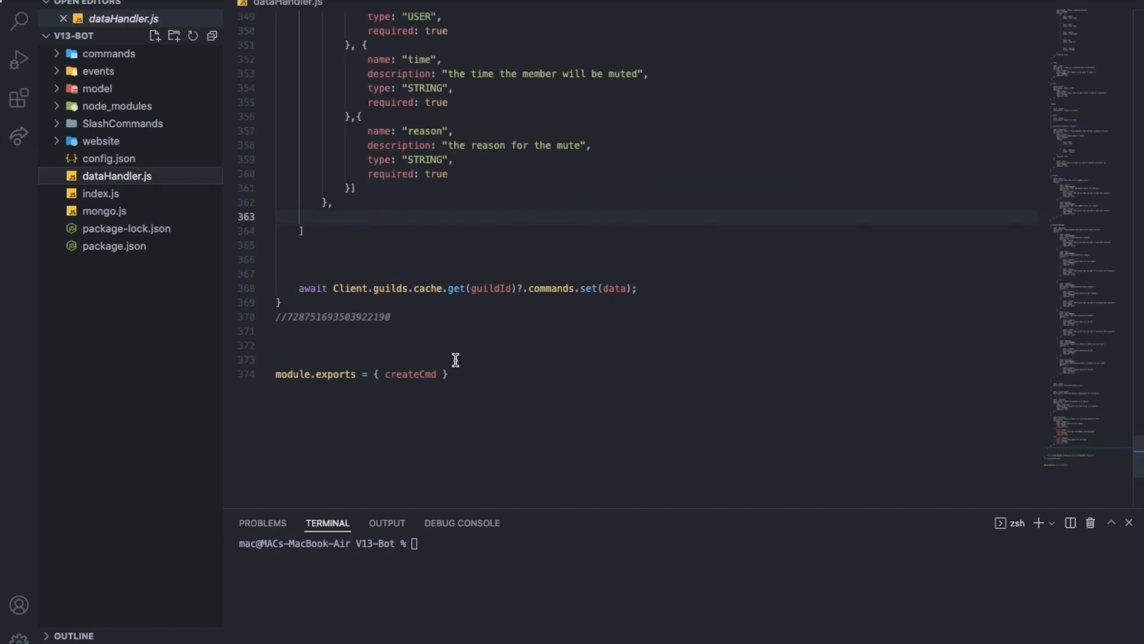
scroll(456, 359, "up", 3)
scroll(456, 360, "up", 4)
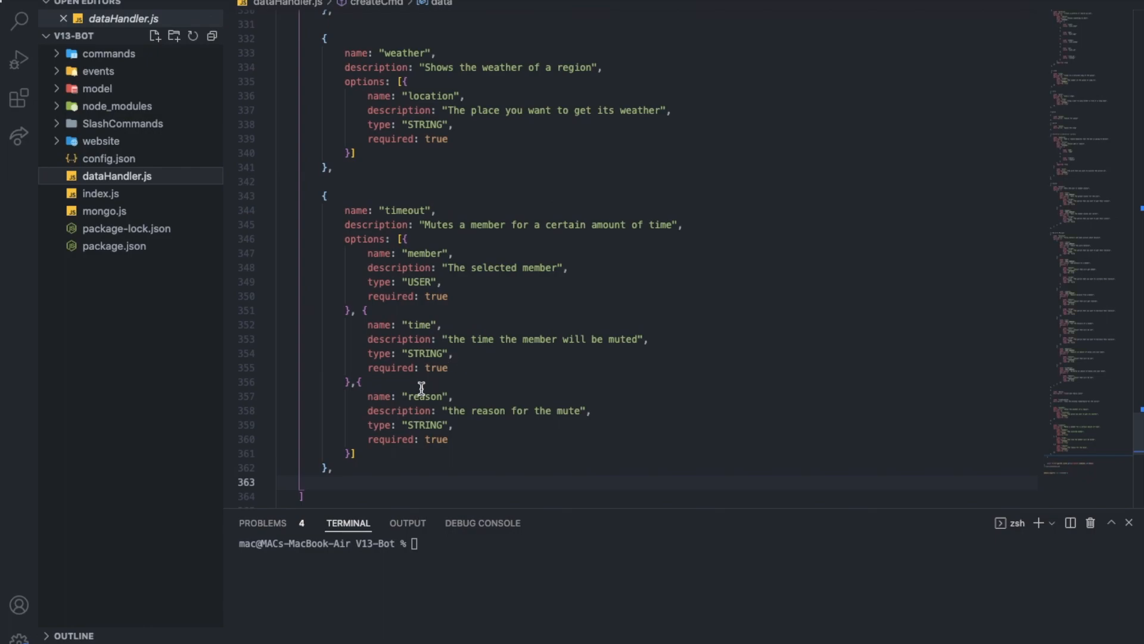
left_click(358, 467)
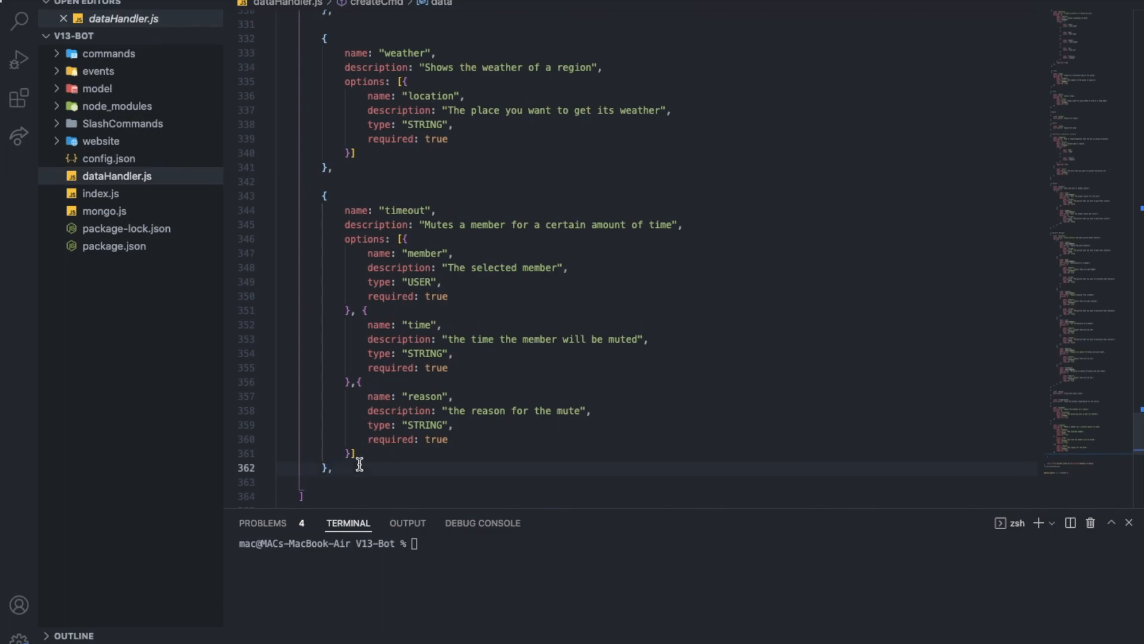
key("Return")
key("Return")
type("{")
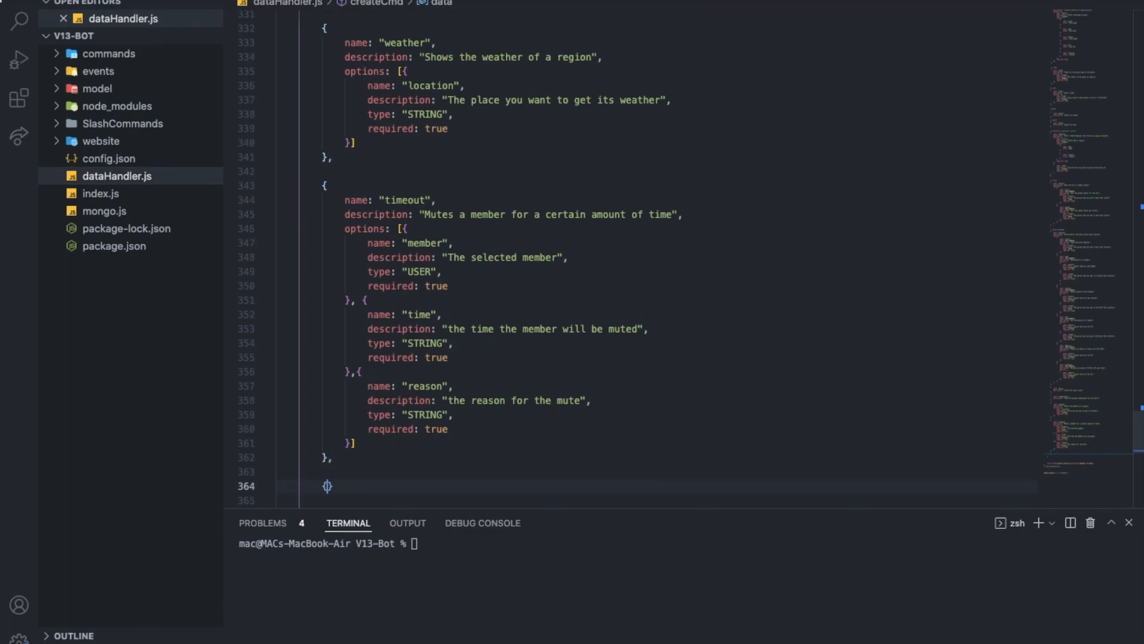
key("Return")
type("name")
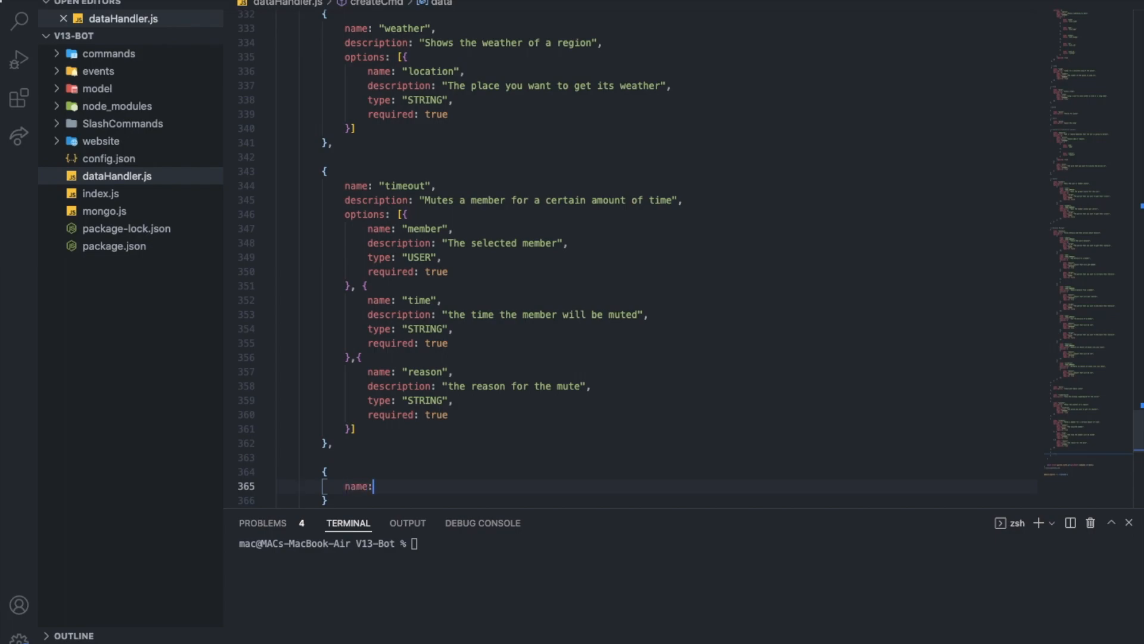
type(": \"")
type("tr")
type("anslate\"")
type(",")
key("Return")
type("description:")
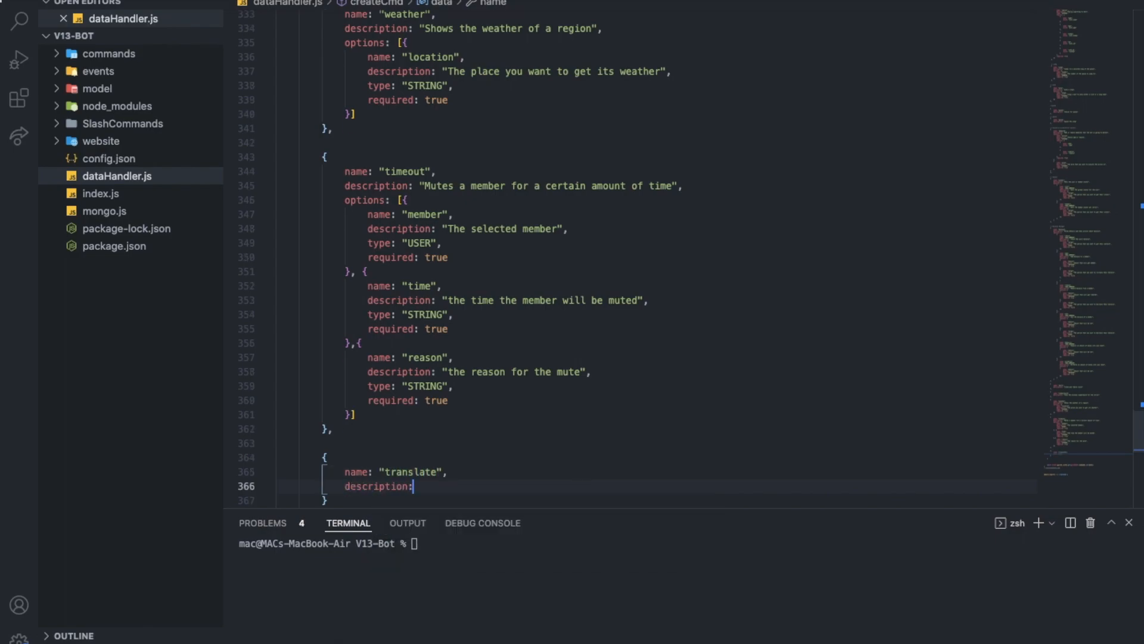
type(" \"Tra")
type("nslates your ")
type("text to your fav language")
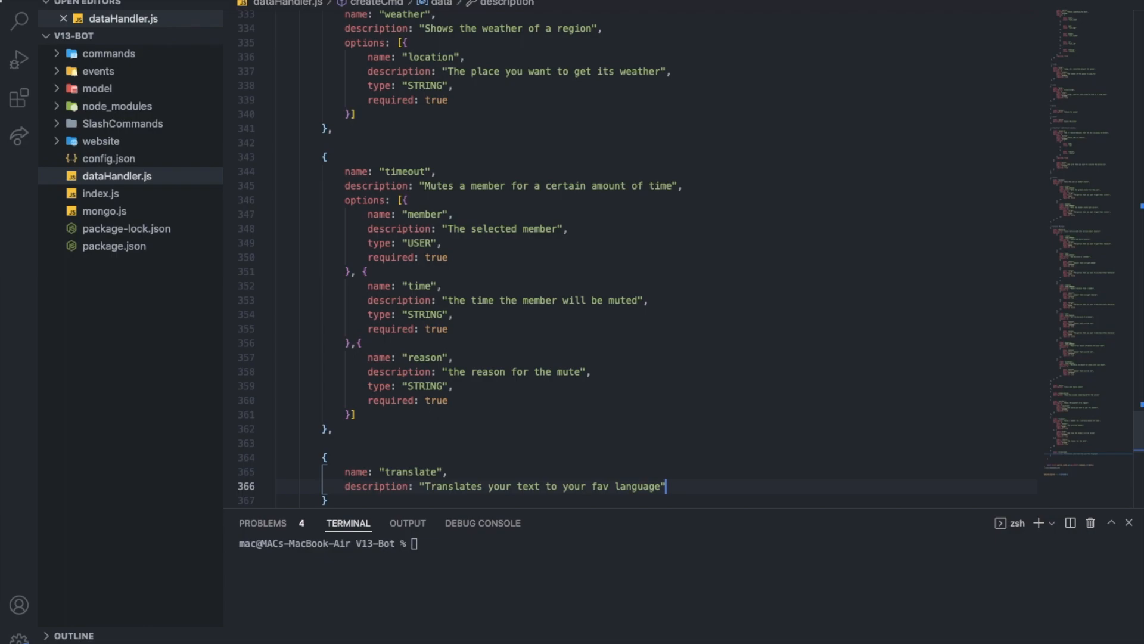
type("\",")
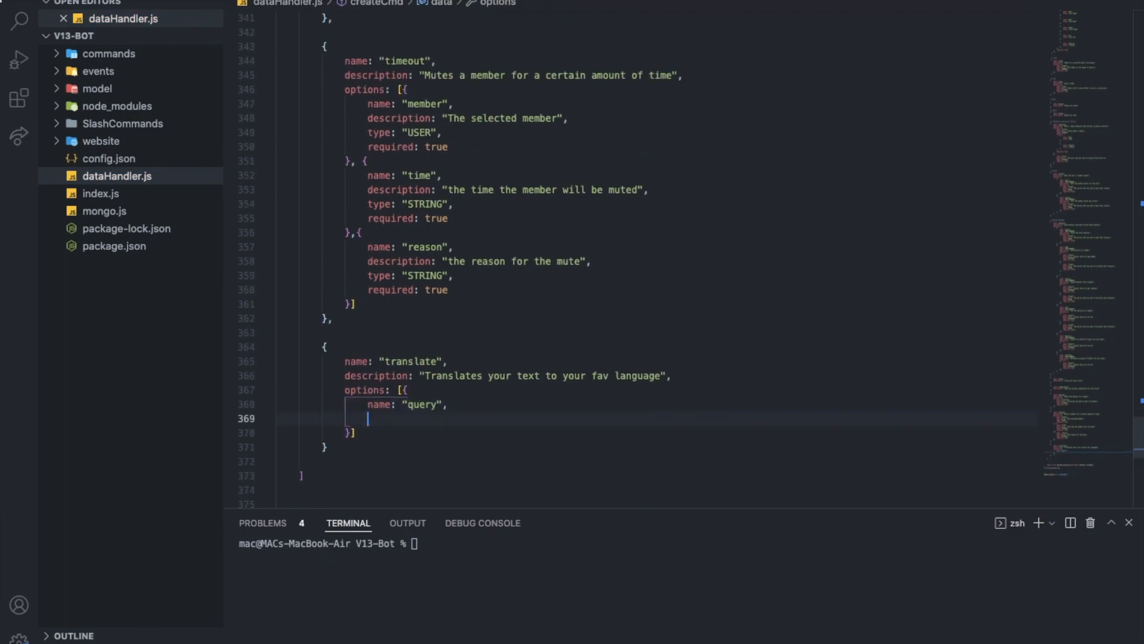
type(" options: [{ name: \"query\", description: \"The text to translate\", type: \"STRING\", required: true },{ name: \"to")
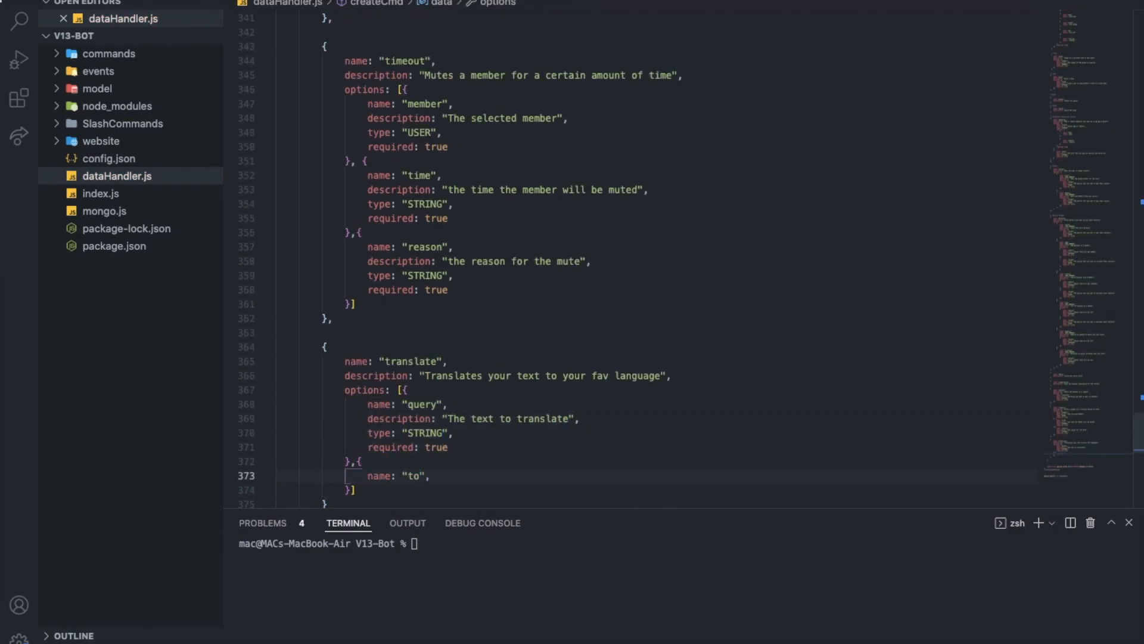
type("\", description: \"The language you want your text to translate to")
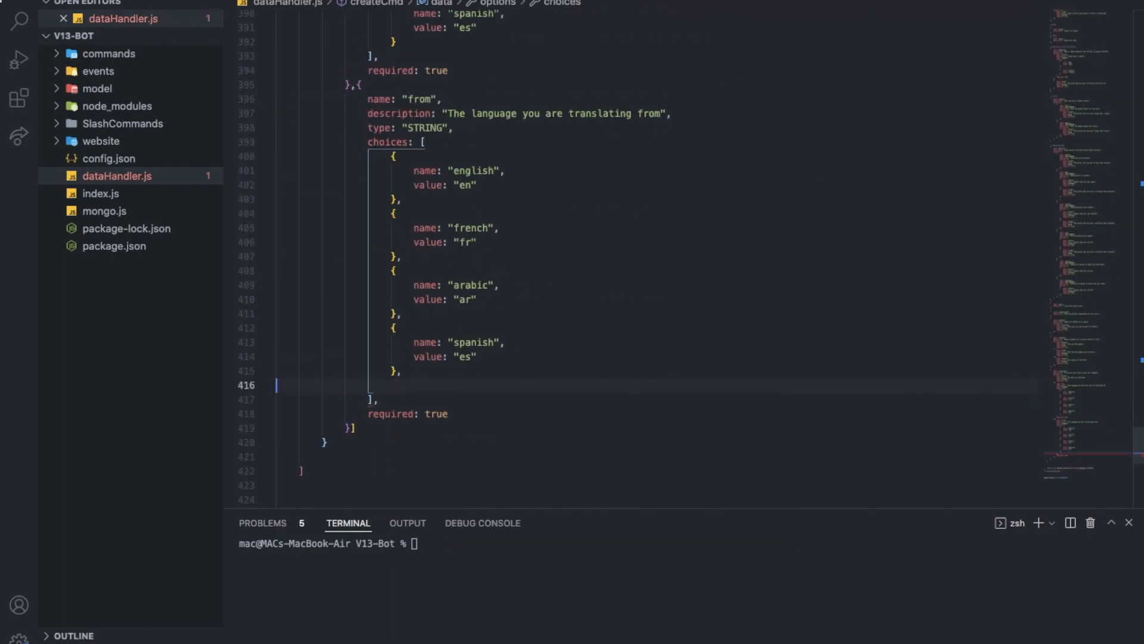
double_click(437, 348)
scroll(458, 340, "up", 2)
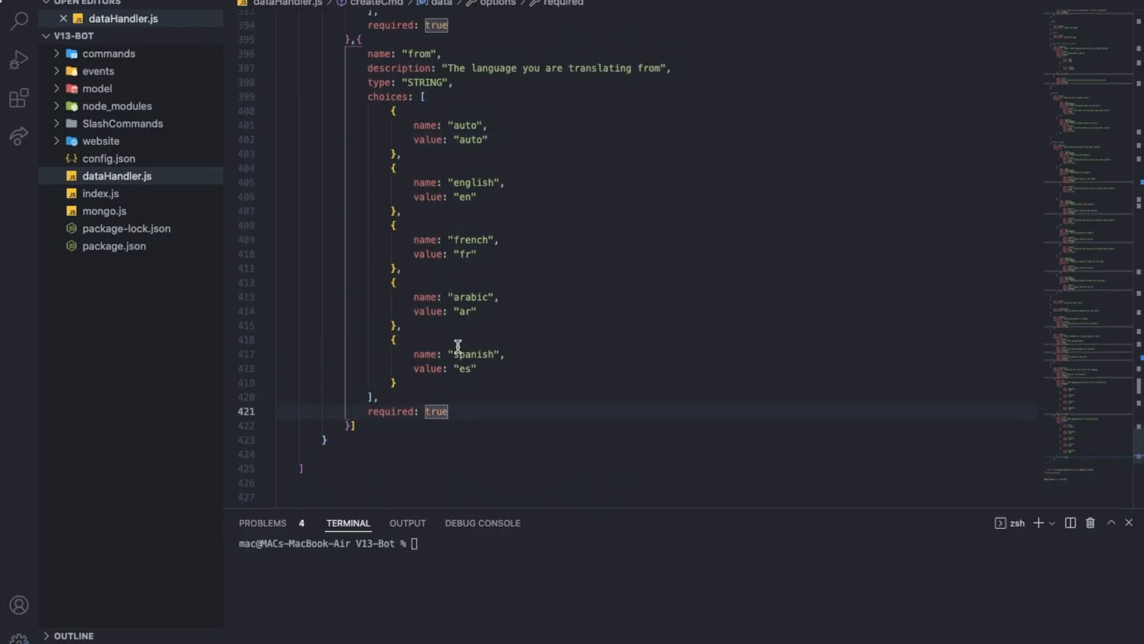
Step: Run the bot with node . in the terminal and switch to Discord
left_click(470, 562)
type("node .")
key("Return")
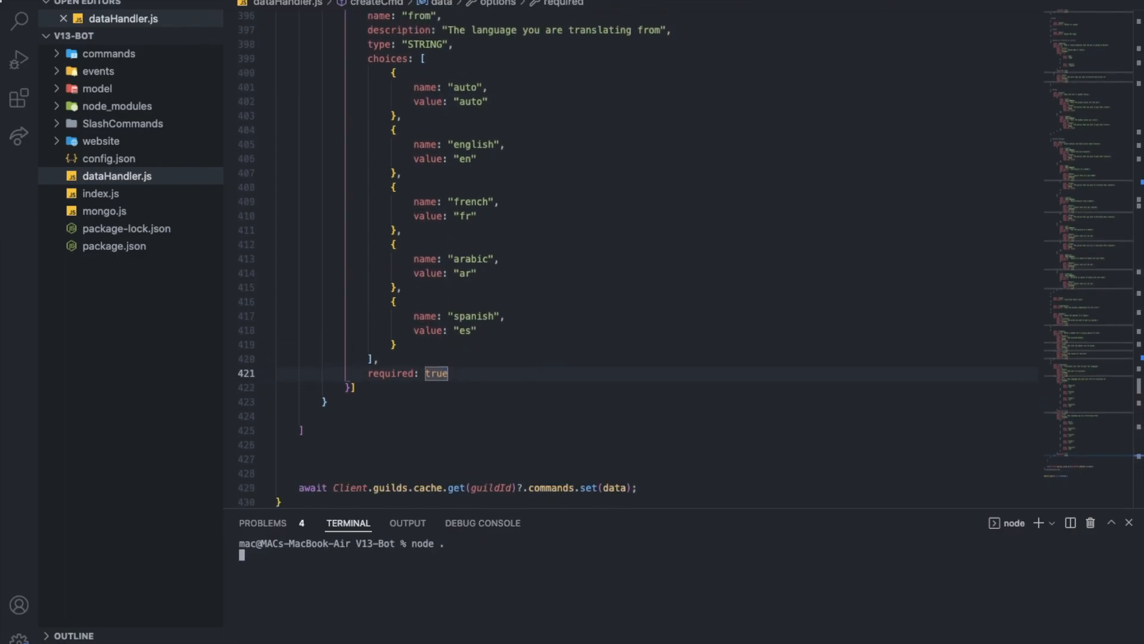
key("super+Tab")
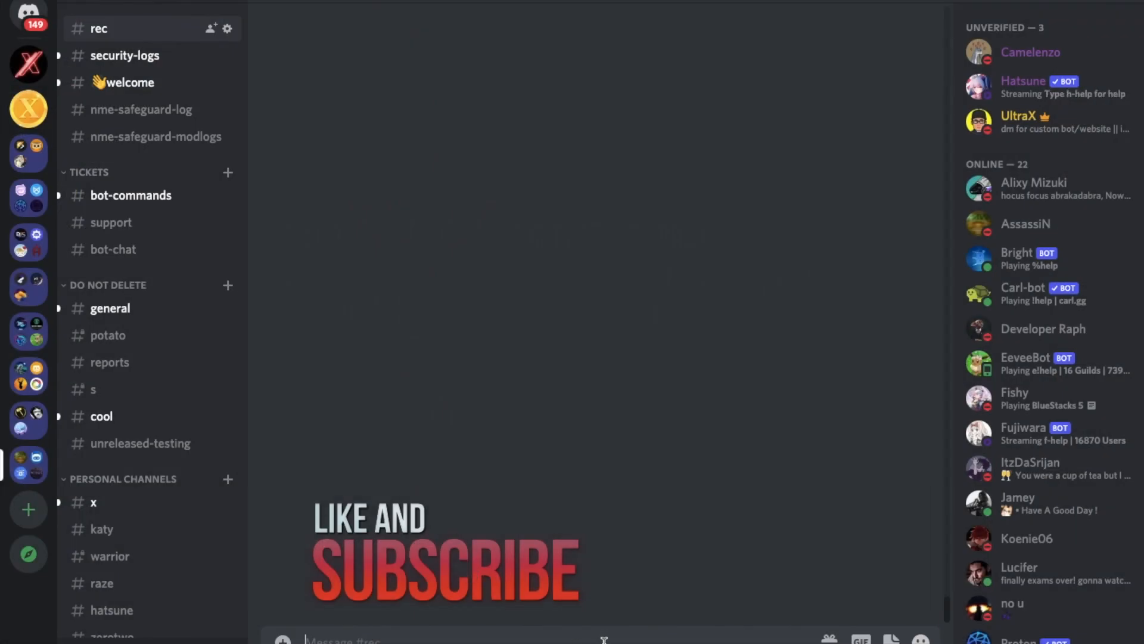
key("super+Tab")
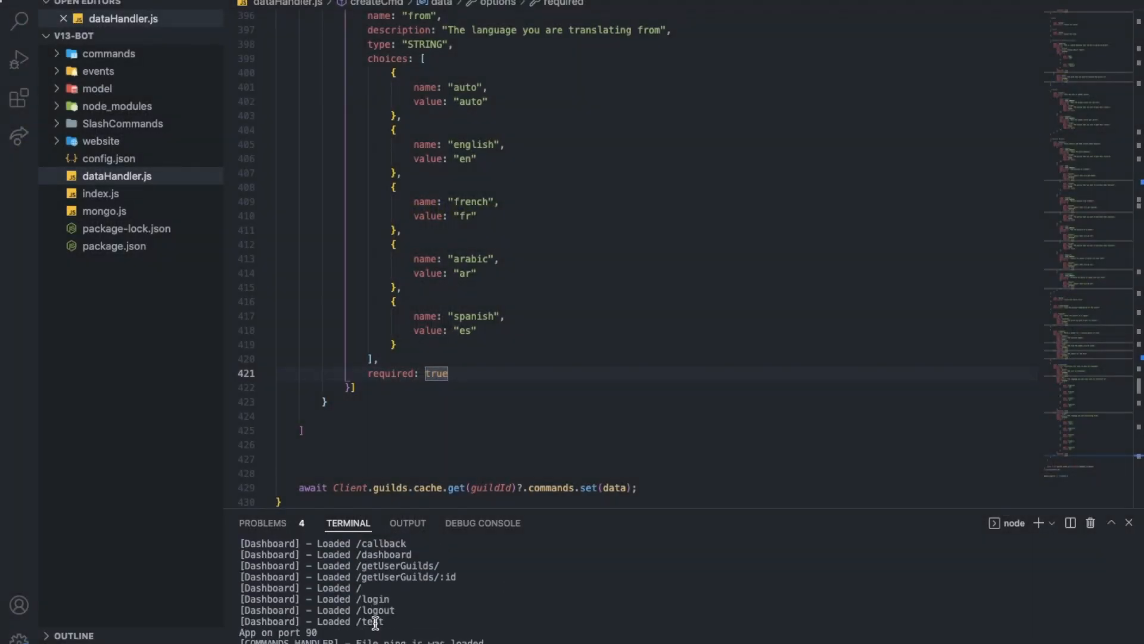
key("super+Tab")
type("/")
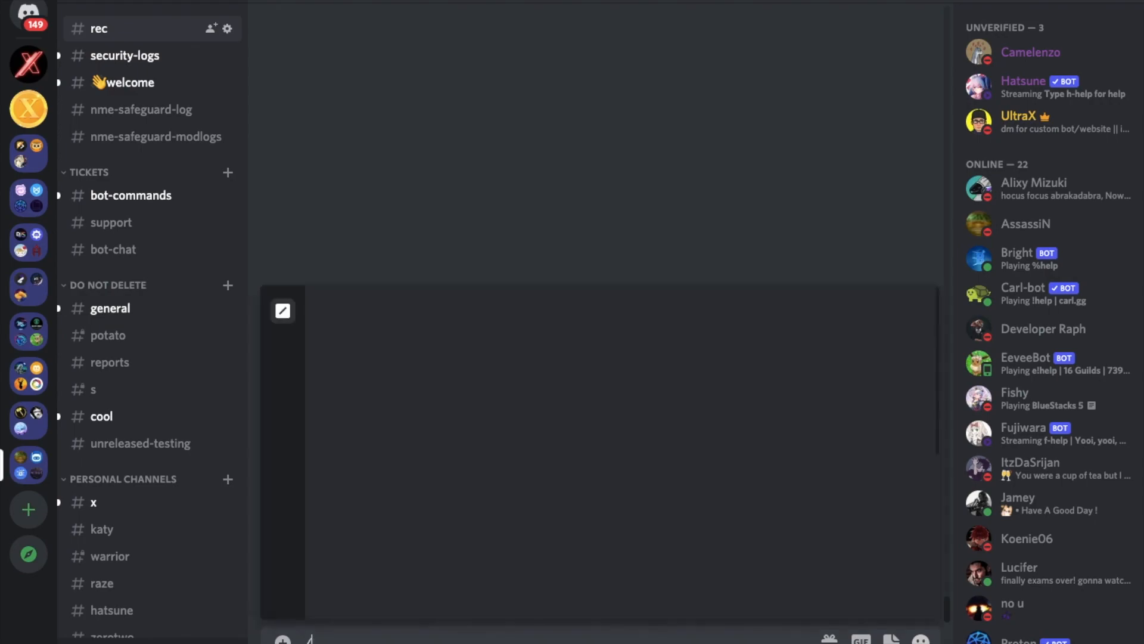
type("tran")
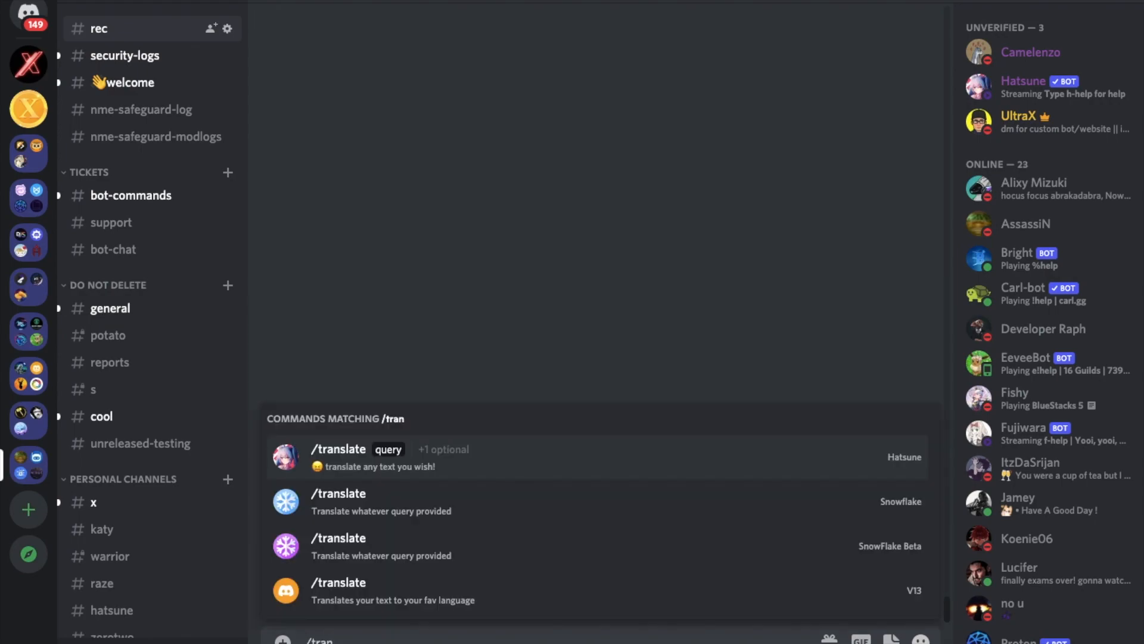
left_click(427, 587)
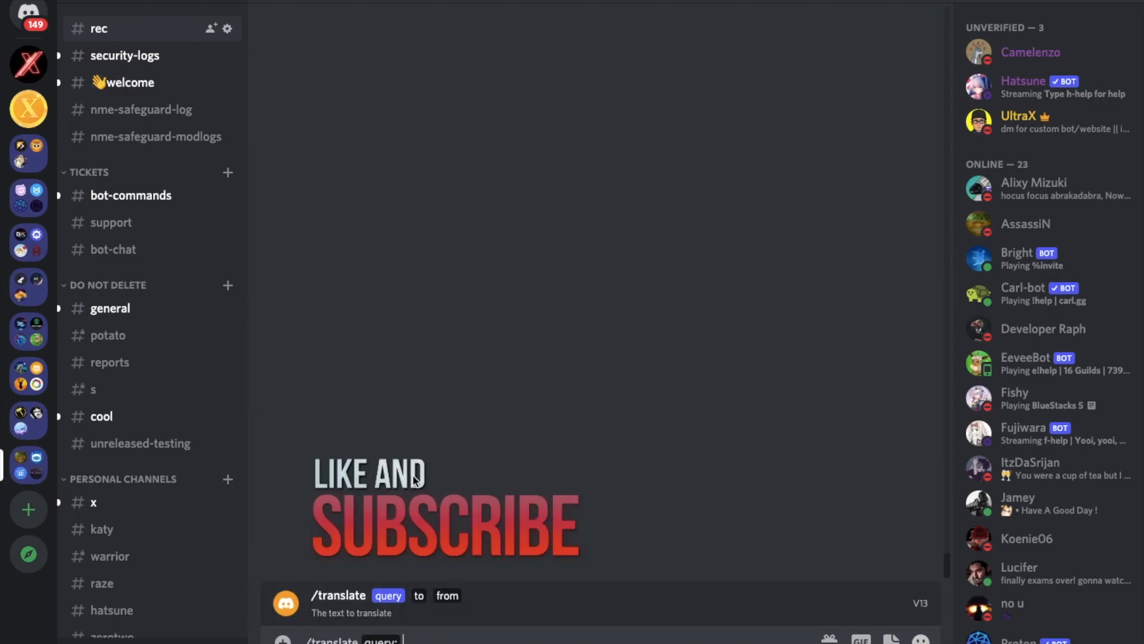
key("Escape")
key("alt+Tab")
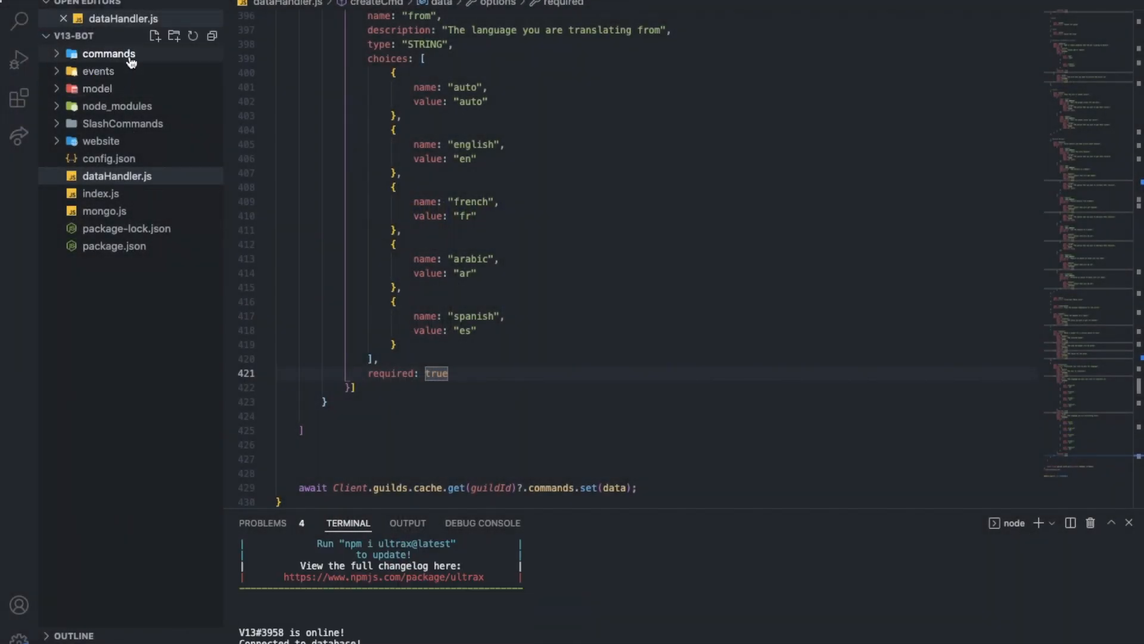
Step: Create translate.js in SlashCommands/info and expand the slash command boilerplate with run's body opened up
left_click(116, 124)
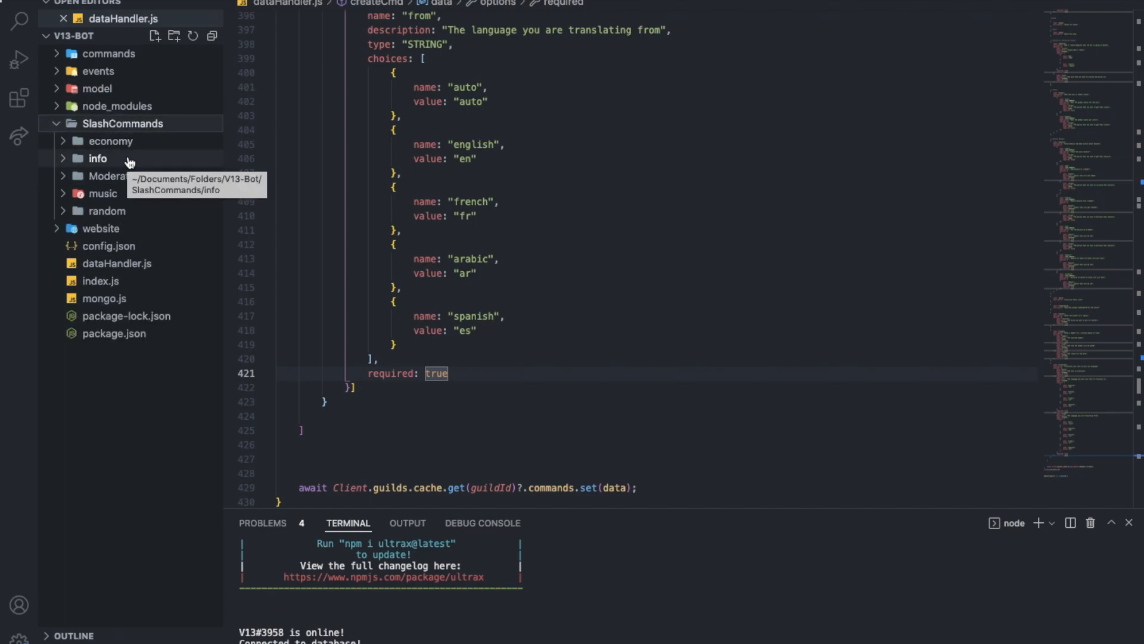
right_click(129, 161)
left_click(143, 168)
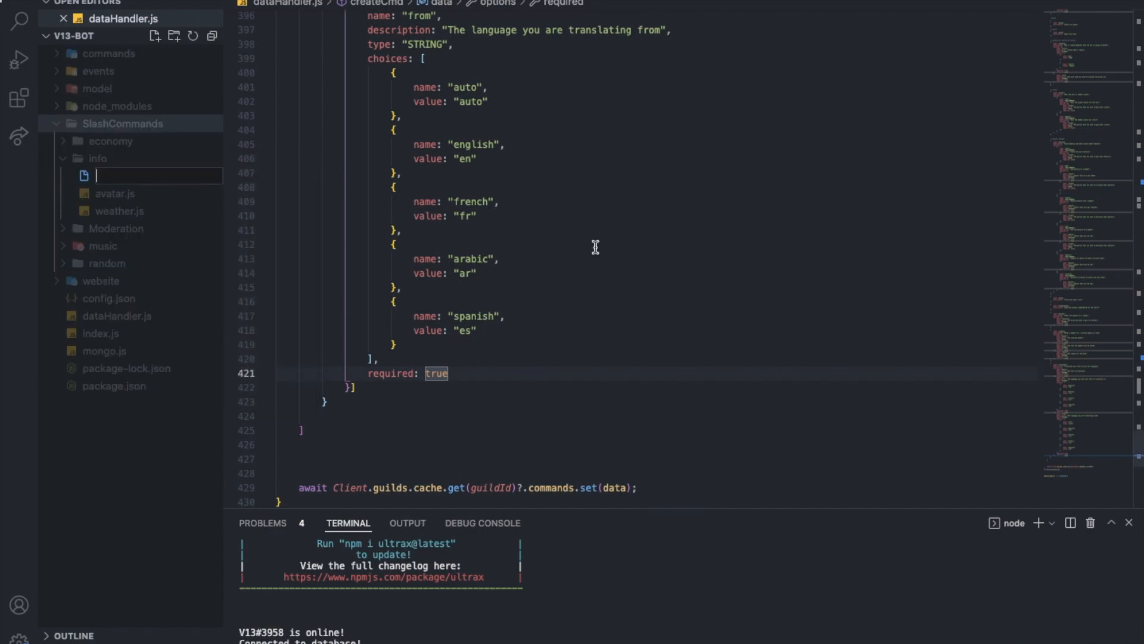
type("translate.js")
key("Return")
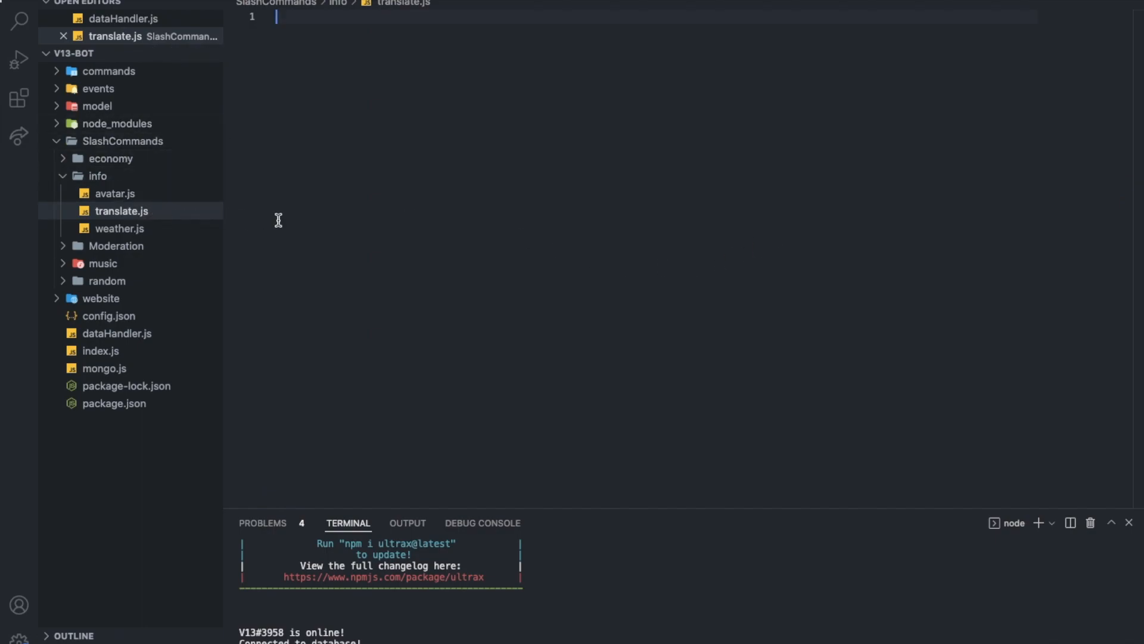
type("/sl")
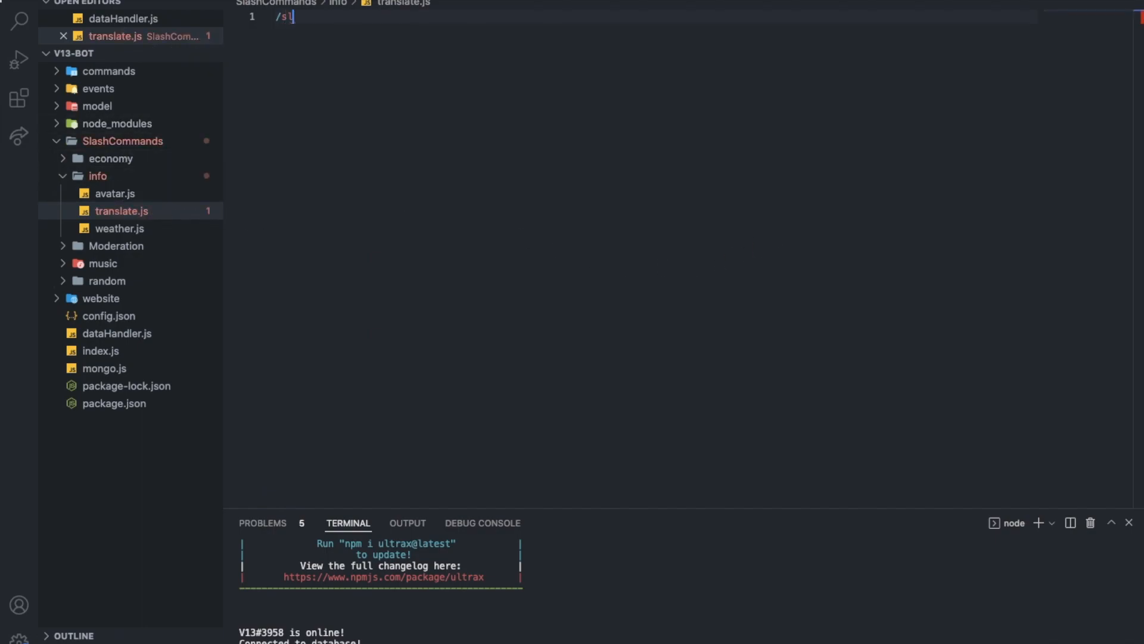
type("ash")
key("BackSpace")
key("BackSpace")
key("BackSpace")
type("cmd")
key("Tab")
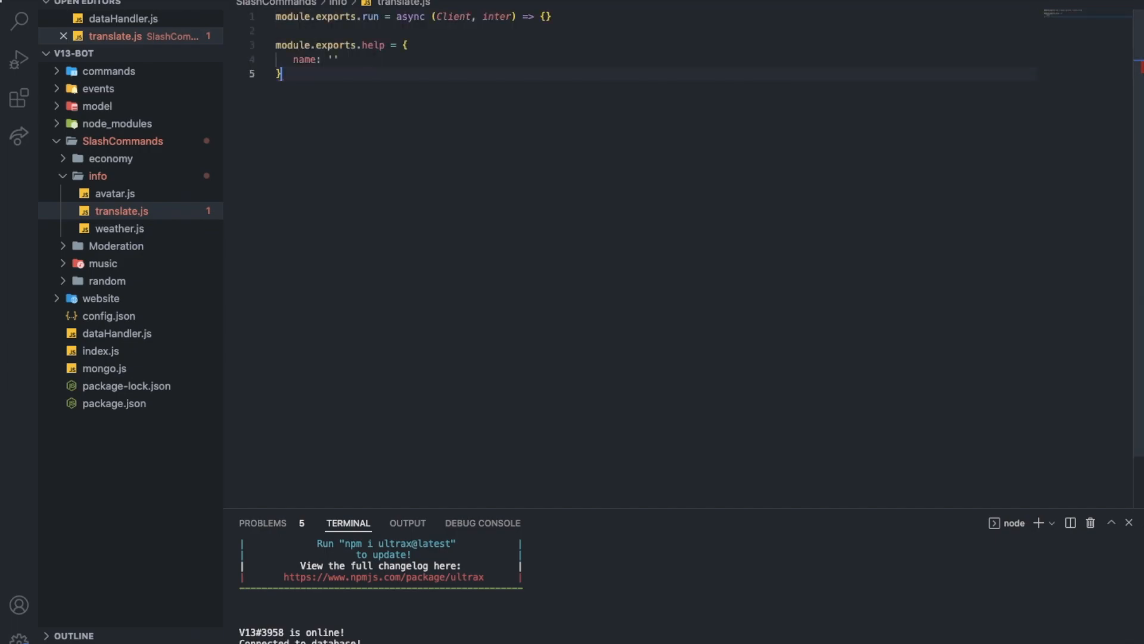
left_click(547, 16)
key("Return")
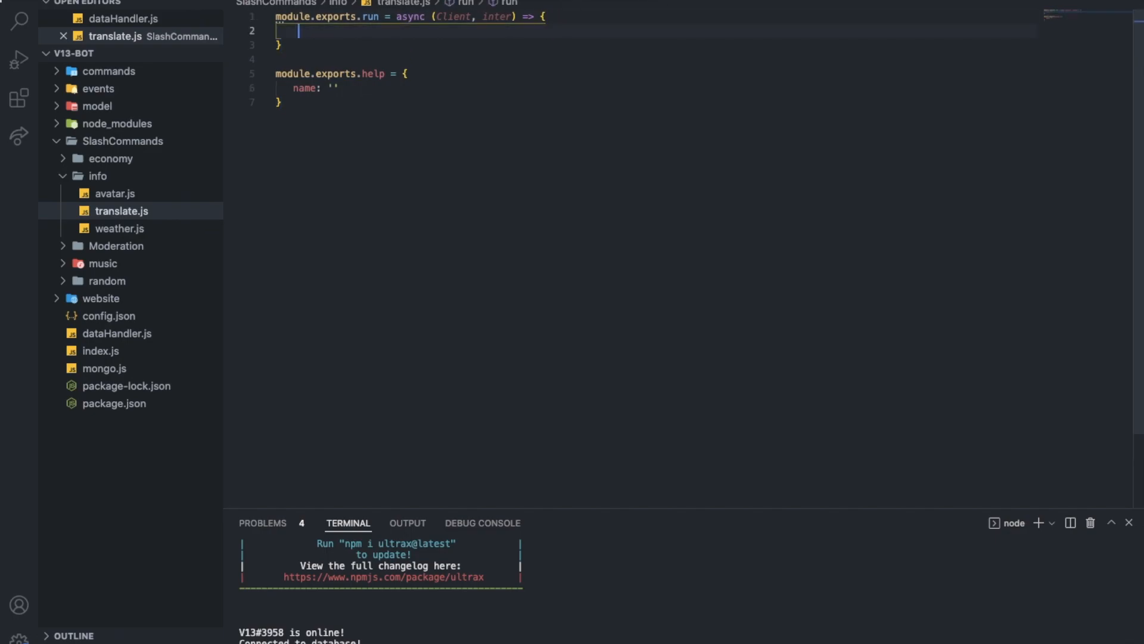
Step: Add const { MessageEmbed } = require('discord.js') at the top of the file
left_click(276, 17)
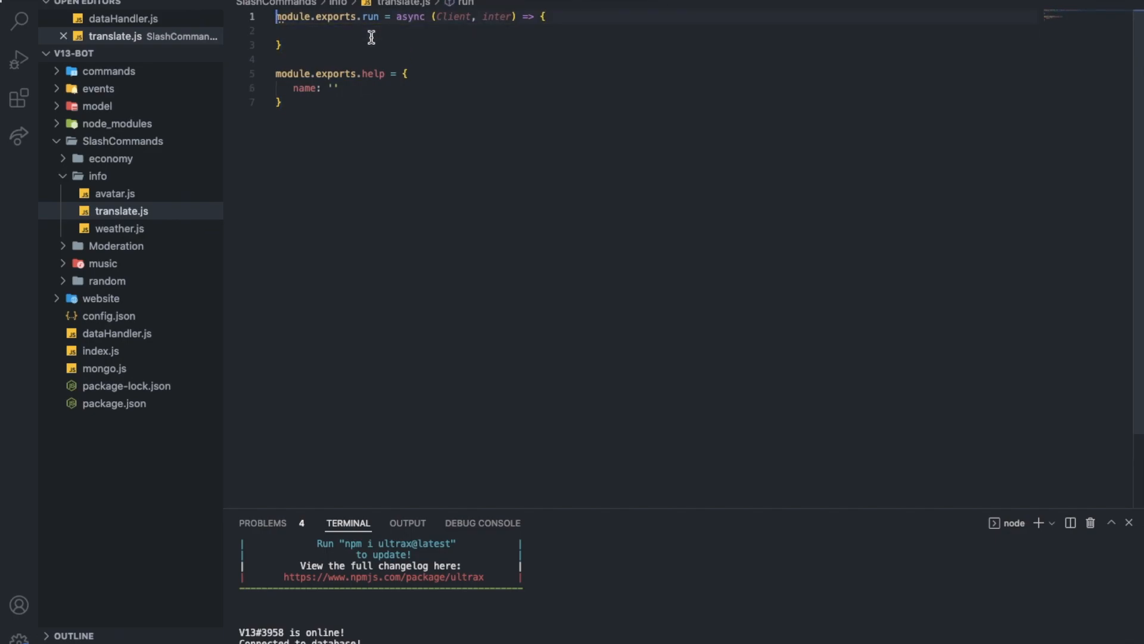
key("Return")
key("Up")
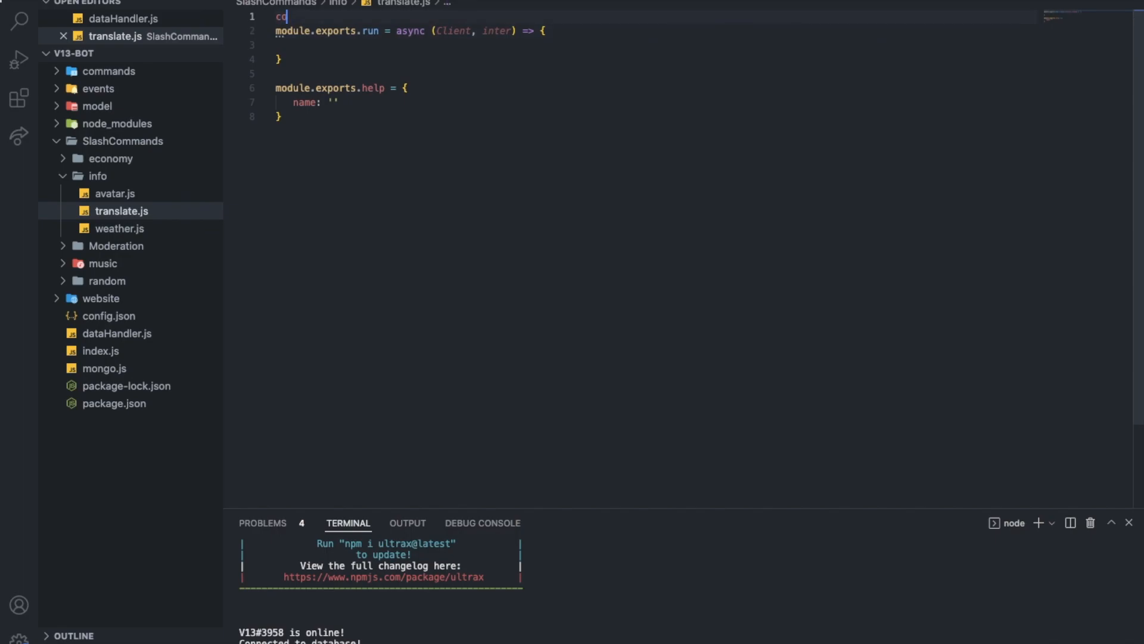
type("nst discord = requi")
type("re('d")
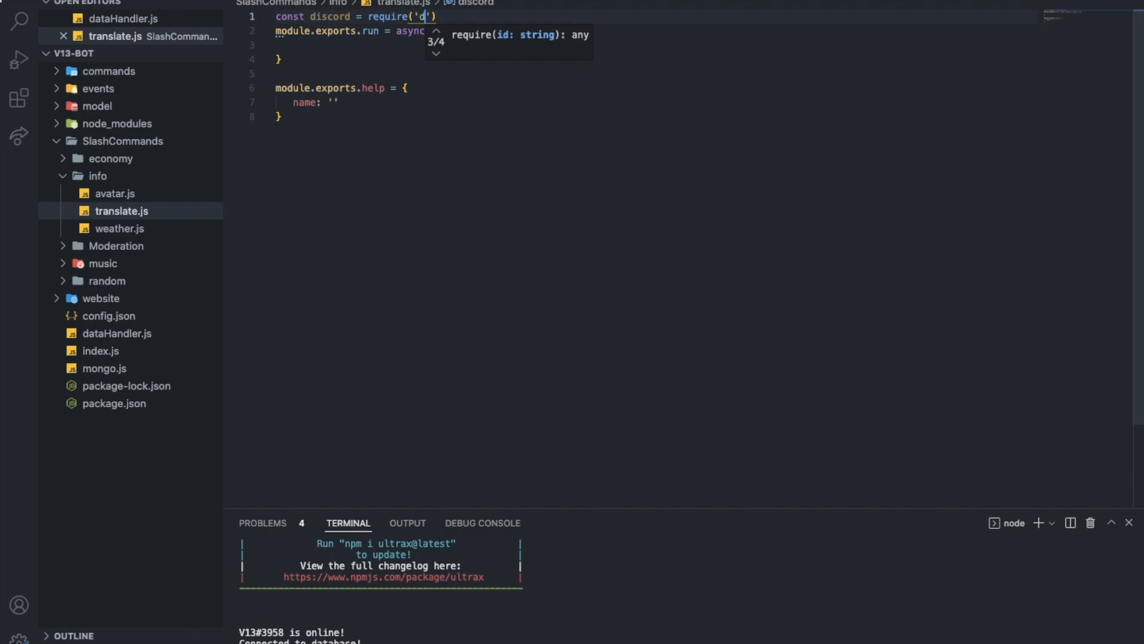
type("iscord.js")
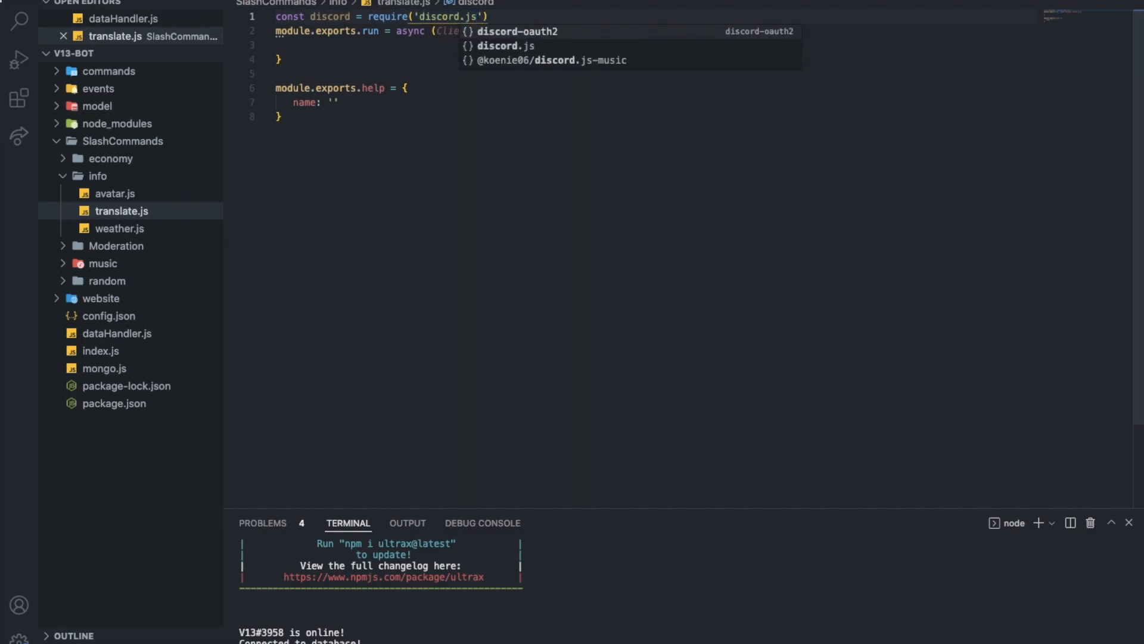
key("Escape")
key("End")
key("Return")
left_click(304, 43)
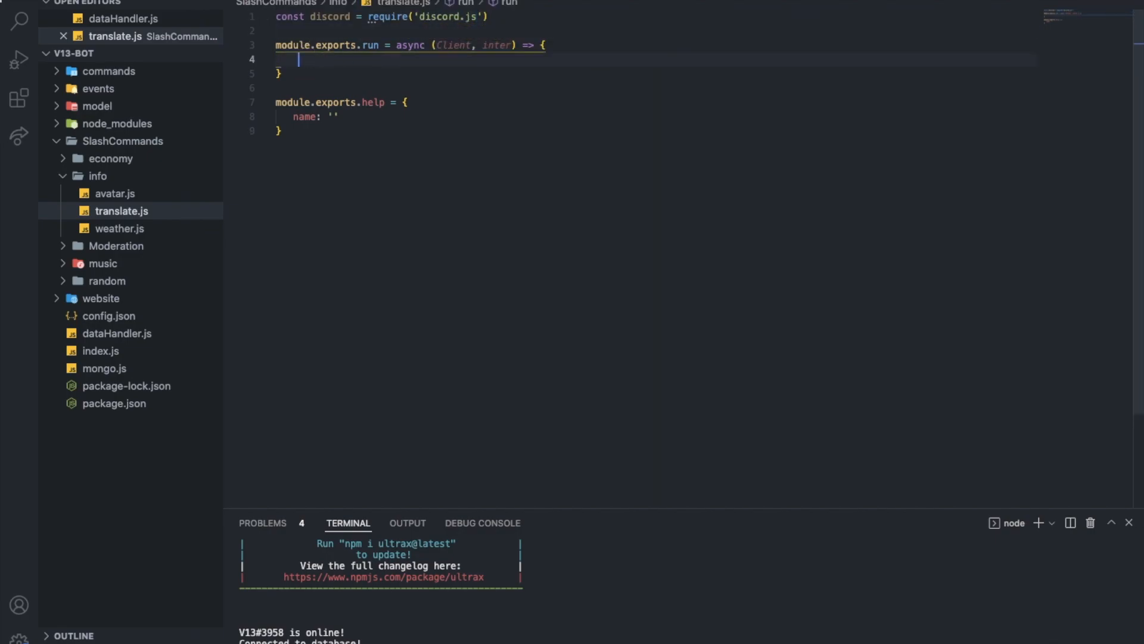
double_click(332, 16)
type("{")
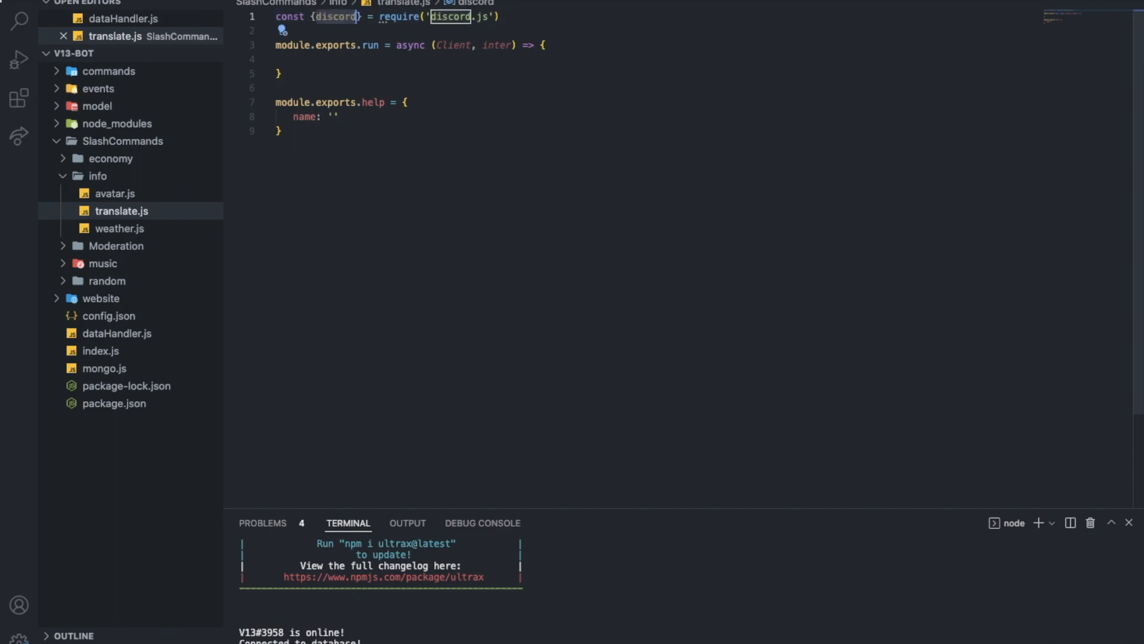
type(" Messae")
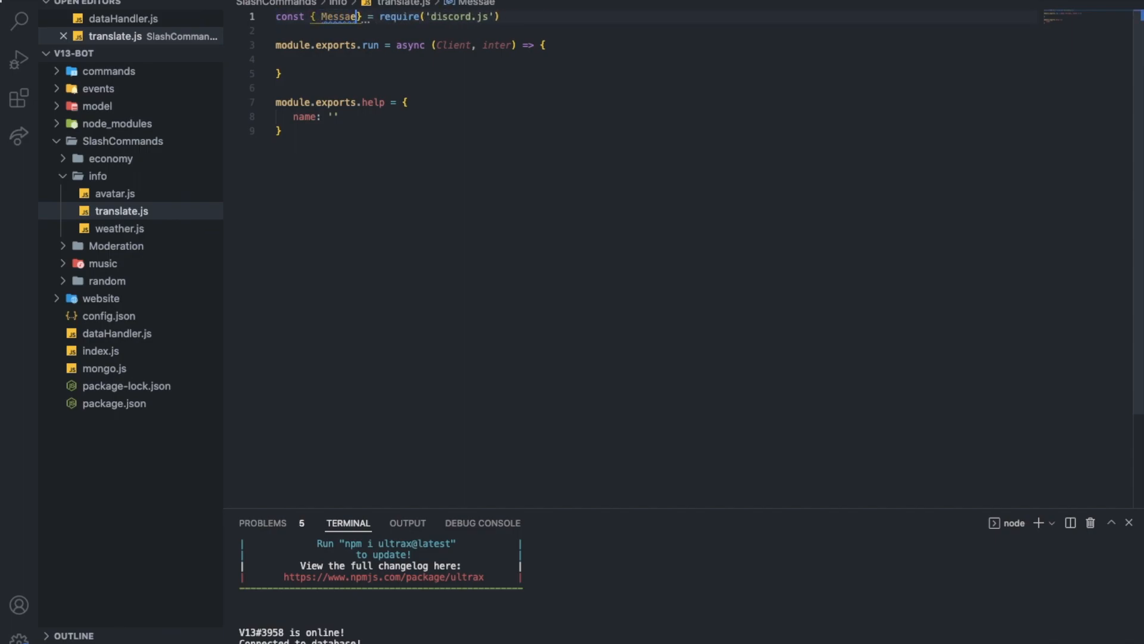
key("BackSpace")
type("geE")
key("Tab")
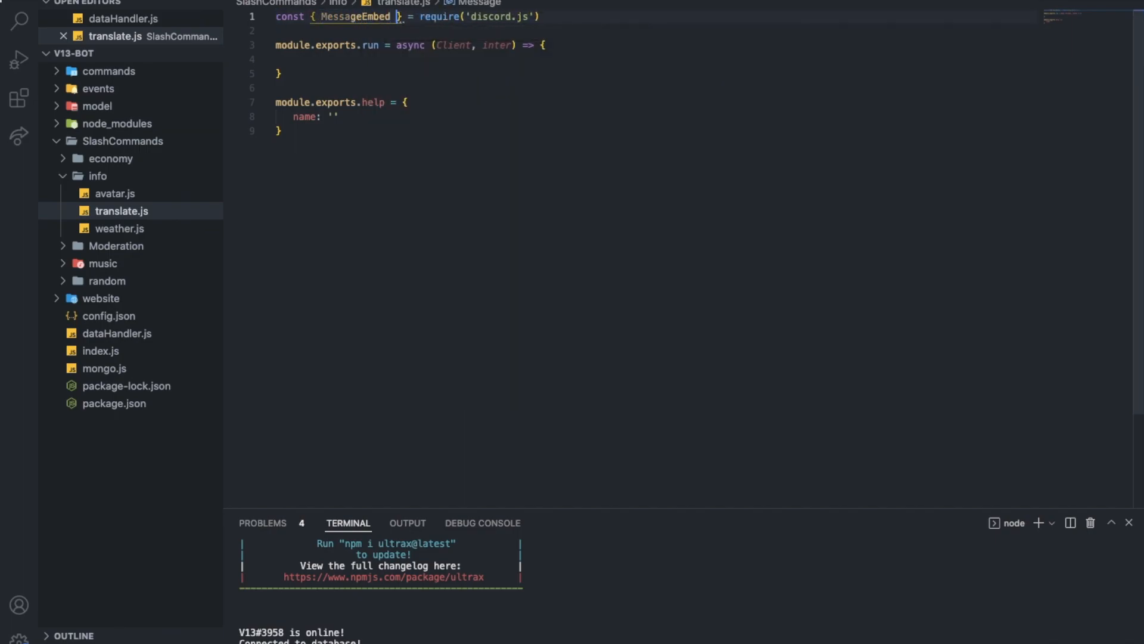
Step: Set the help name to 'translate' and indent the empty line inside run
left_click(371, 60)
left_click(333, 117)
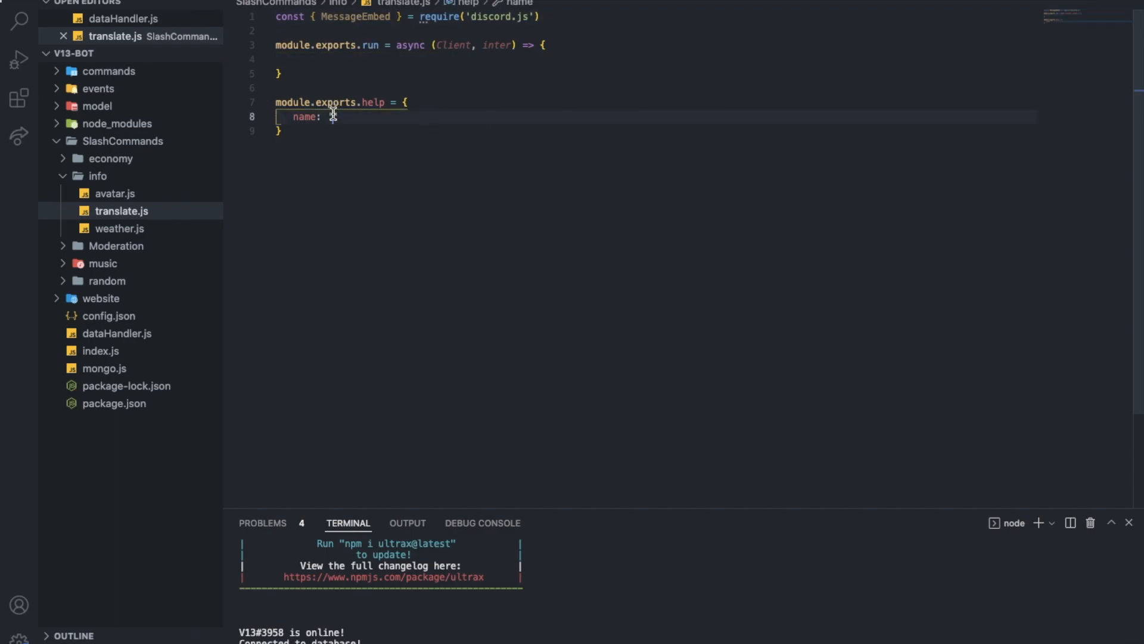
type("'translate")
left_click(491, 61)
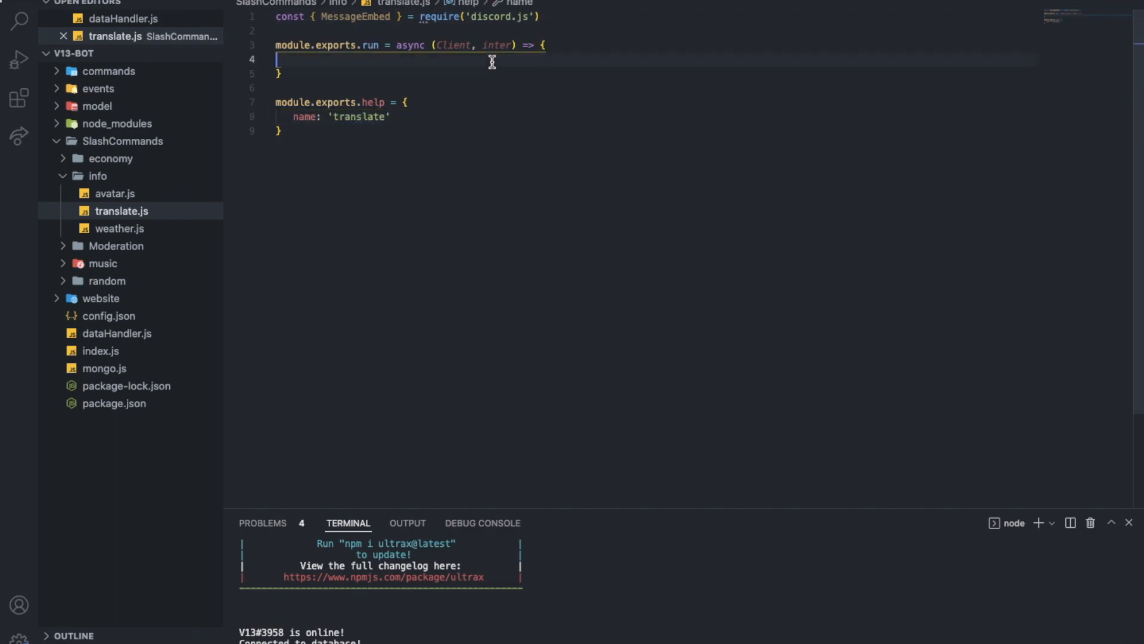
key("Tab")
left_click(506, 31)
type("const axios")
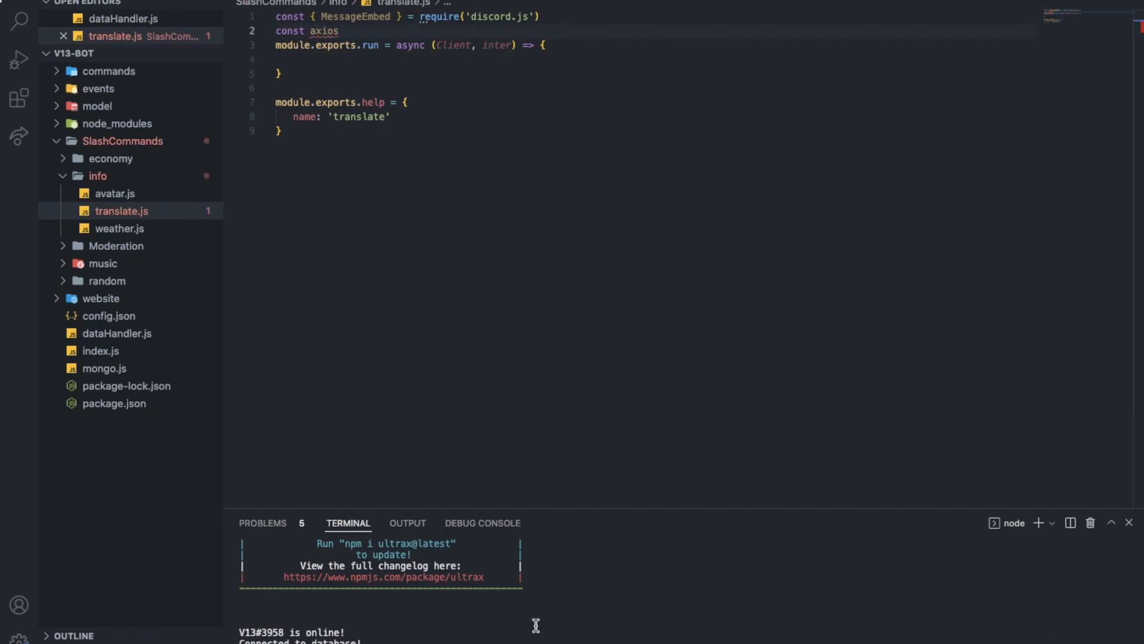
Step: Add const fetch = require("axios") on line 2 with a blank line below
double_click(323, 30)
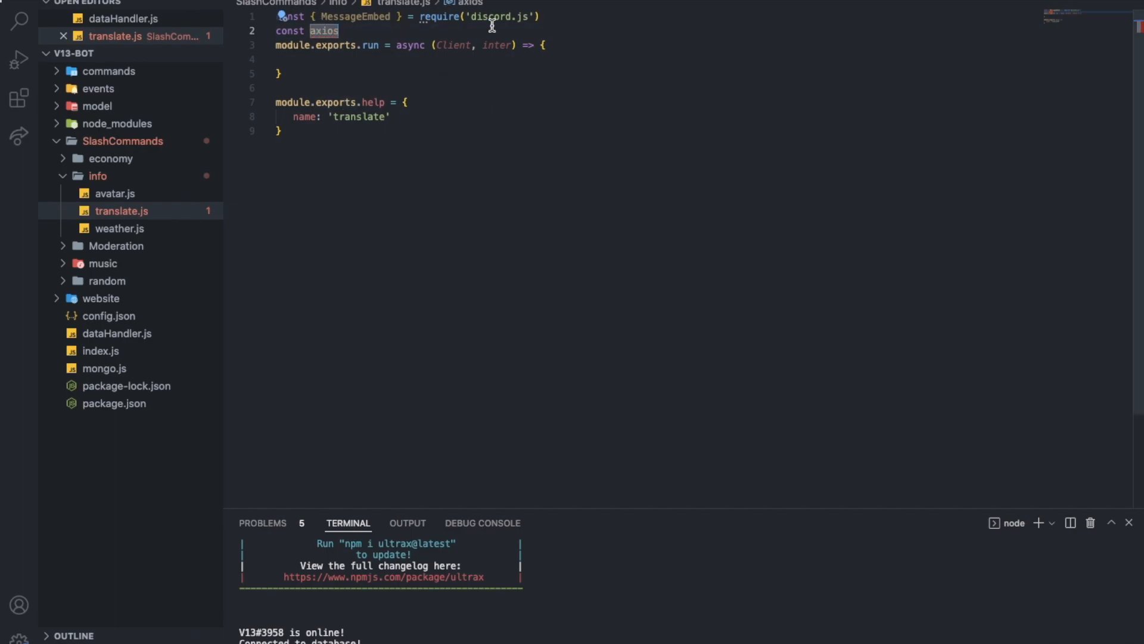
type("fetch = ")
type("require")
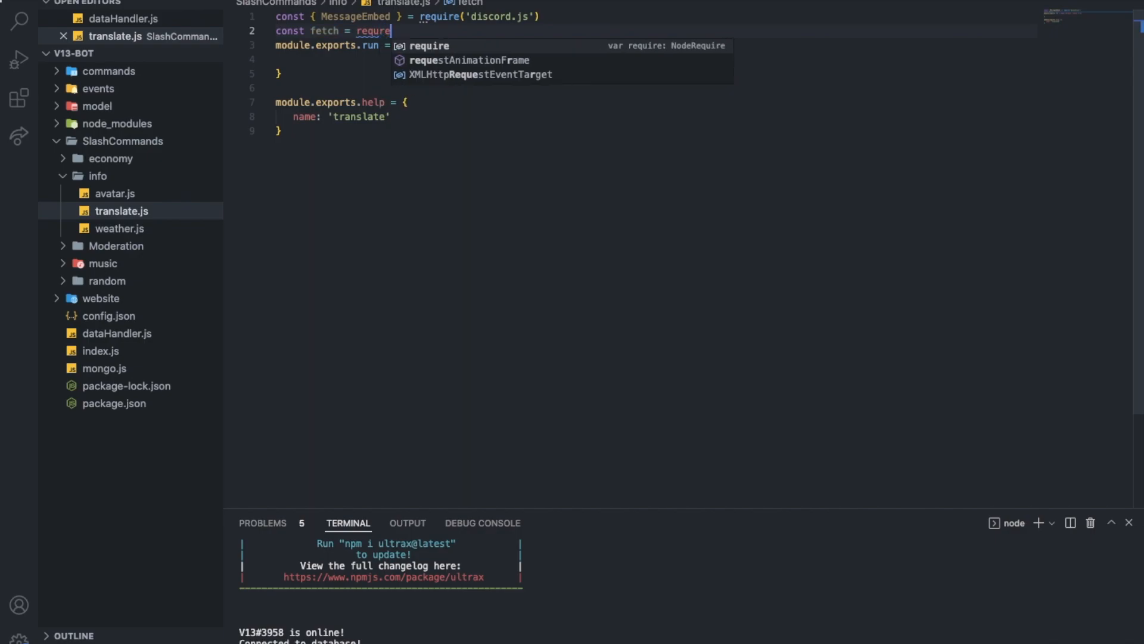
key("Escape")
type("(\"")
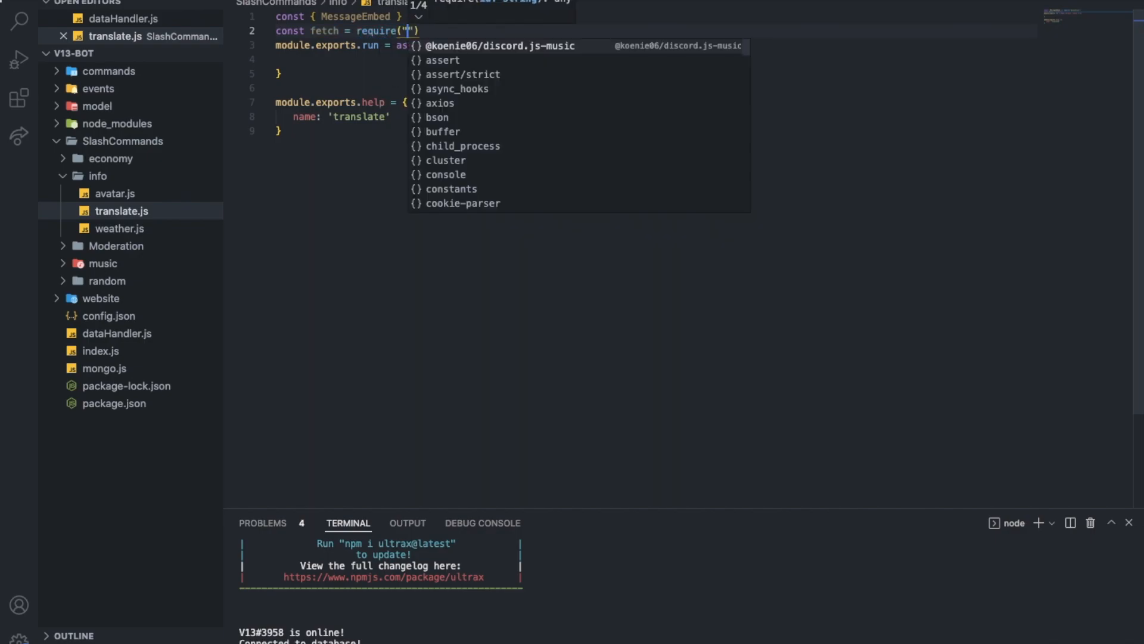
type("axios")
key("Escape")
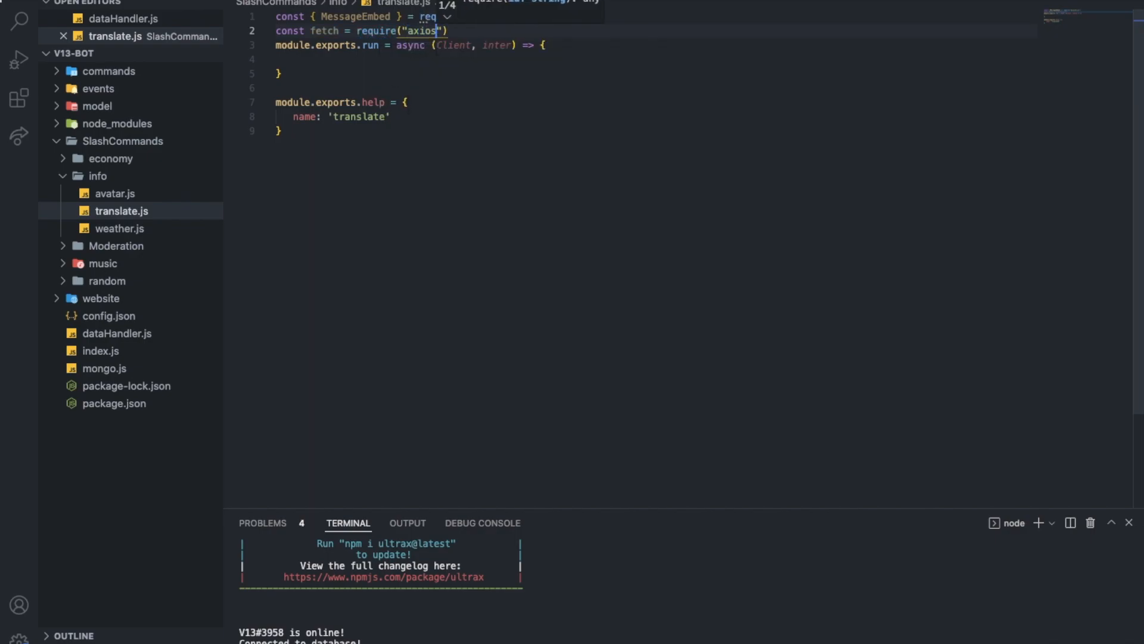
key("End")
key("Return")
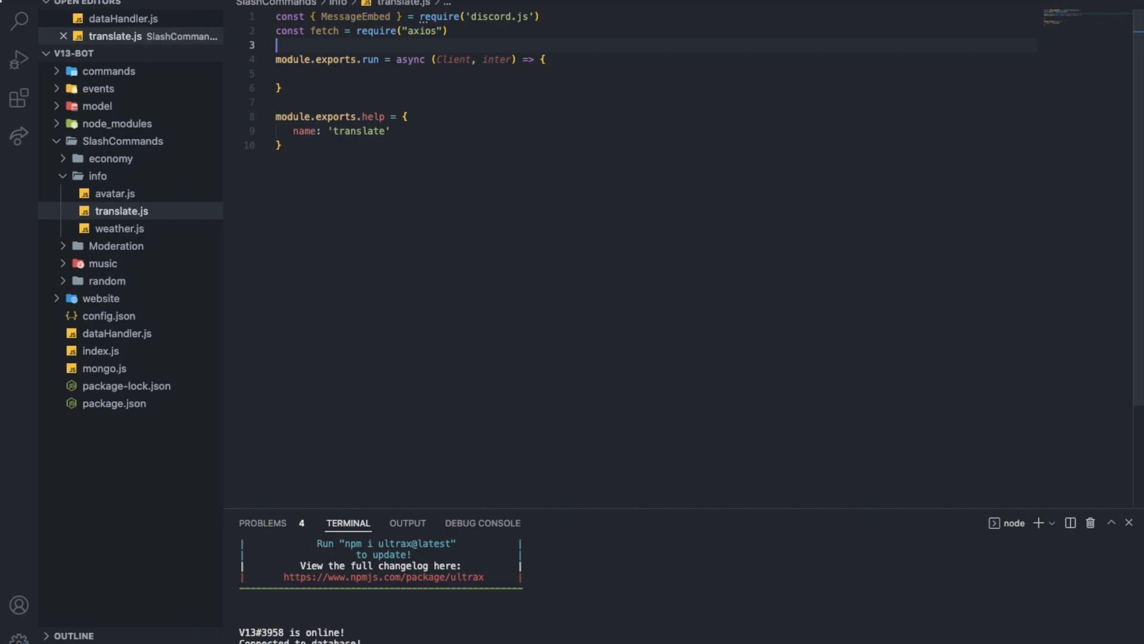
Step: Return to run's body and indent a line to begin the let statement
left_click(429, 32)
left_click(425, 75)
key("Tab")
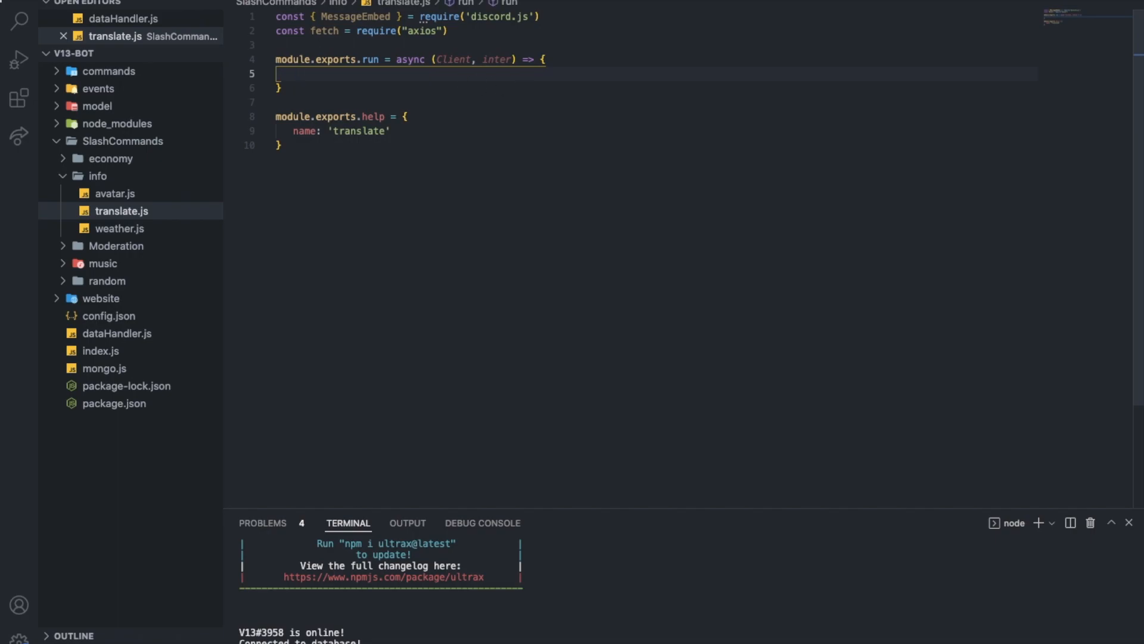
type("let ")
type("const")
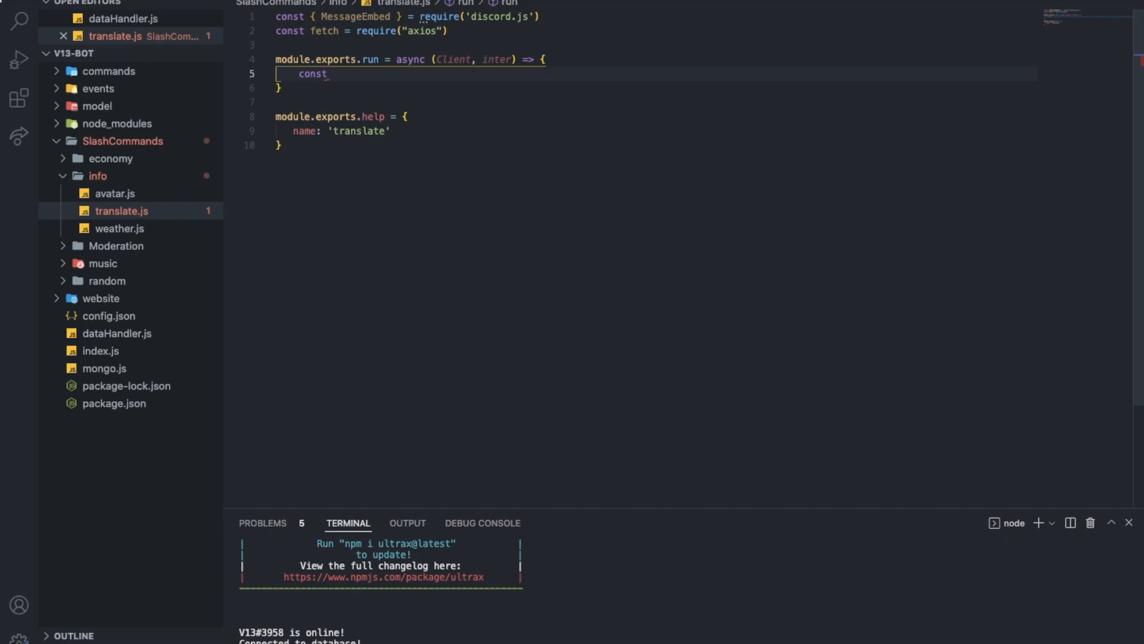
type("rom =")
Step: Declare from, to and query with let on three separate lines inside run
key("Return")
type("const")
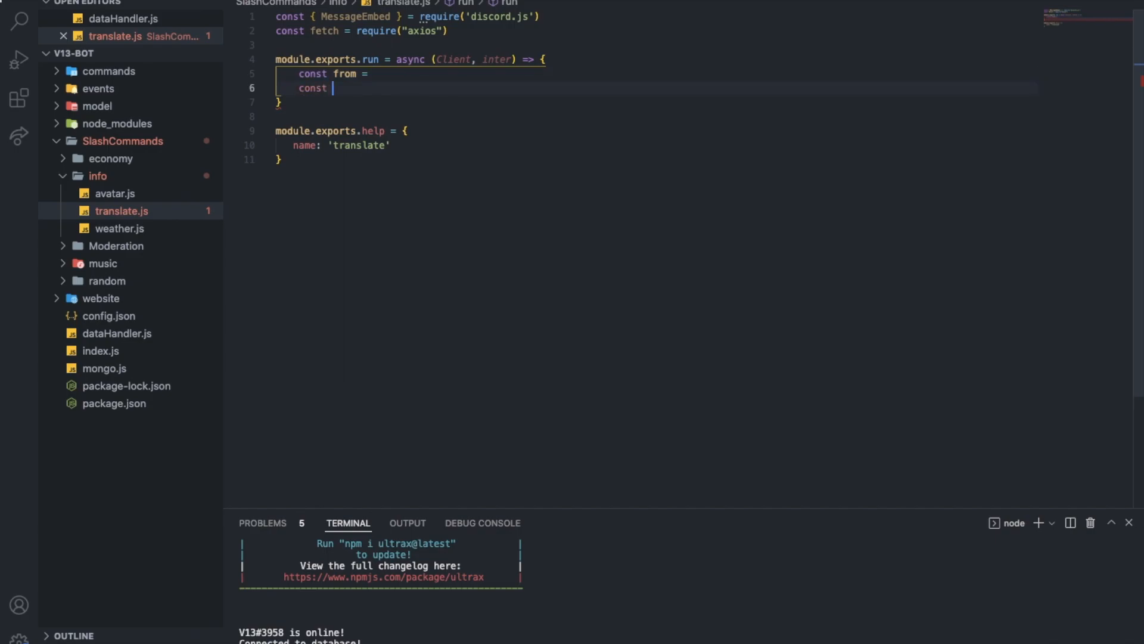
key("BackSpace")
key("BackSpace")
key("BackSpace")
type("let")
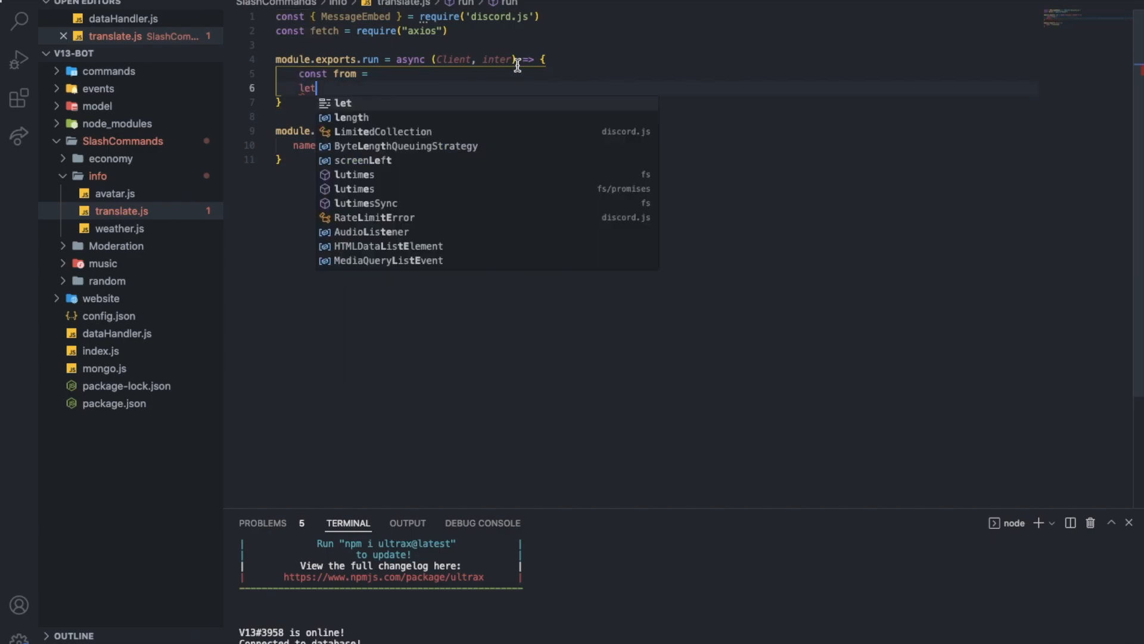
key("Escape")
key("Up")
double_click(313, 73)
type("let")
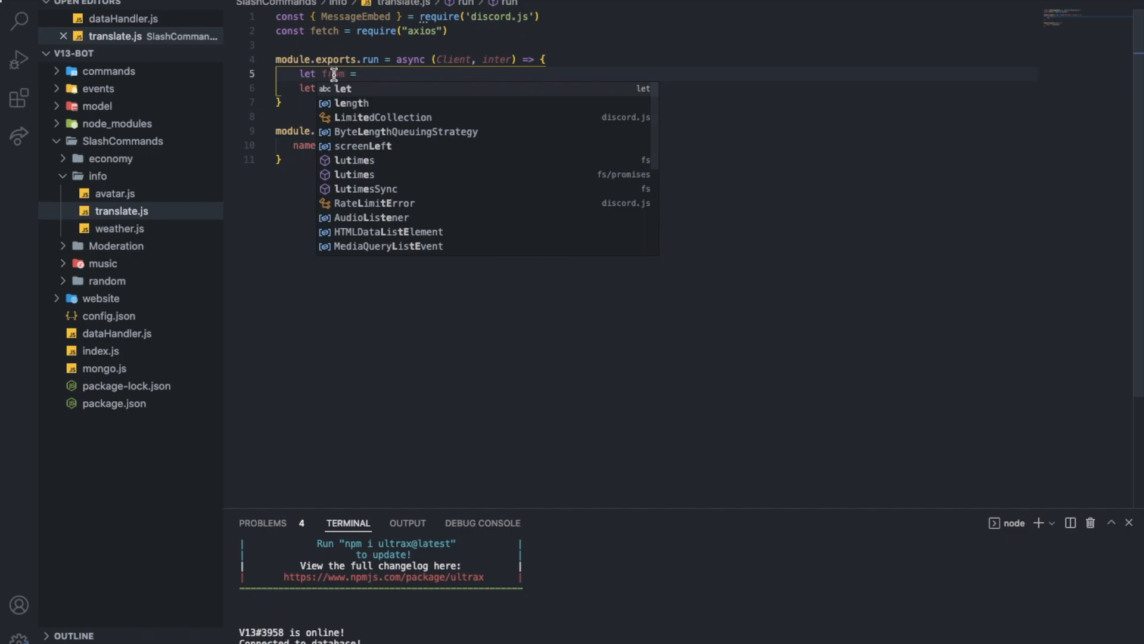
key("Escape")
left_click(324, 87)
type("to=")
key("Return")
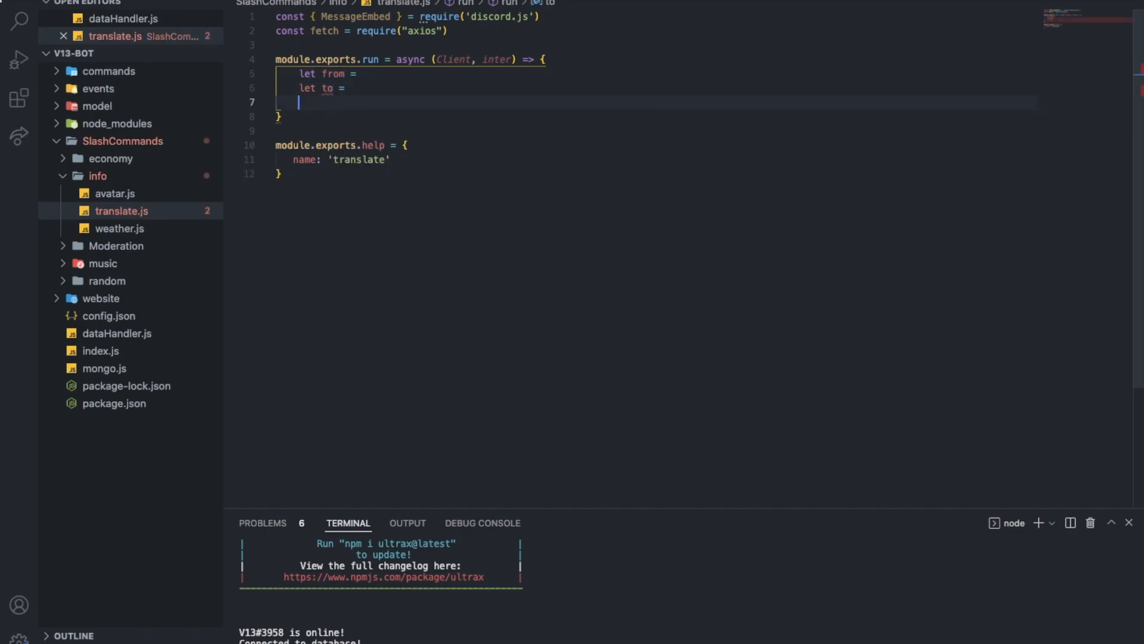
type("let query")
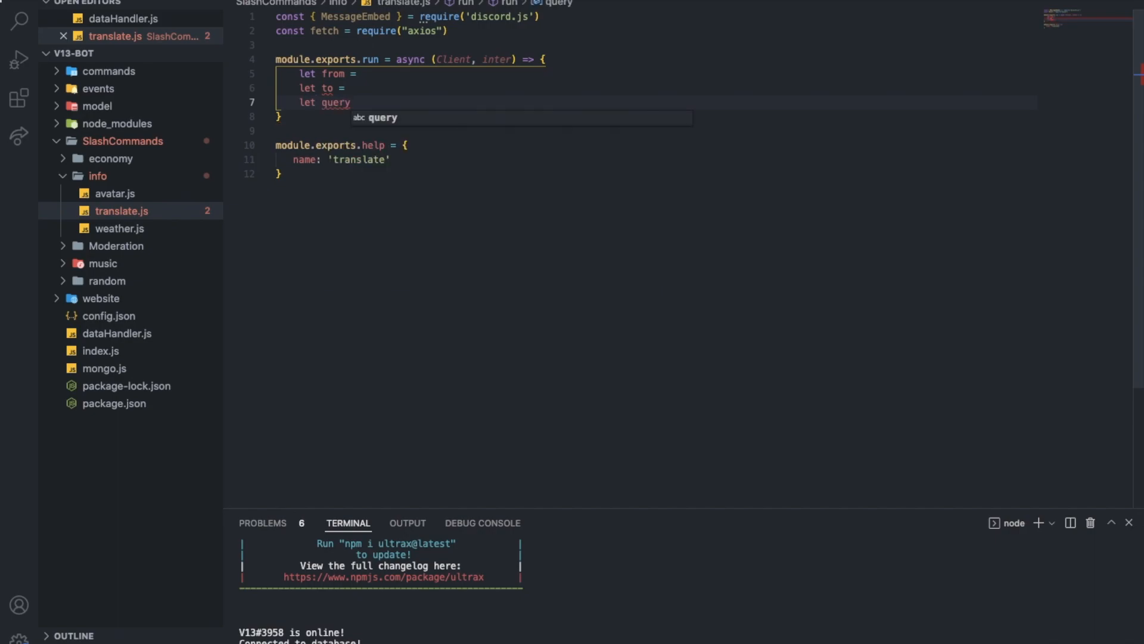
type("=")
key("BackSpace")
type("=")
Step: Assign inter.options.getString('from') to from and copy the expression onto the to and query lines
left_click(365, 74)
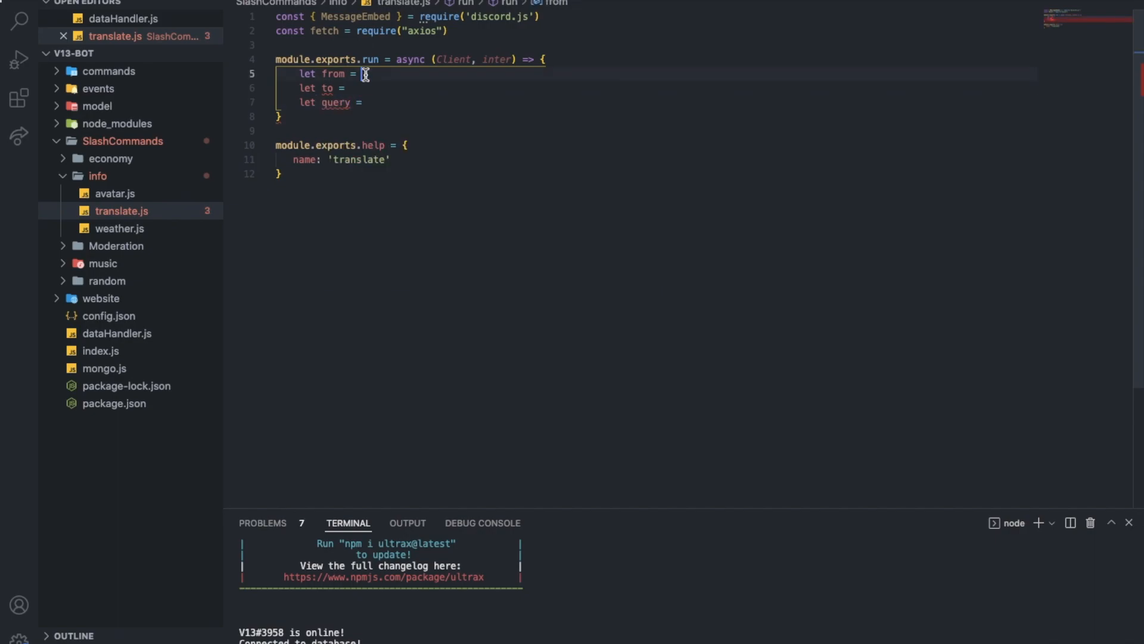
type("inter.")
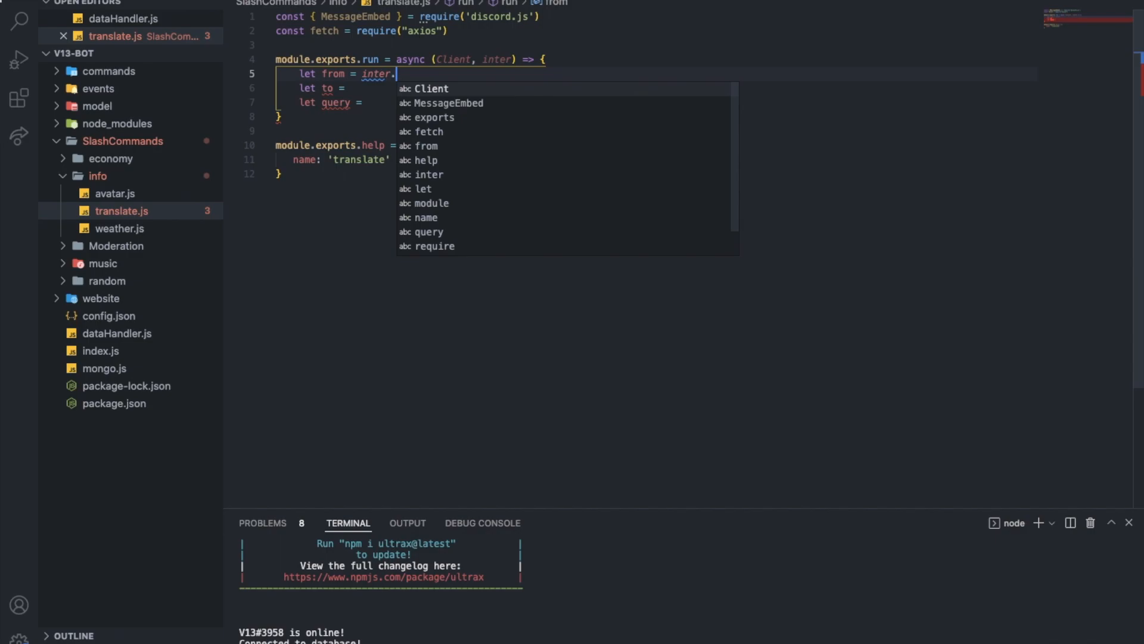
type("options.get")
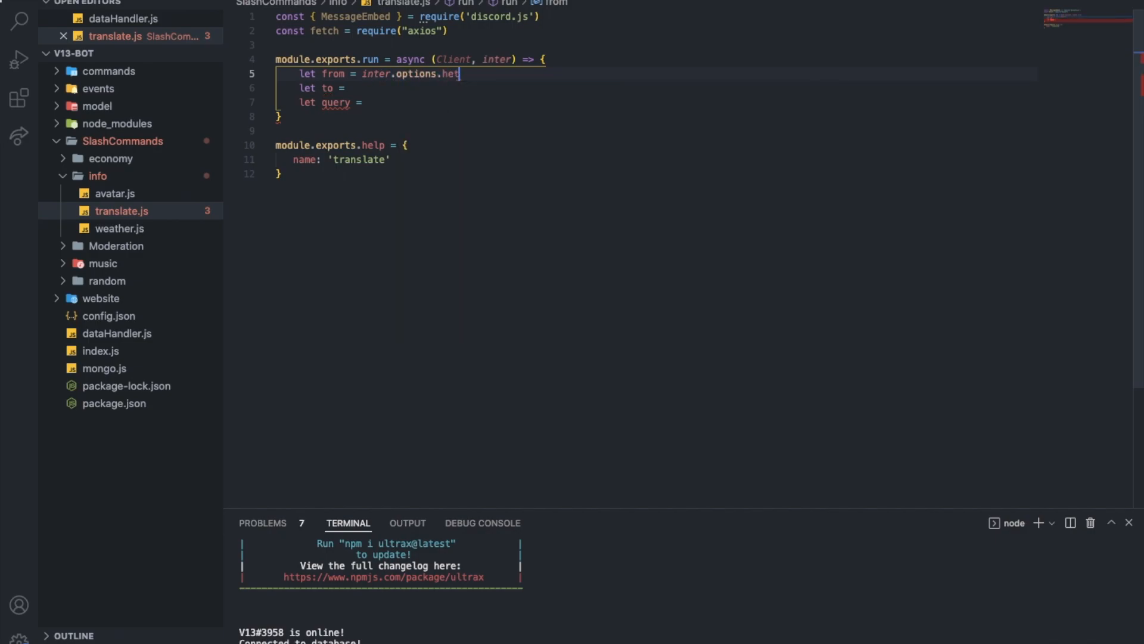
type("String")
type("('")
type("from")
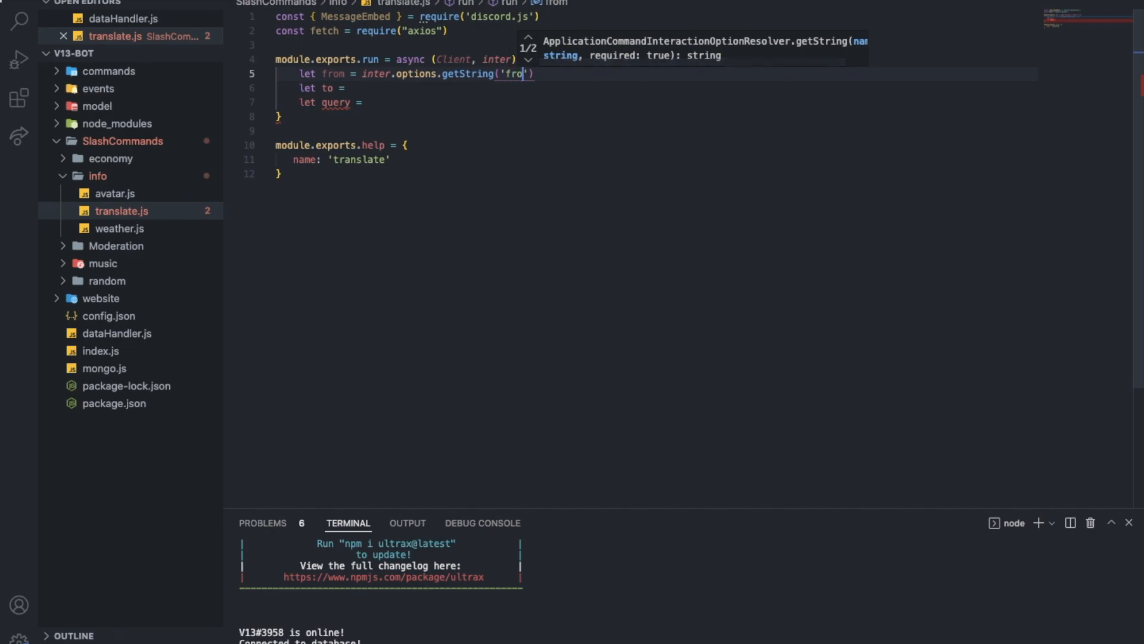
key("End")
type(";")
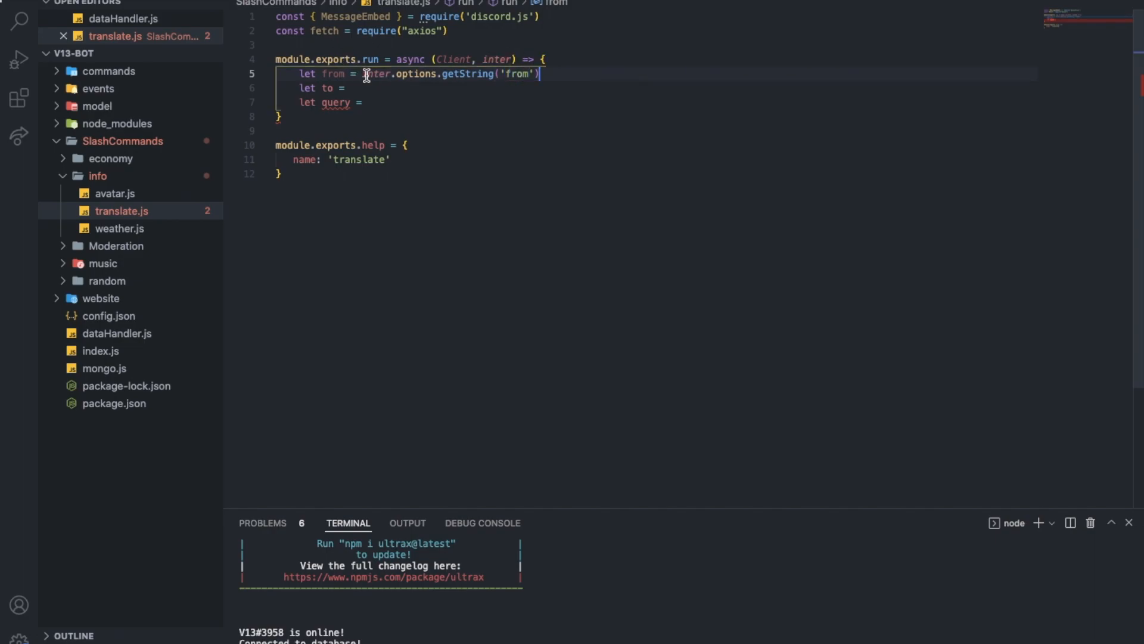
left_click_drag(361, 74, 545, 74)
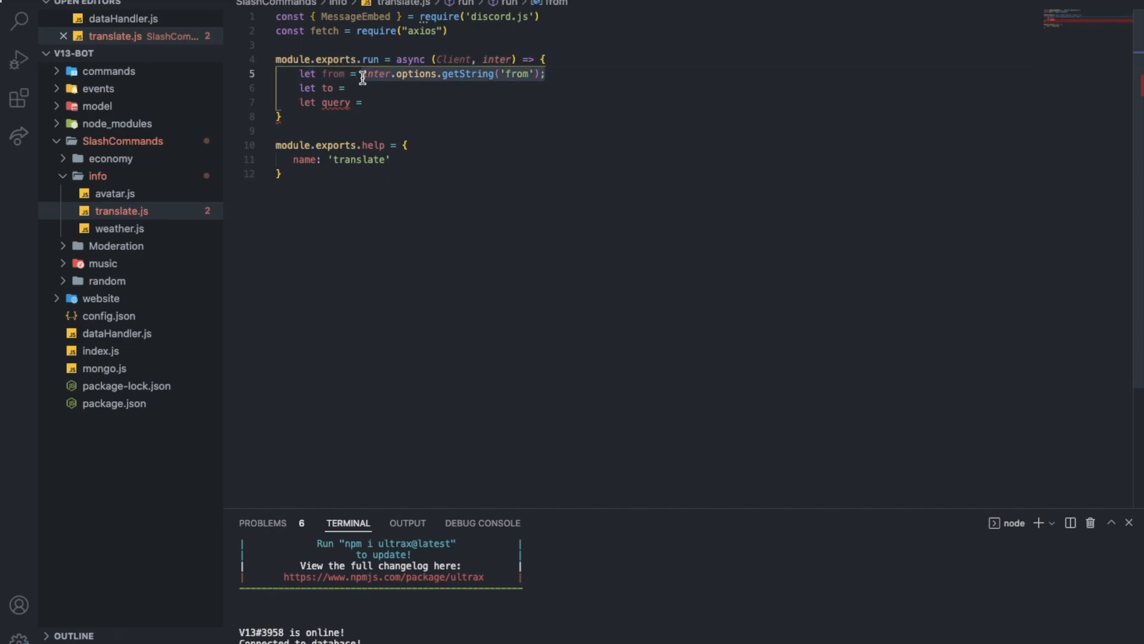
key("ctrl+c")
left_click(348, 88)
key("ctrl+v")
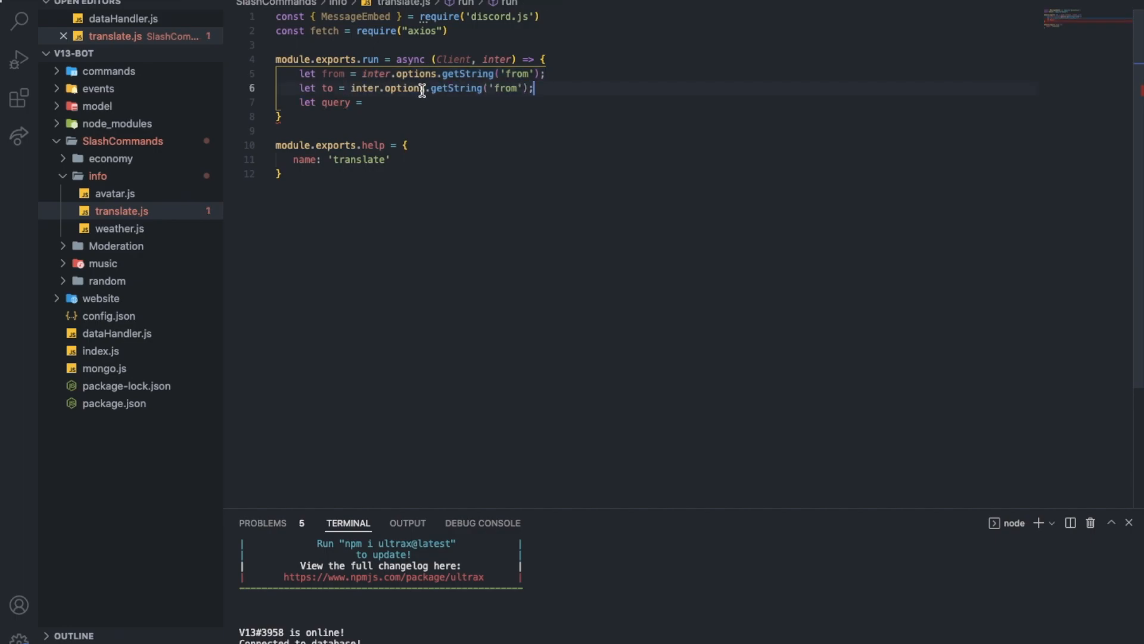
left_click(369, 103)
key("ctrl+v")
Step: Rename the copied option names to 'to' and 'query' and leave a blank line below
double_click(508, 88)
type("t")
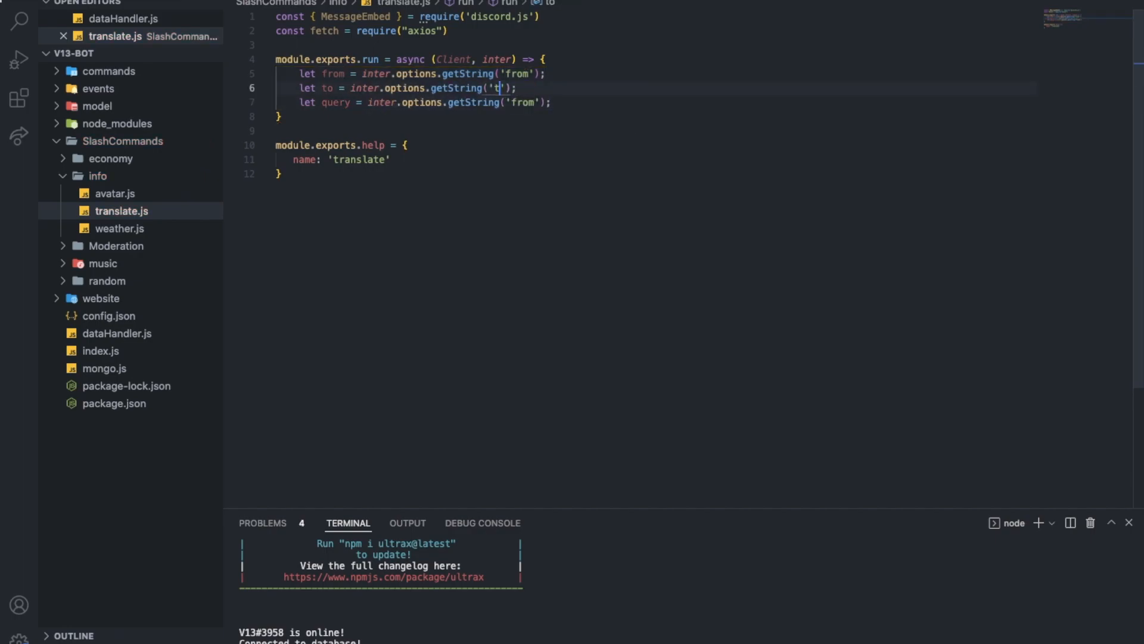
type("o")
double_click(519, 103)
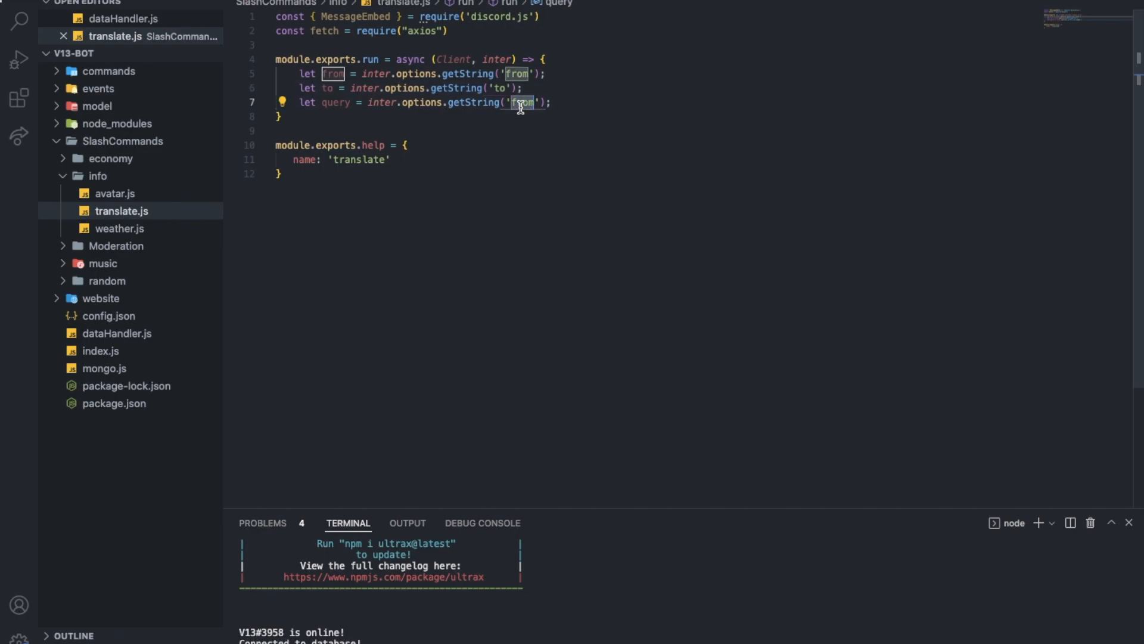
type("query")
left_click(569, 103)
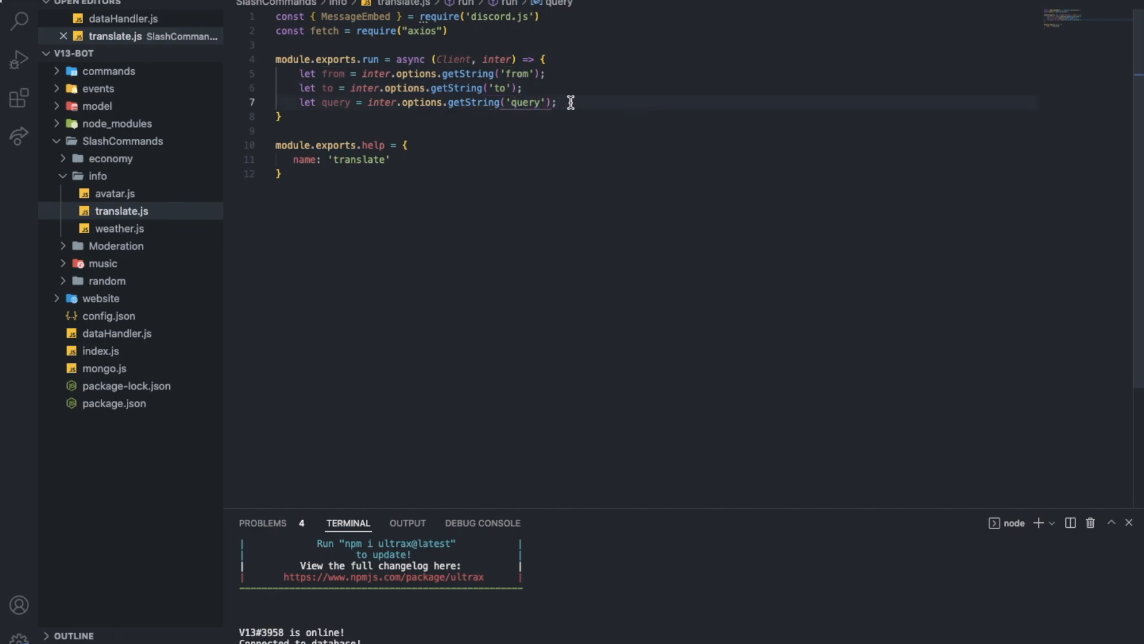
key("Return")
key("Return")
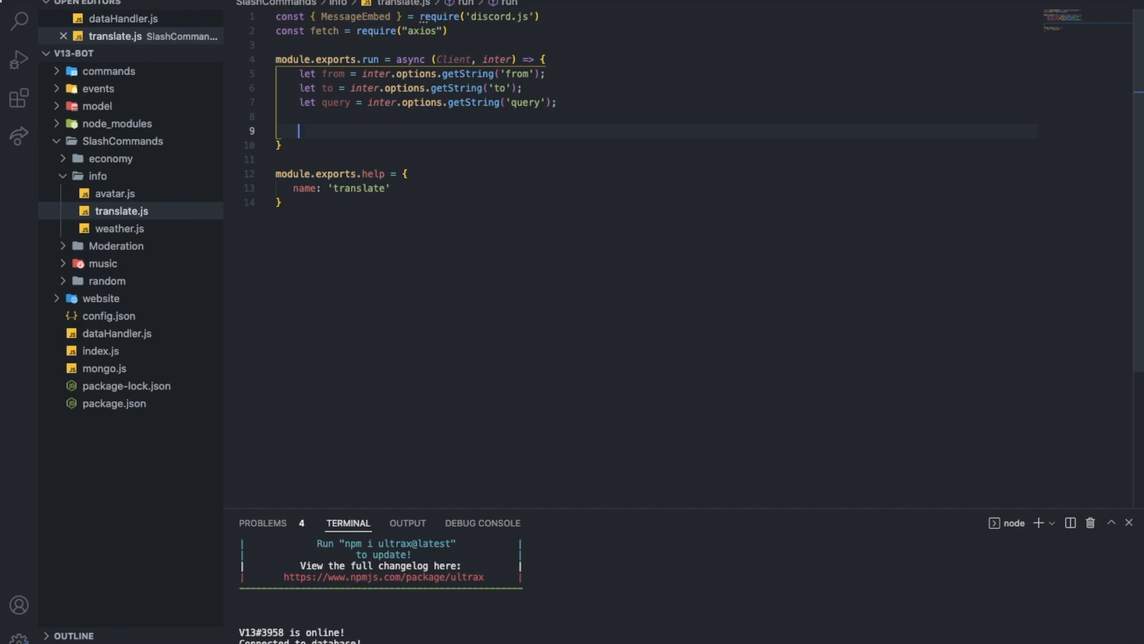
type("let res ")
type("awad")
Step: Write let res = await fetch() and confirm fetch is the imported axios library
key("BackSpace")
type("it fetch")
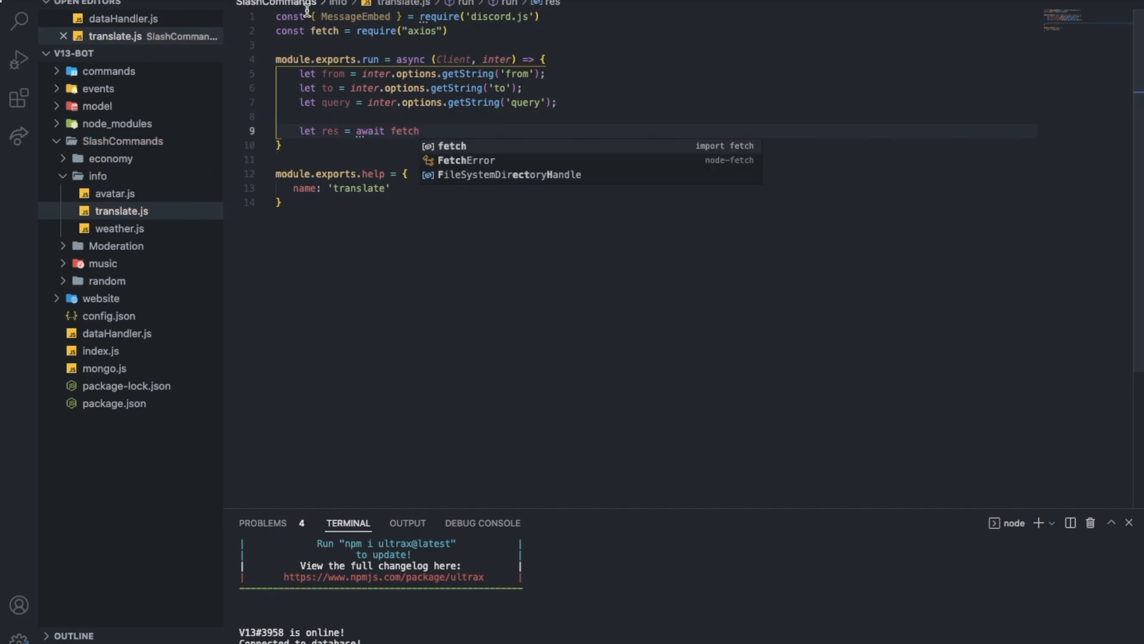
left_click(328, 30)
left_click(428, 31)
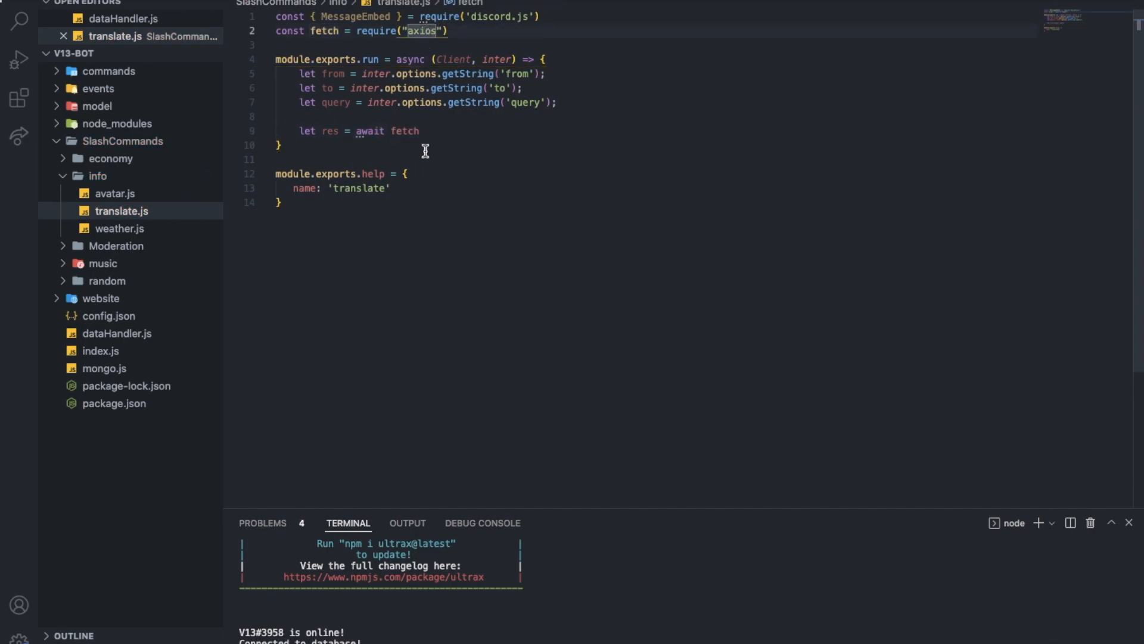
left_click(423, 131)
type("(")
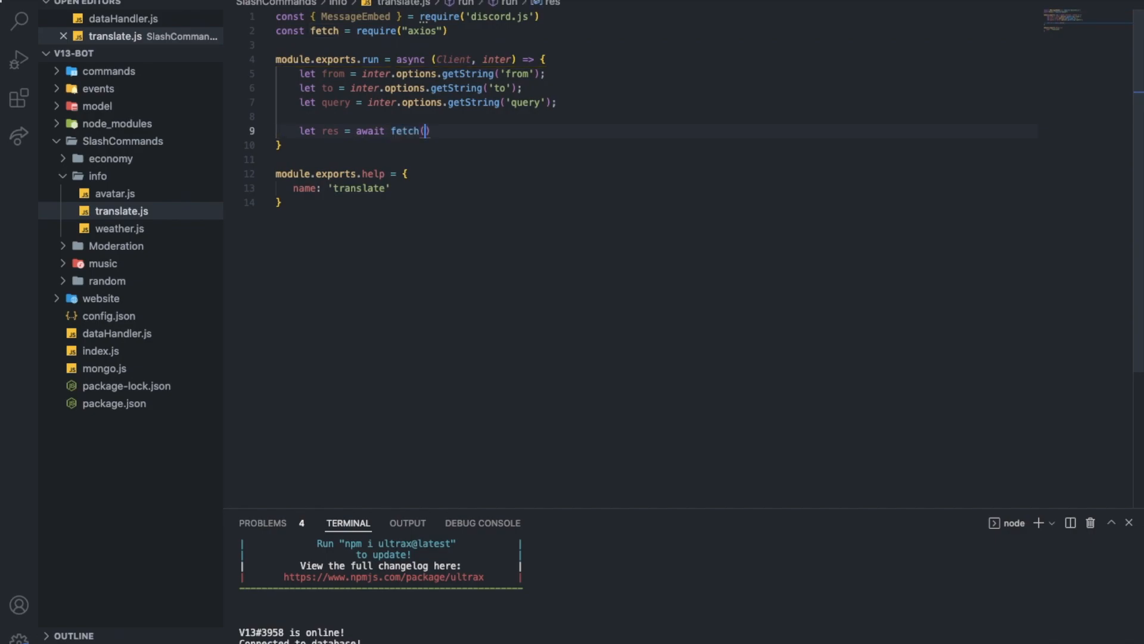
Step: Paste the UltraX API base URL from the docs inside fetch() as a backtick template string
key("alt+Tab")
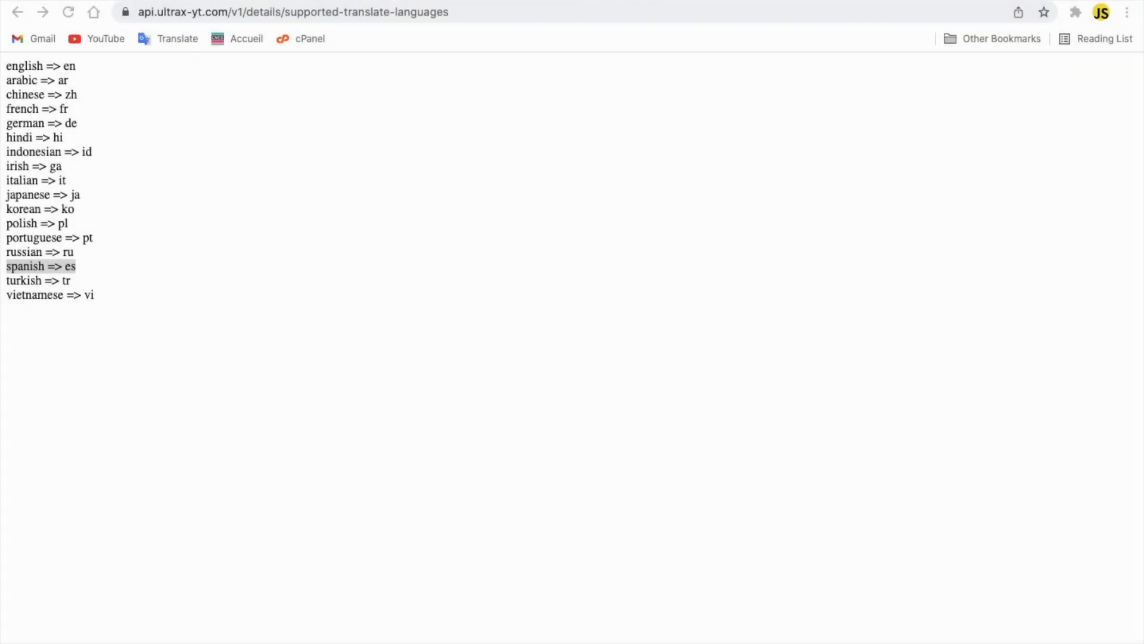
key("ctrl+Tab")
scroll(349, 204, "up", 10)
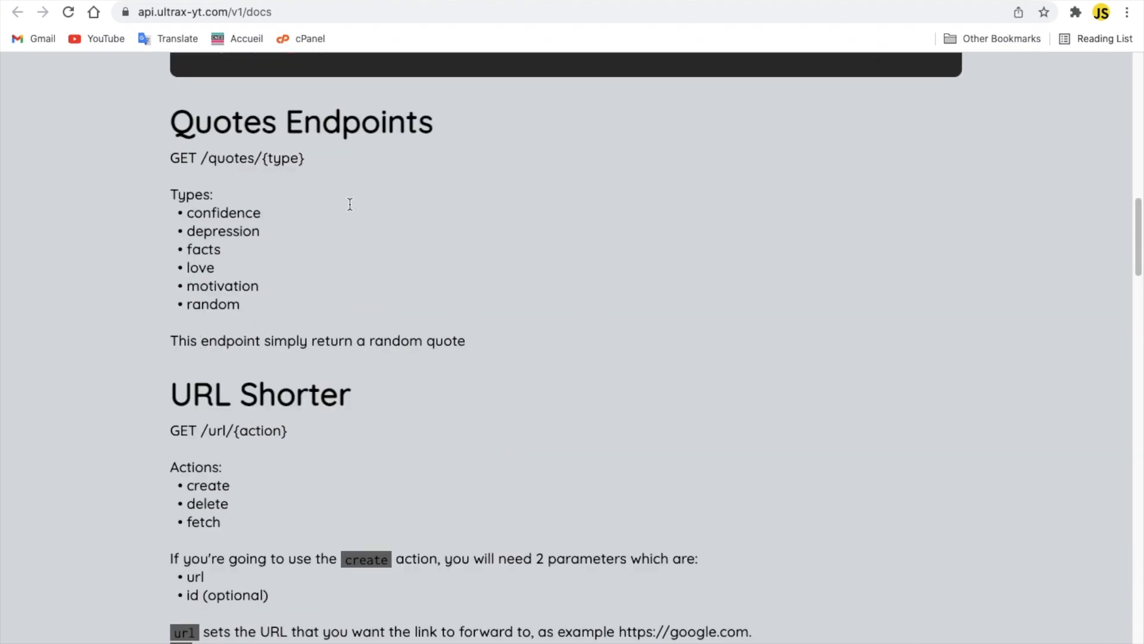
scroll(349, 204, "up", 10)
scroll(338, 229, "down", 2)
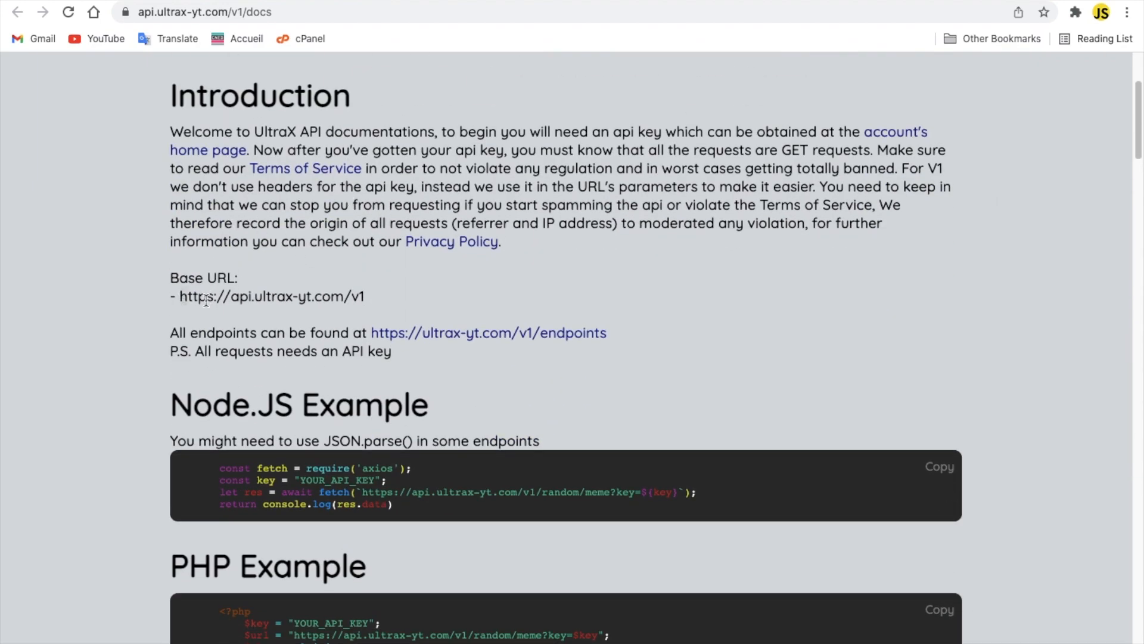
key("alt+Tab")
key("ctrl+v")
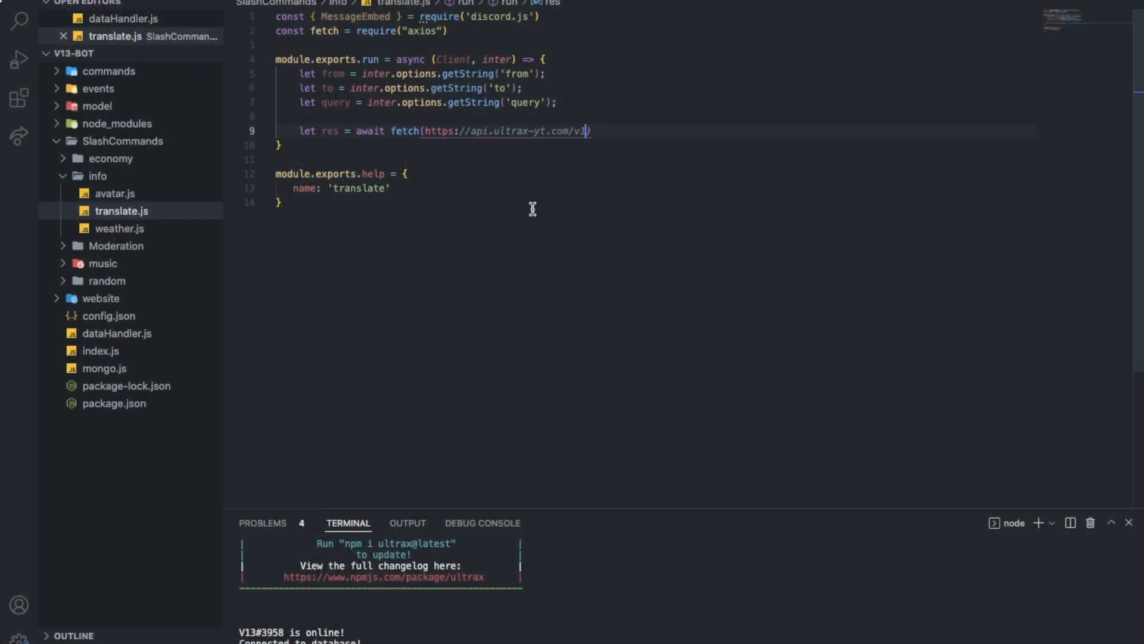
key("ctrl+z")
type("\"")
key("ctrl+v")
key("ctrl+z")
key("BackSpace")
type("`")
key("ctrl+v")
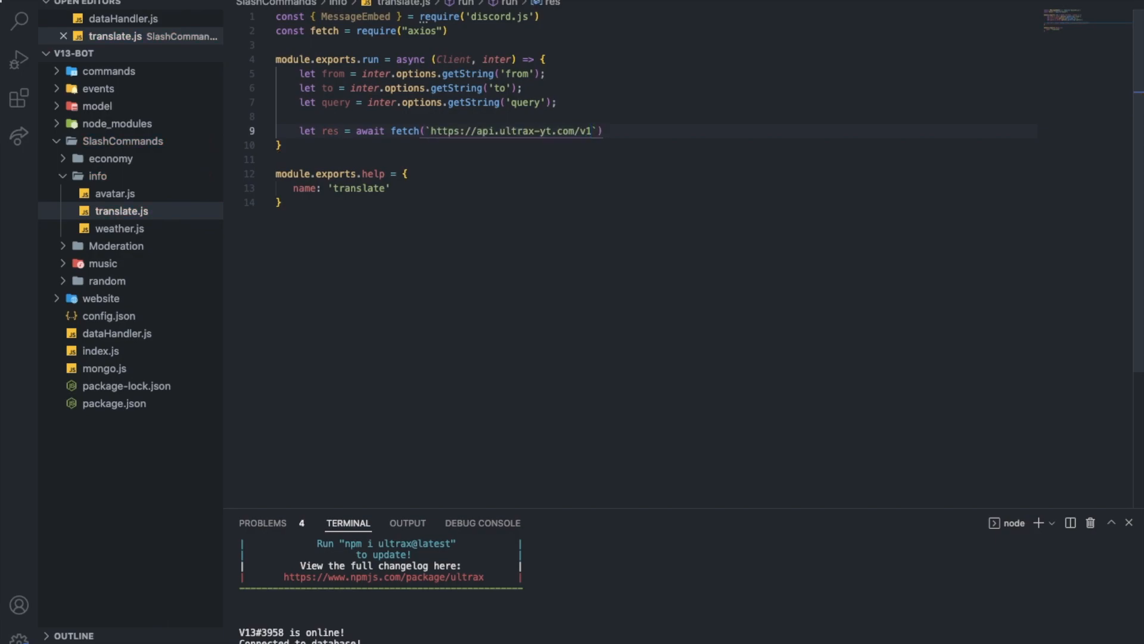
Step: Append /translate after v1 in the URL and begin its query string, checking the docs' parameters
key("alt+Tab")
scroll(435, 471, "down", 10)
scroll(435, 472, "down", 10)
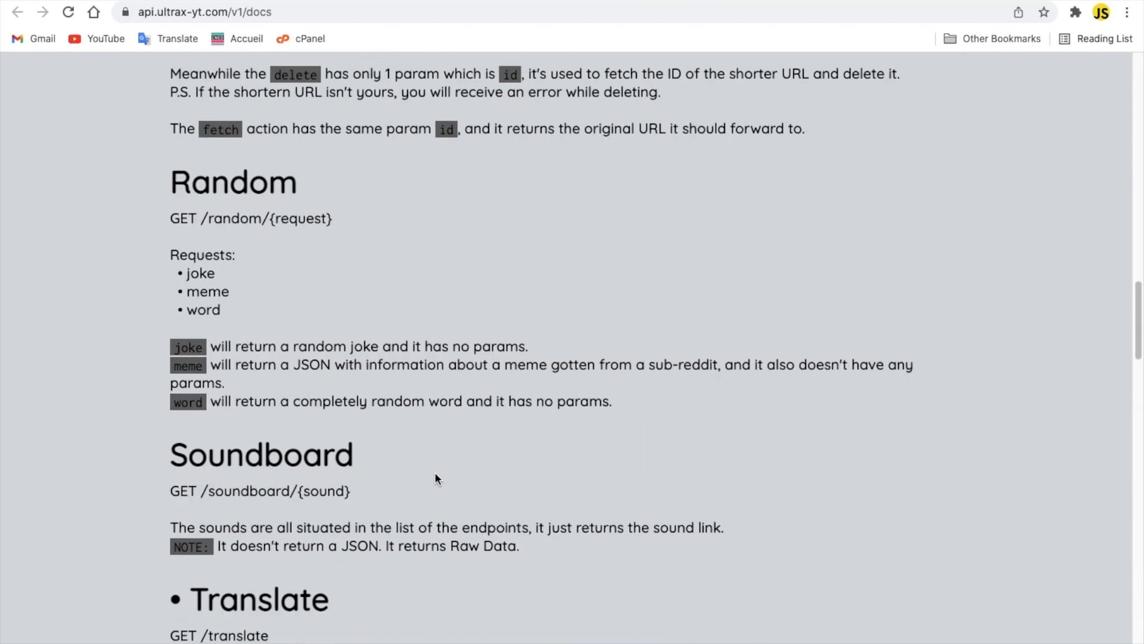
scroll(435, 472, "down", 3)
scroll(435, 471, "down", 3)
scroll(435, 471, "down", 2)
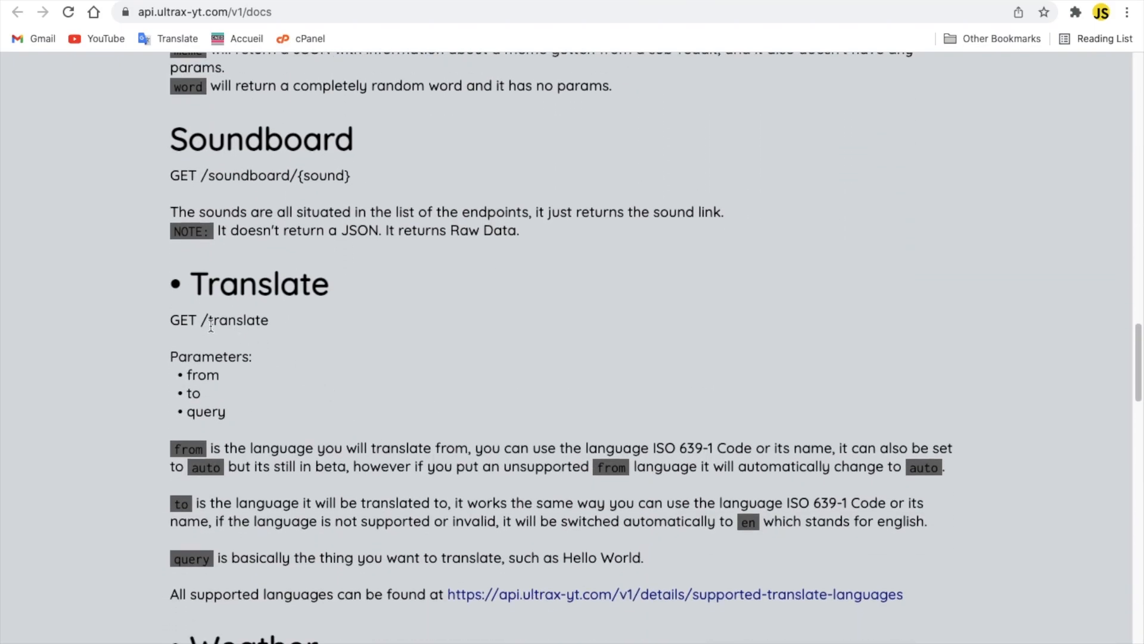
key("alt+Tab")
left_click(601, 134)
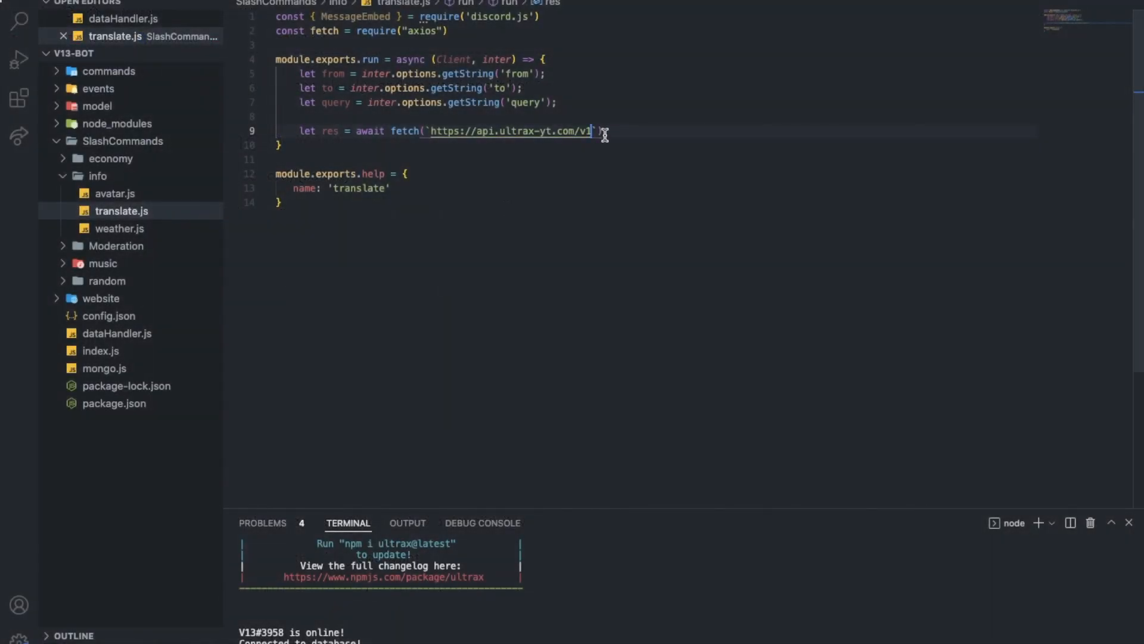
type("/translate")
key("alt+Tab")
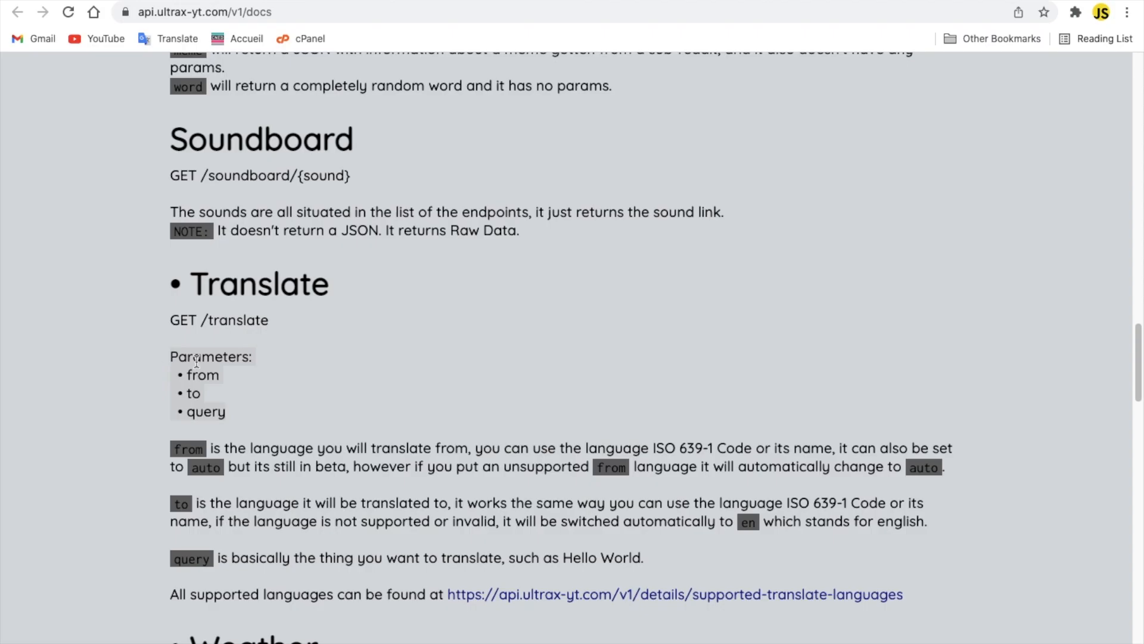
key("alt+Tab")
type("?")
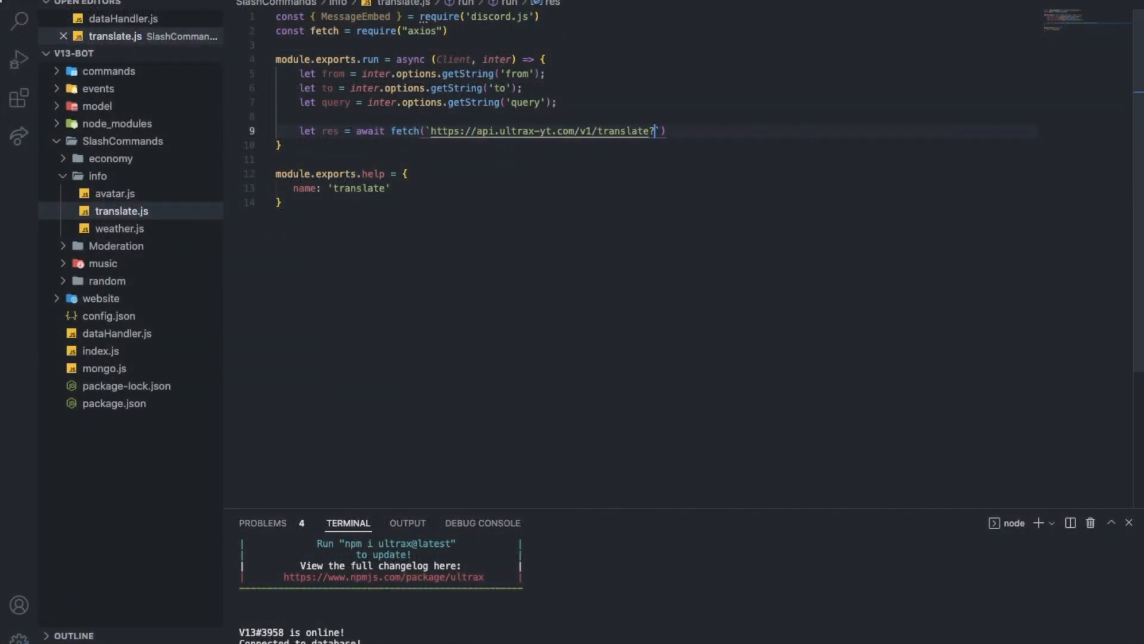
Step: Fill the URL query string with from=${from}, &to=${to}, &query=${query} and &key=${key}
key("alt+Tab")
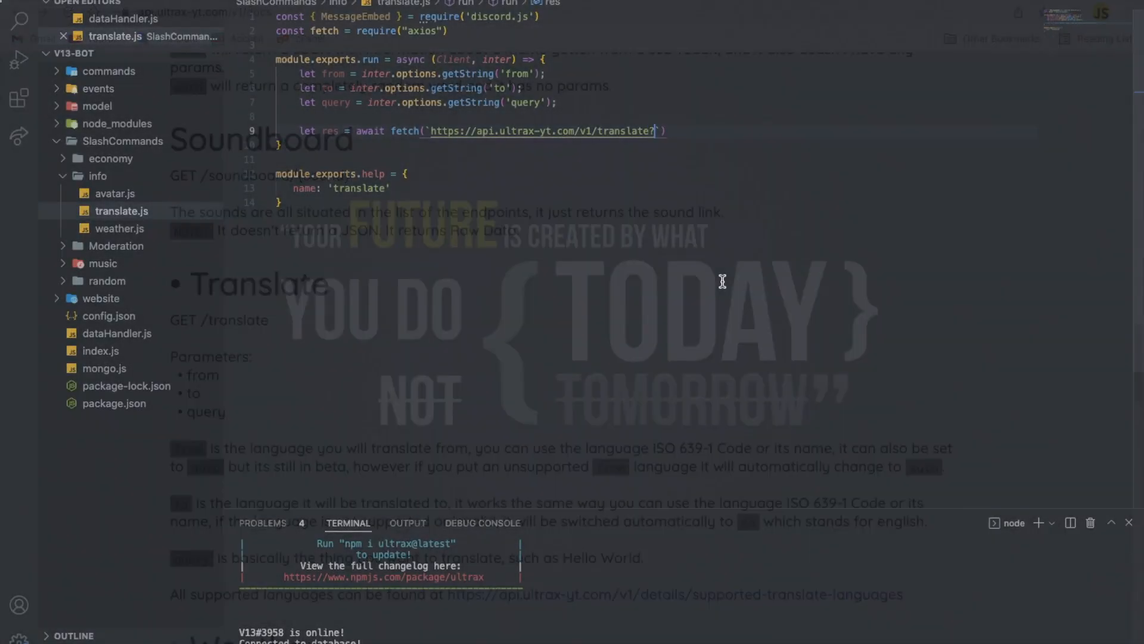
key("alt+Tab")
type("from")
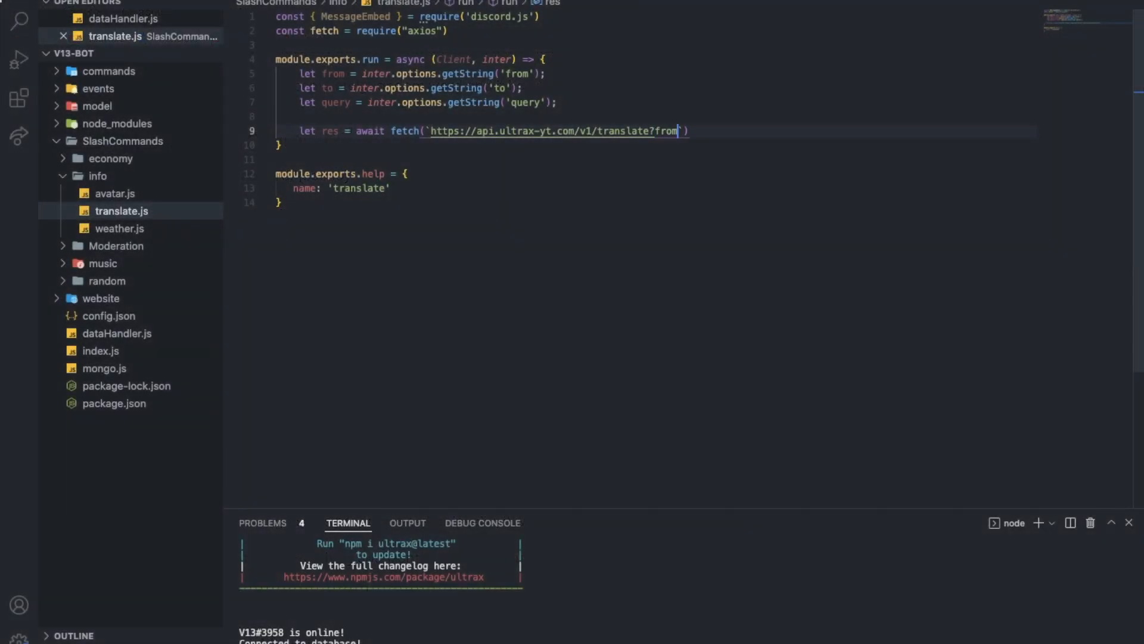
type("=")
type("$from")
key("BackSpace")
key("BackSpace")
key("BackSpace")
type("{from}")
type("&")
type("to=$")
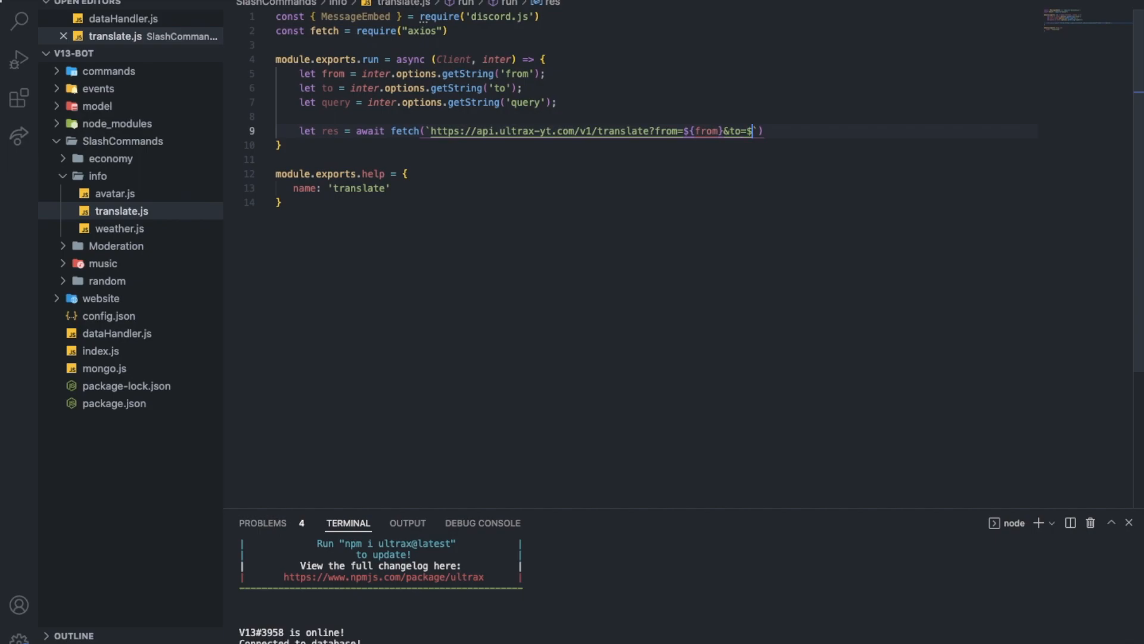
type("{to}&")
type("query=")
type("${")
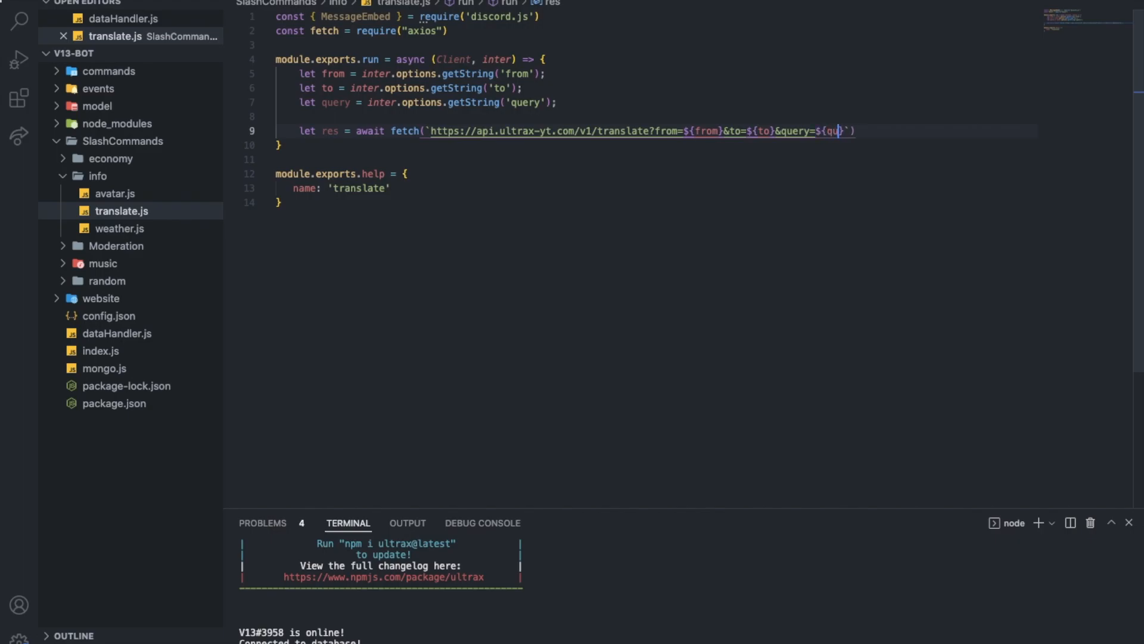
type("query")
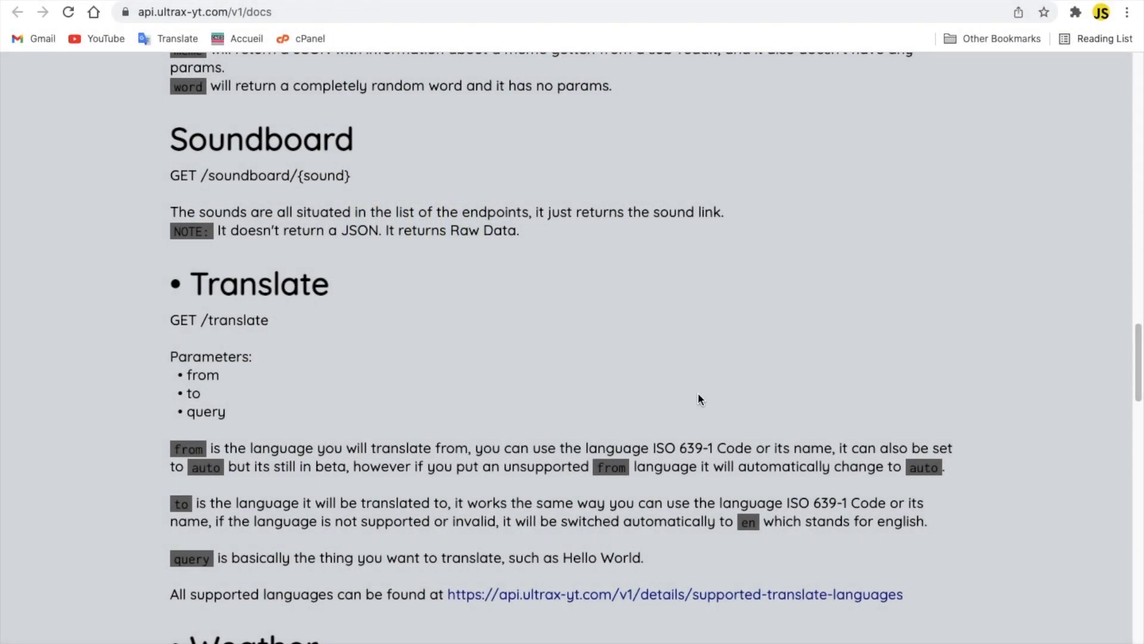
scroll(699, 393, "up", 15)
scroll(698, 393, "down", 1)
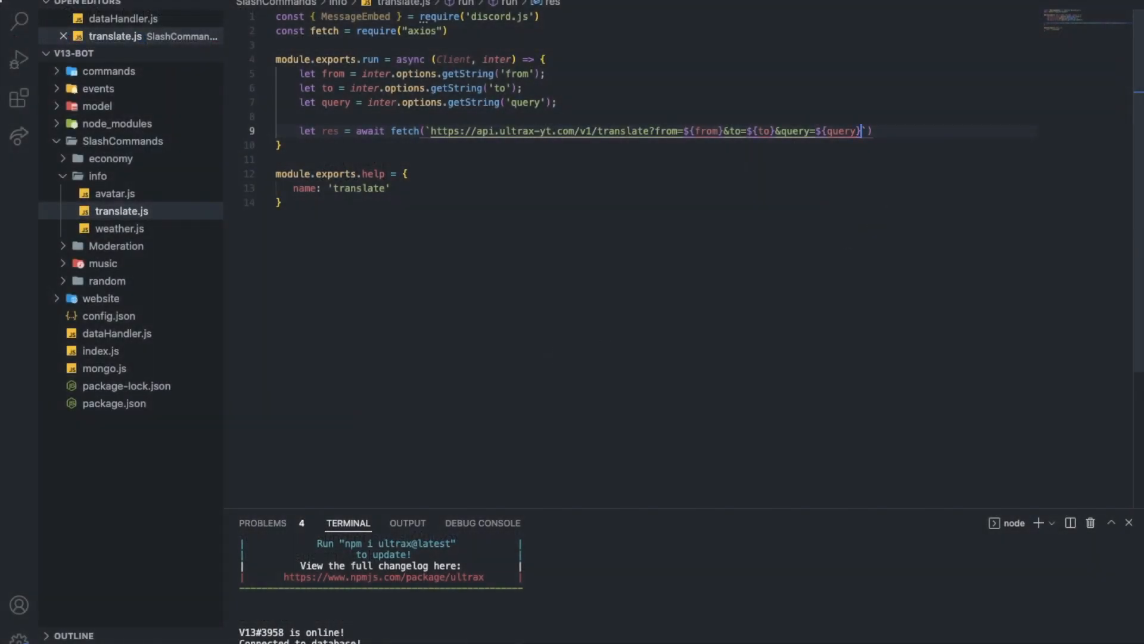
type("&")
type("key=")
type("${key")
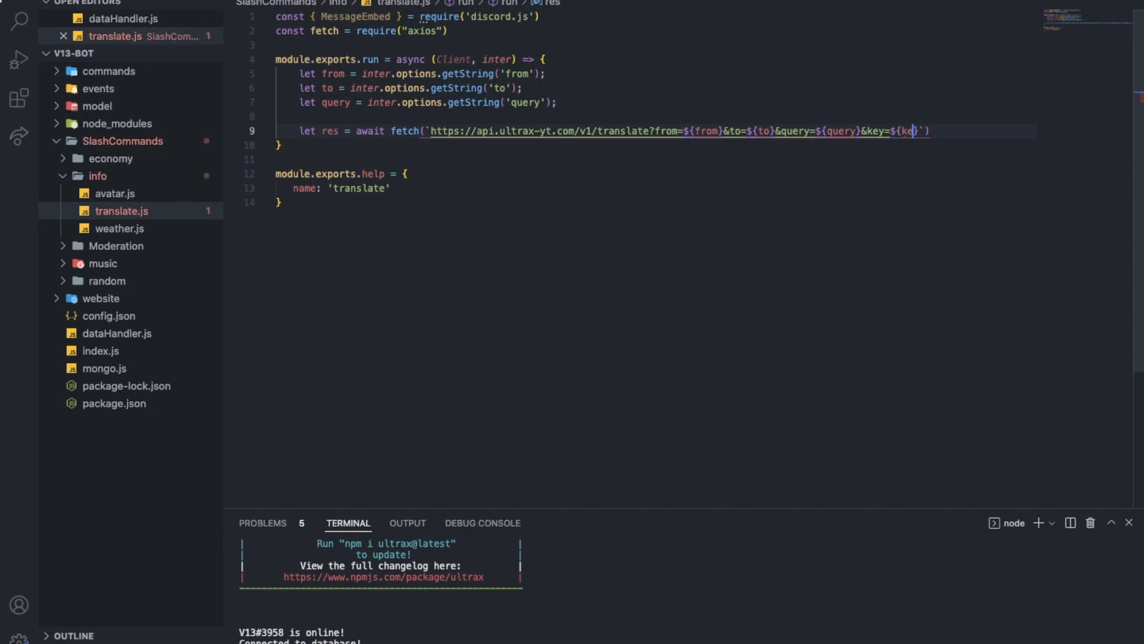
Step: Insert let key = 'subscribe'; above the fetch call, retyping the misspelled subscirbe
left_click(579, 103)
key("Return")
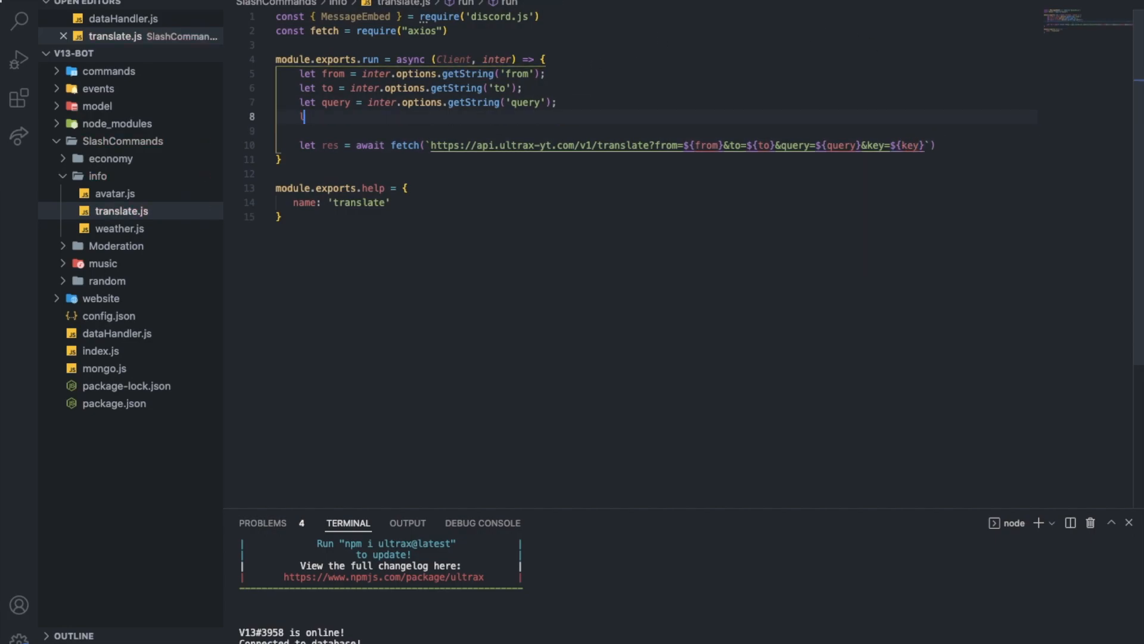
type("et key =")
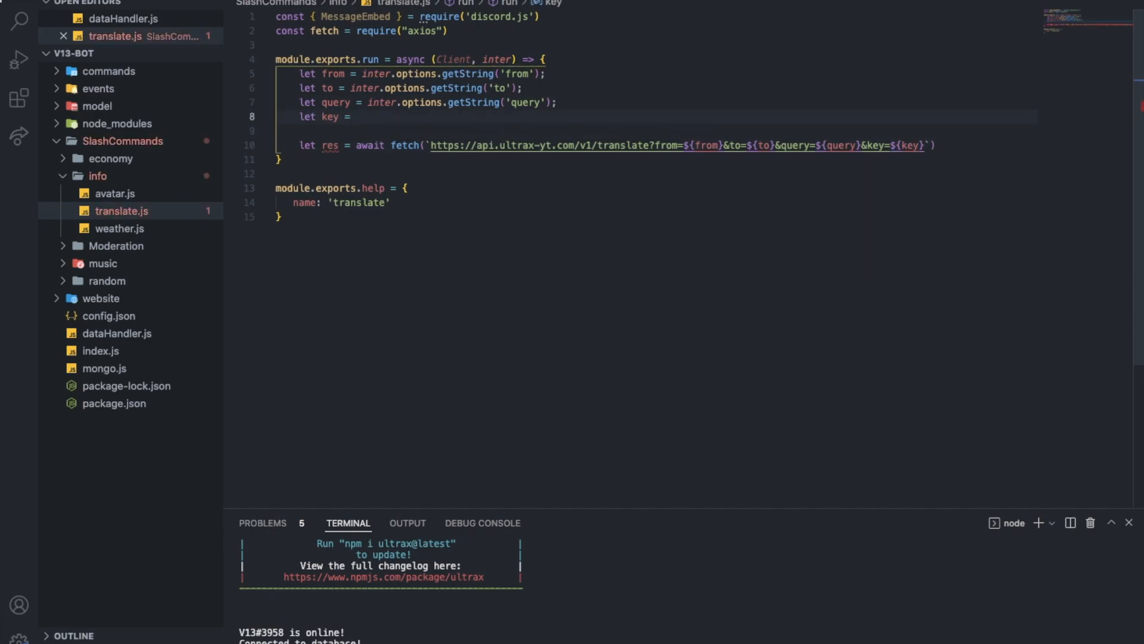
type("'subscr")
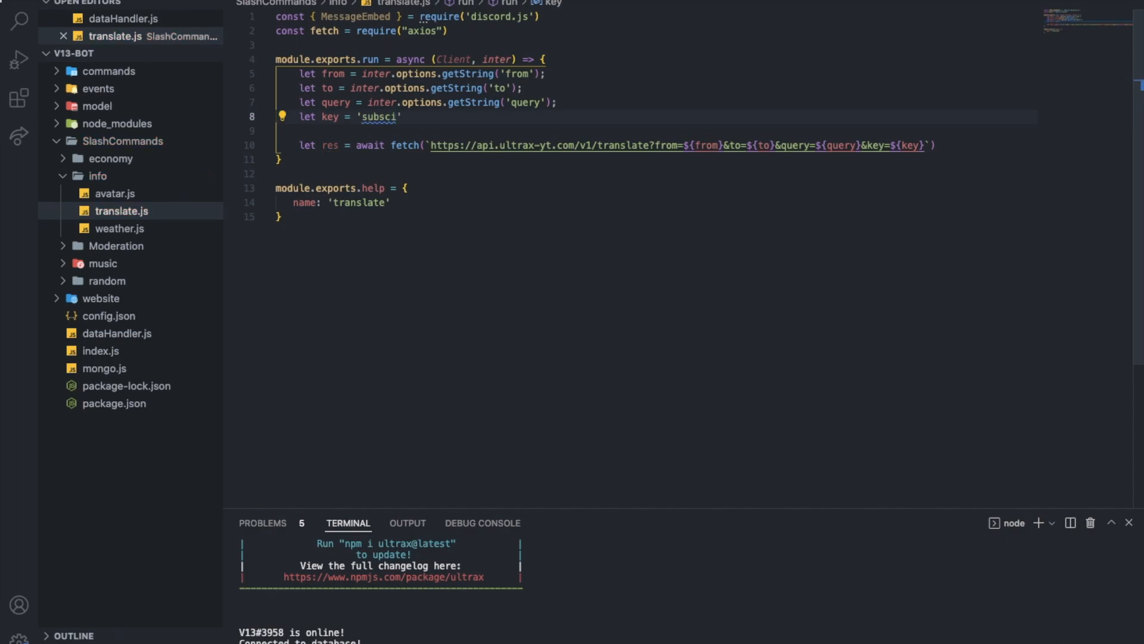
key("BackSpace")
key("BackSpace")
type("c")
type("irbe")
double_click(384, 116)
type("subsc")
type("ribe'")
type(";")
Step: End the fetch line with a semicolon, then write and discard res.data on the next line
left_click(974, 146)
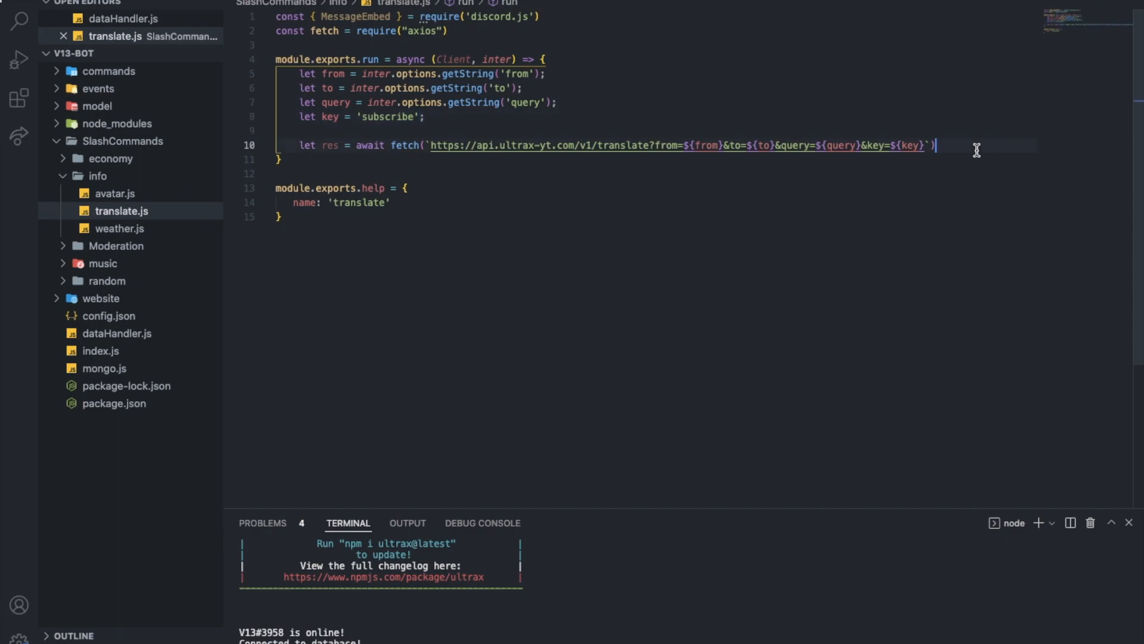
type(";")
key("Return")
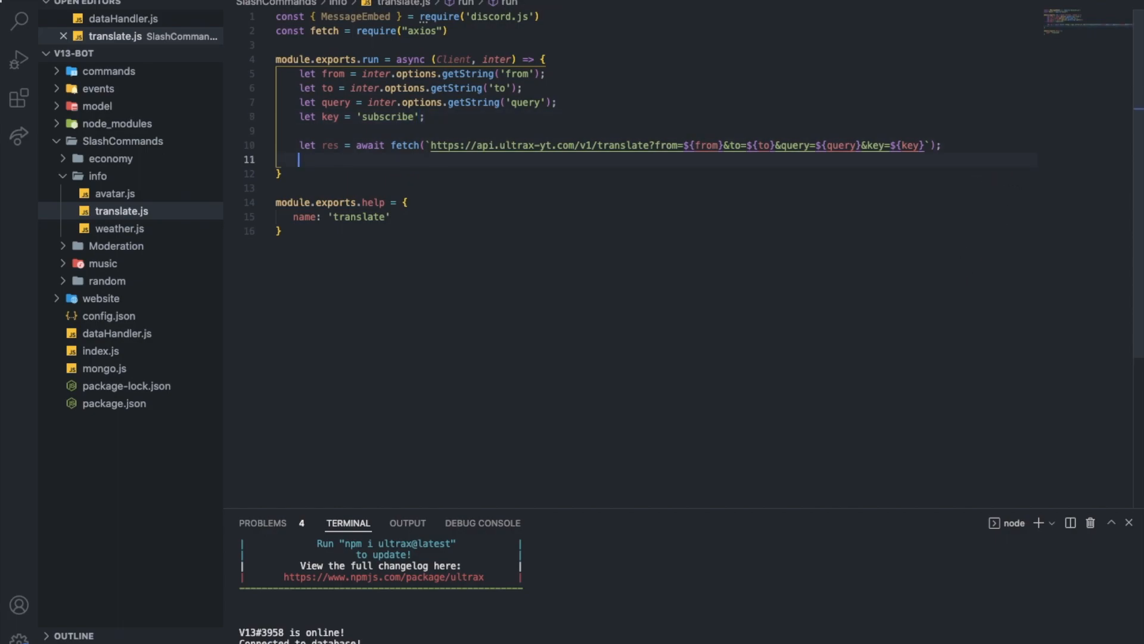
type("res.")
type("data")
key("shift+Home")
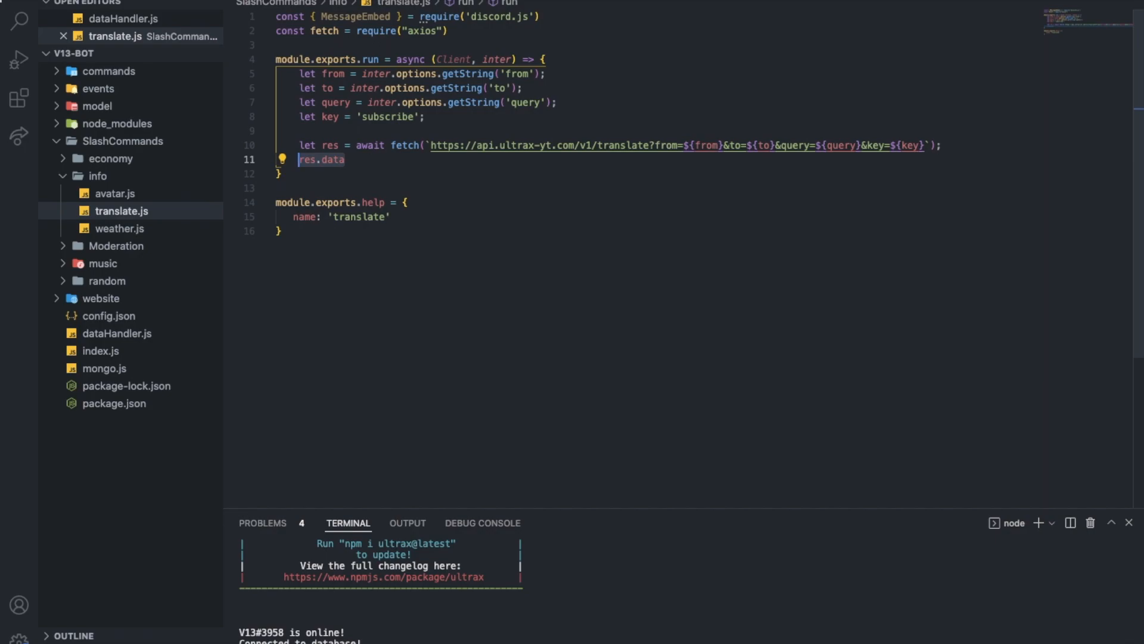
key("BackSpace")
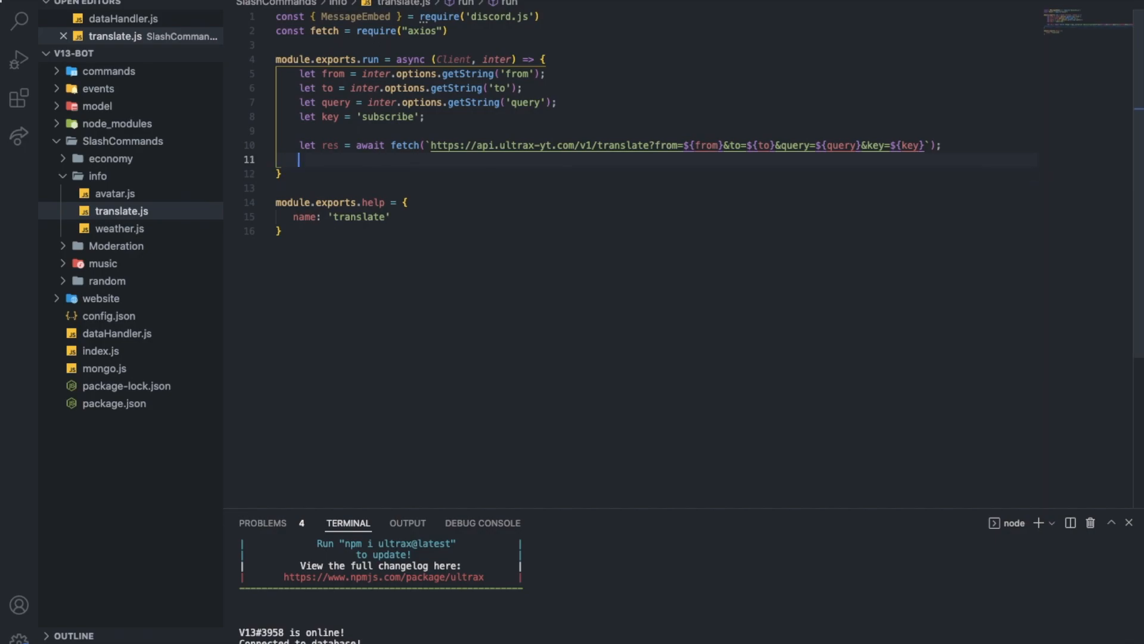
key("Return")
type("l")
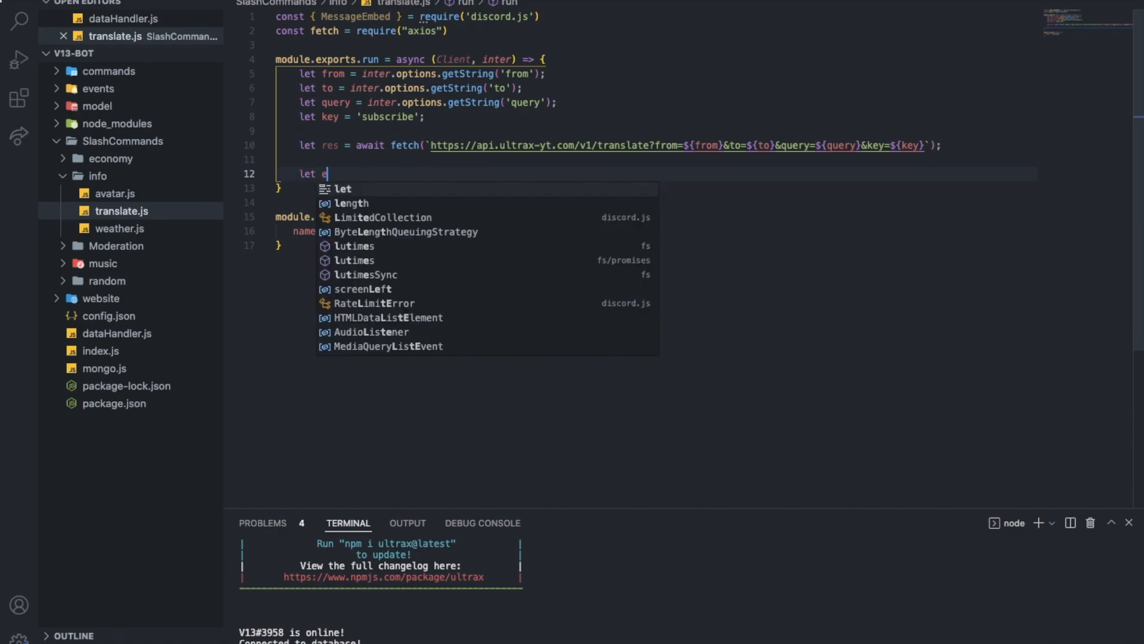
type("et embed = new ")
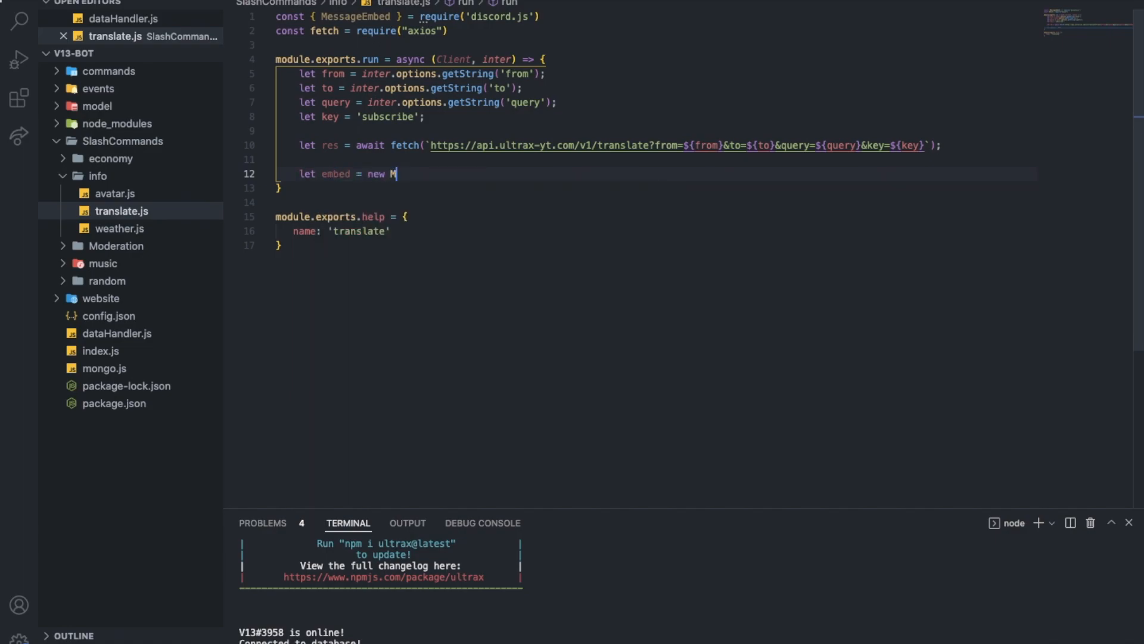
type("MessageEmbed()")
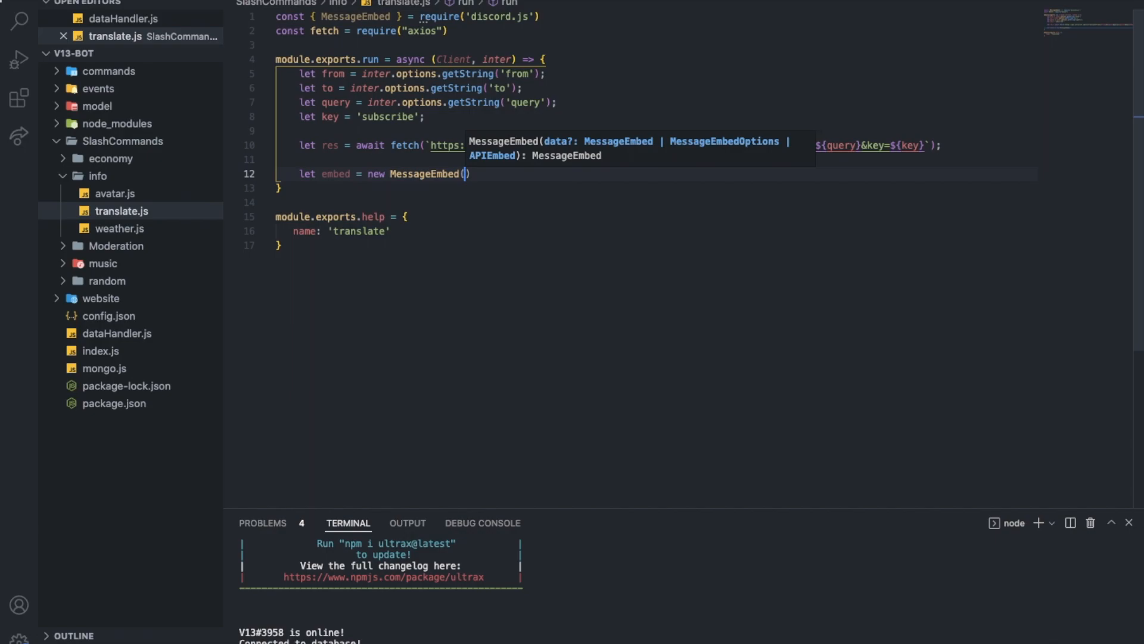
Step: Chain .setColor("RANDOM") and .setDescription(`${res.data.translation}`) onto new MessageEmbed()
key("Return")
type(".setTitl")
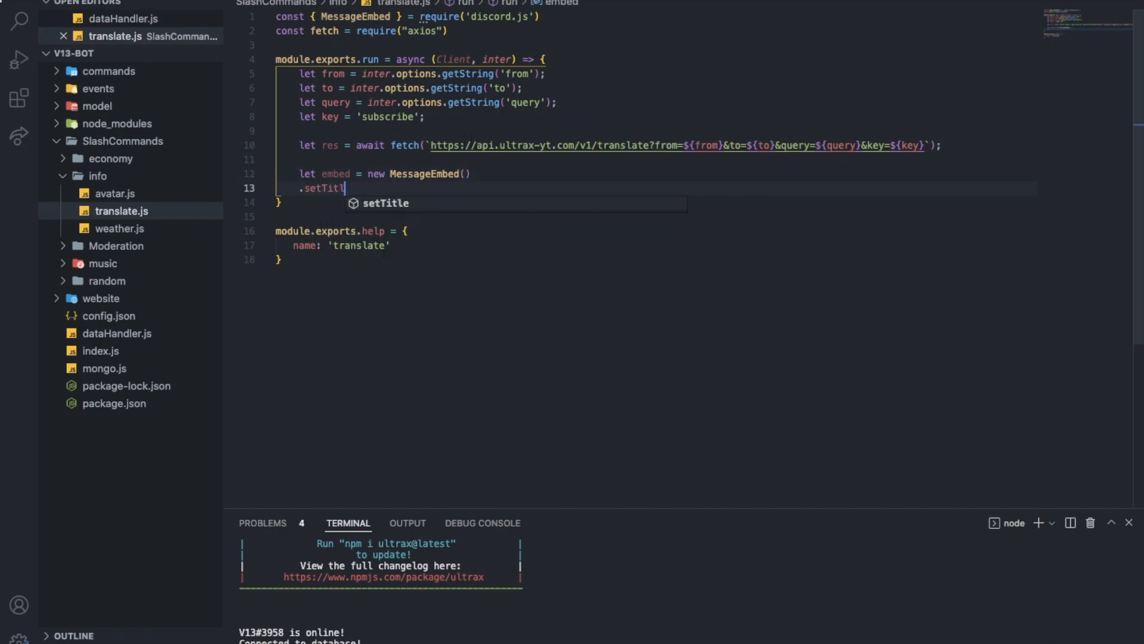
key("BackSpace")
key("BackSpace")
key("BackSpace")
type("Col")
type("or(")
type("(\"")
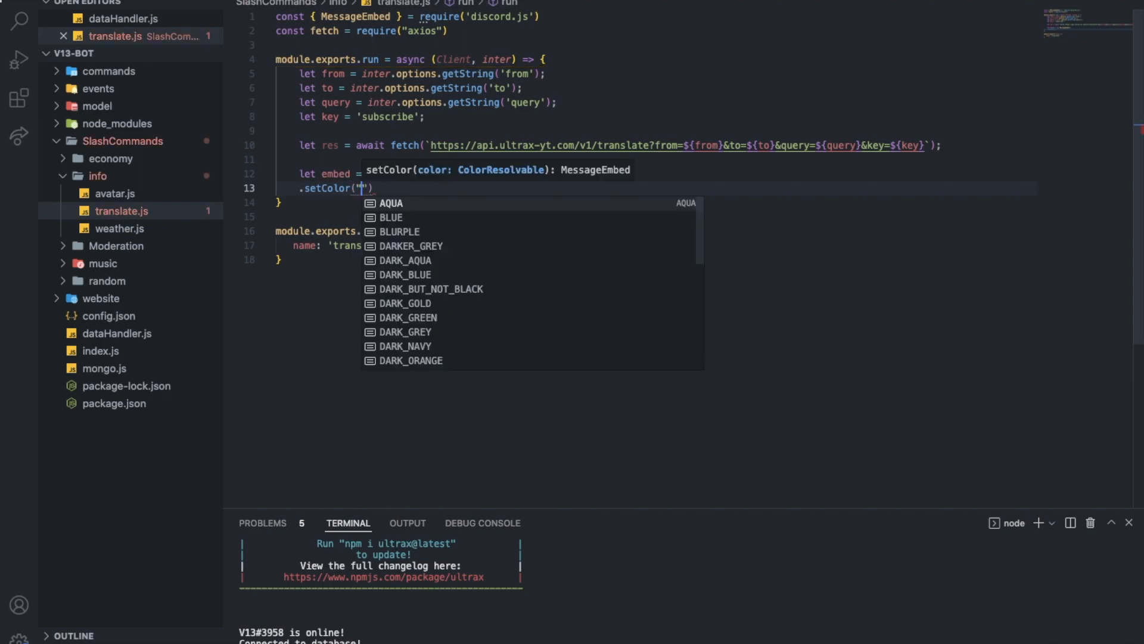
type("RANDOM")
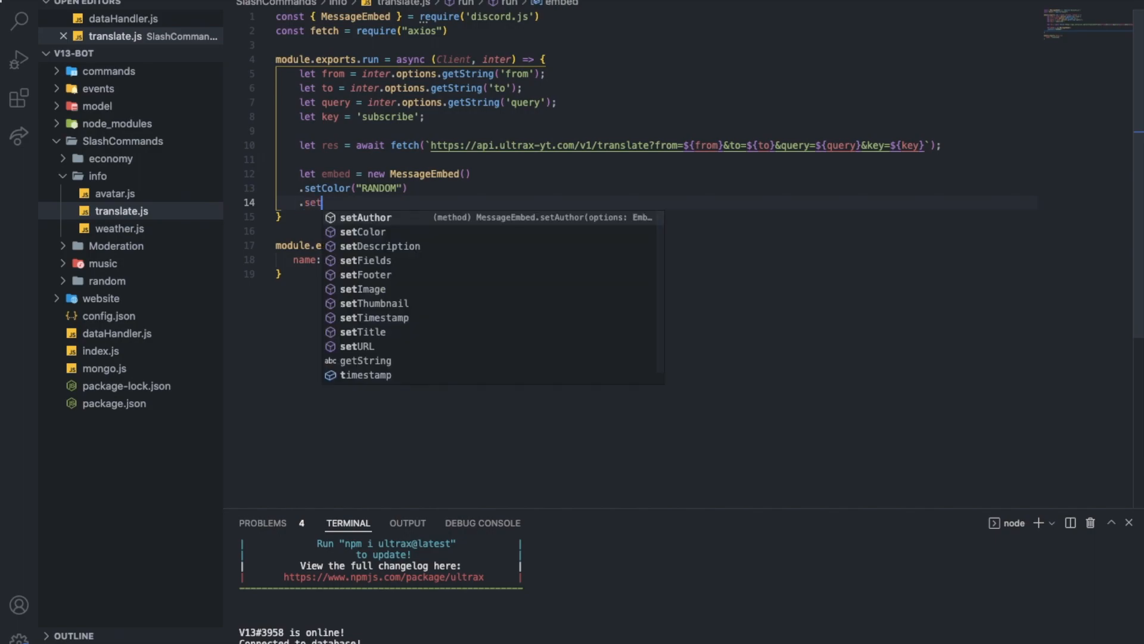
key("Down")
key("Down")
key("Return")
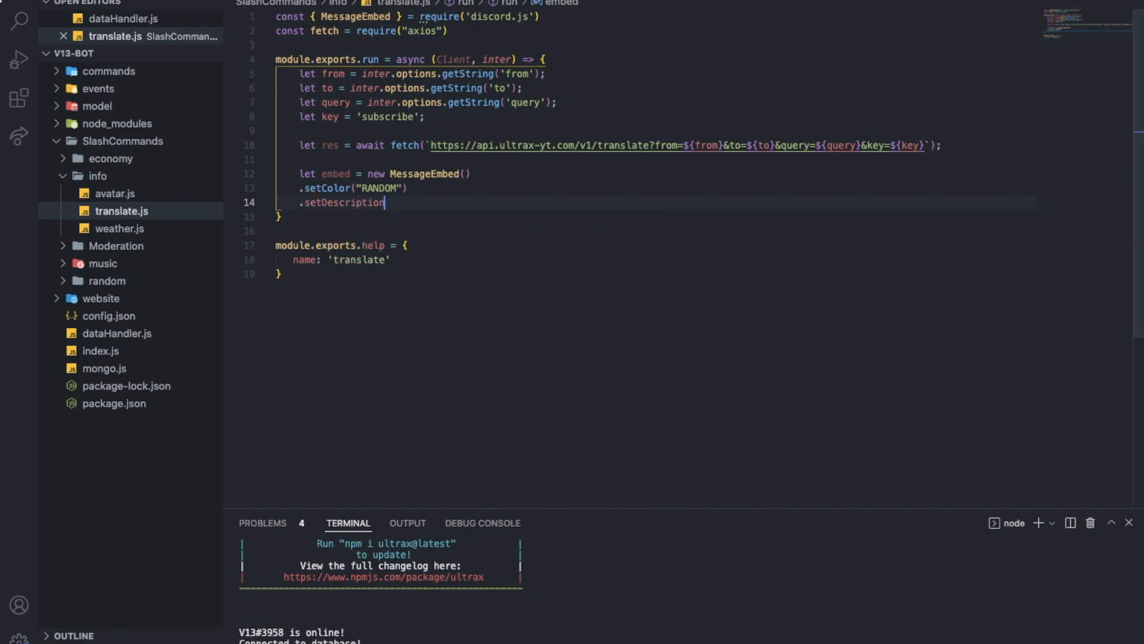
type("(\"")
key("BackSpace")
type("`")
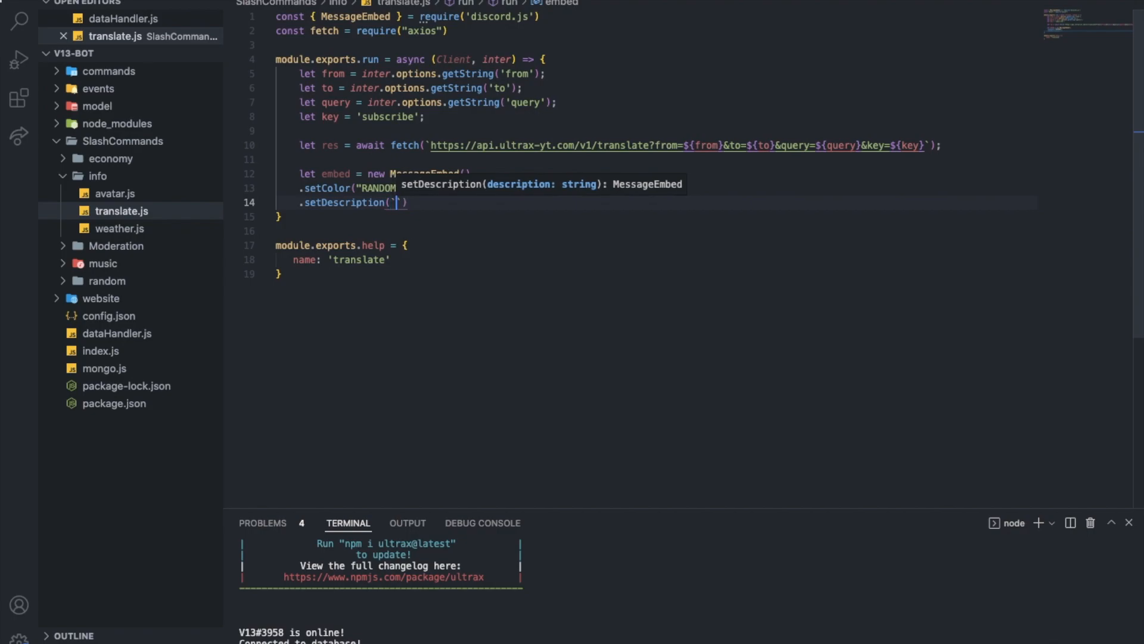
type("Translated")
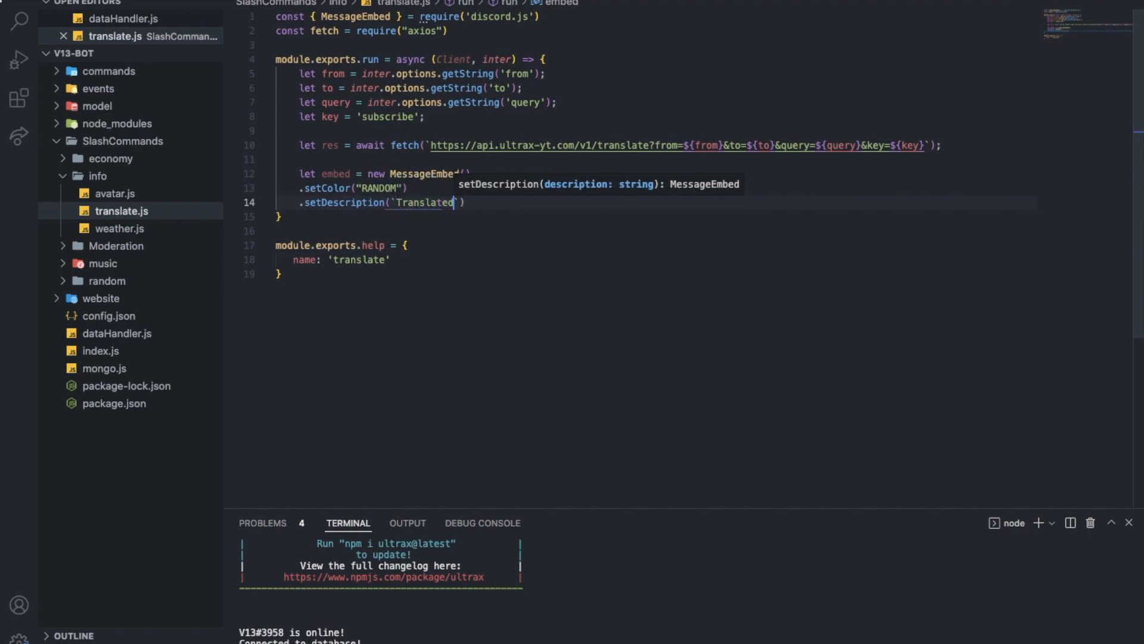
key("BackSpace")
Step: Insert .setTitle("Translation") between the colour and description lines
left_click(299, 202)
key("Return")
key("Up")
type(".setTi")
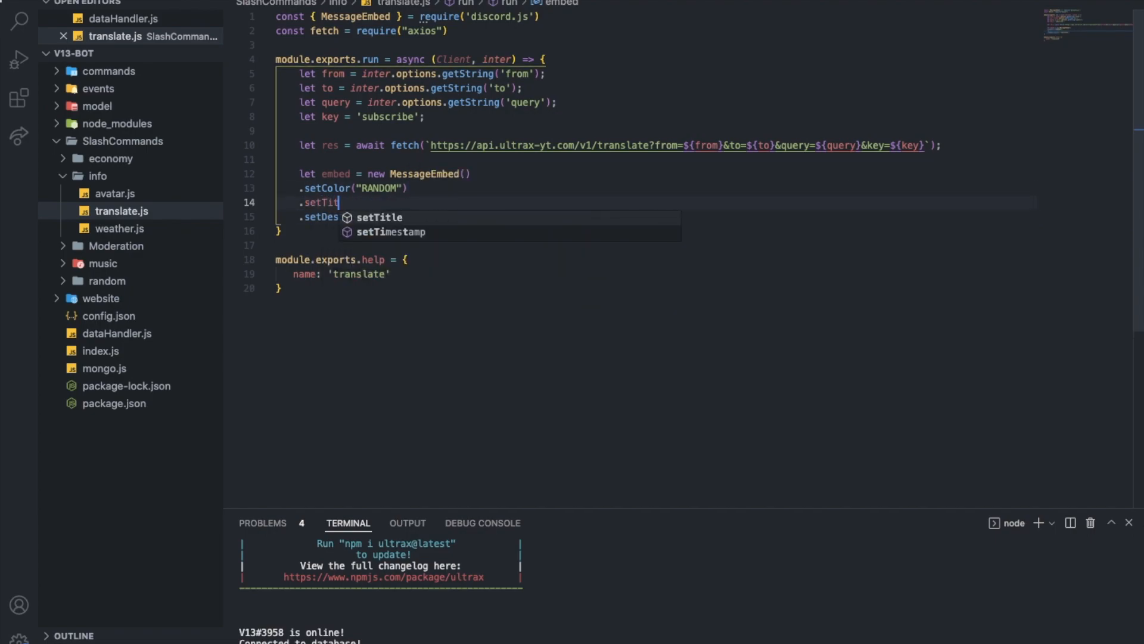
key("Tab")
type("('Translation")
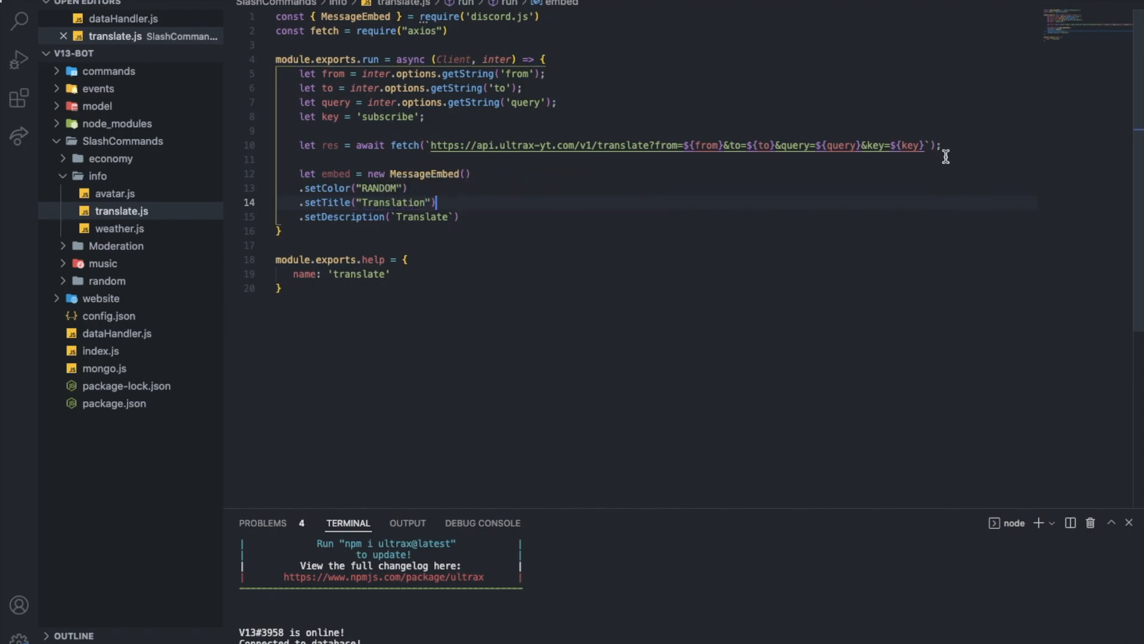
left_click(431, 218)
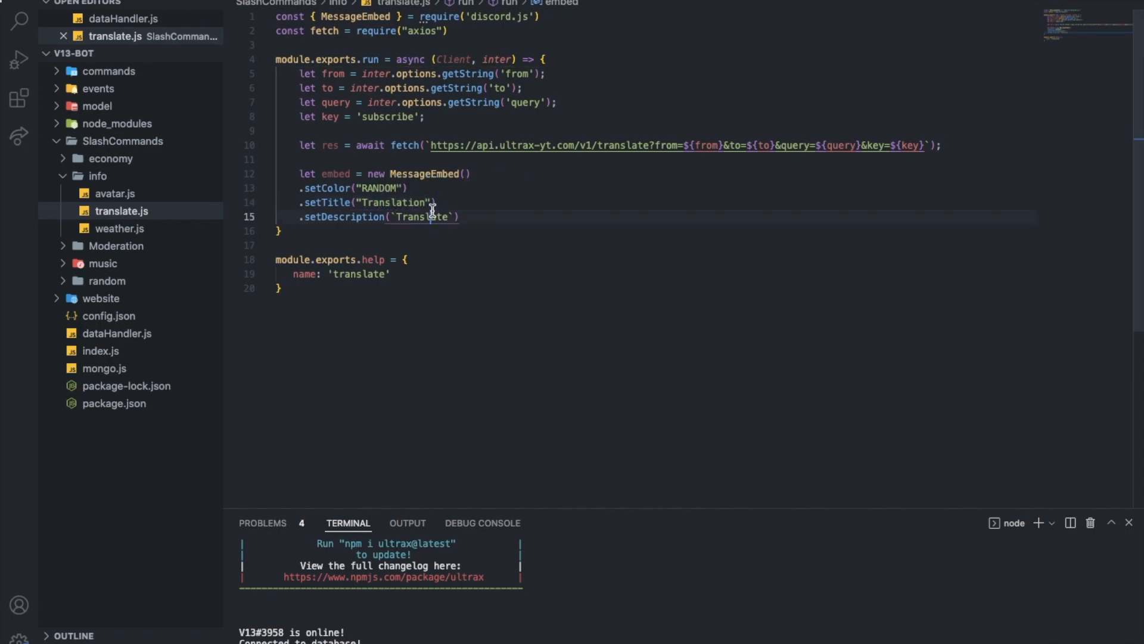
double_click(432, 217)
key("BackSpace")
type("`")
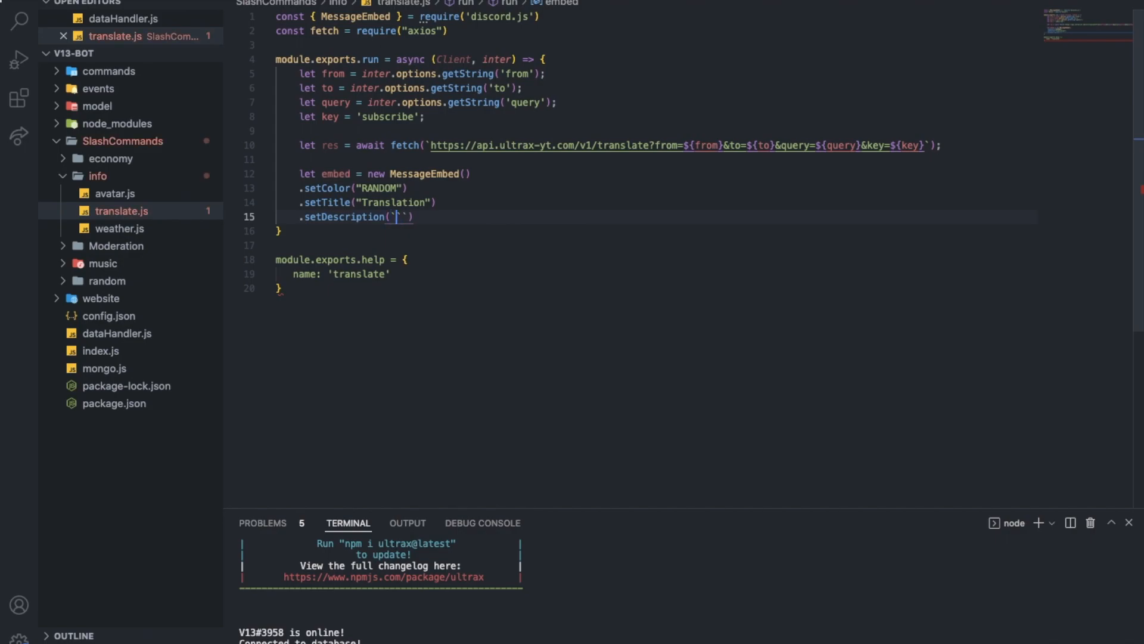
type("${}")
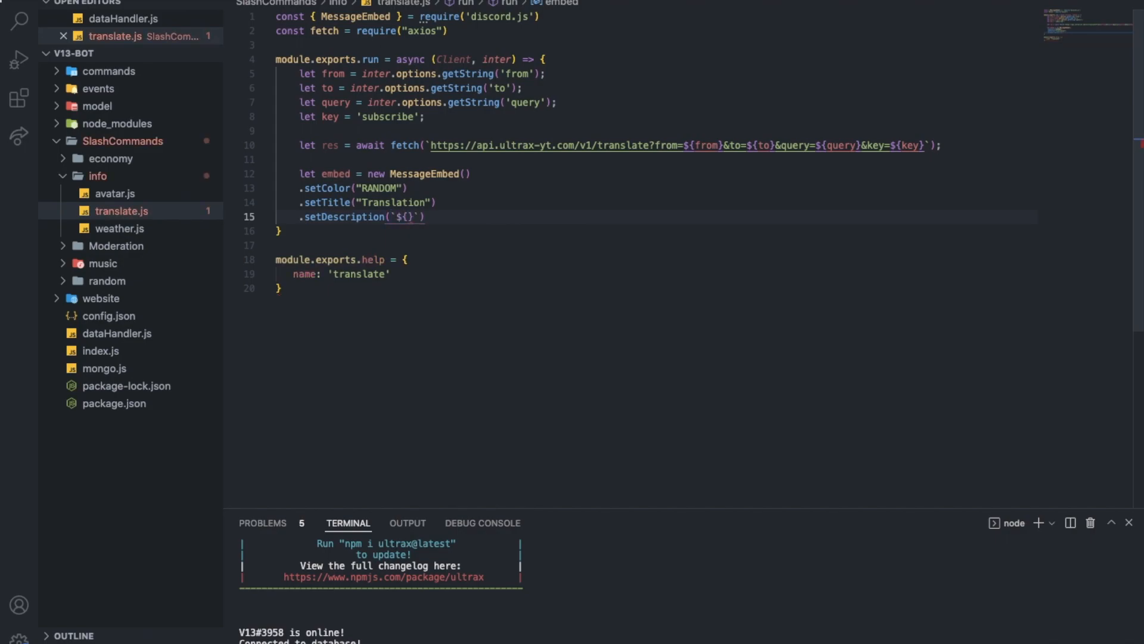
type("res.data.")
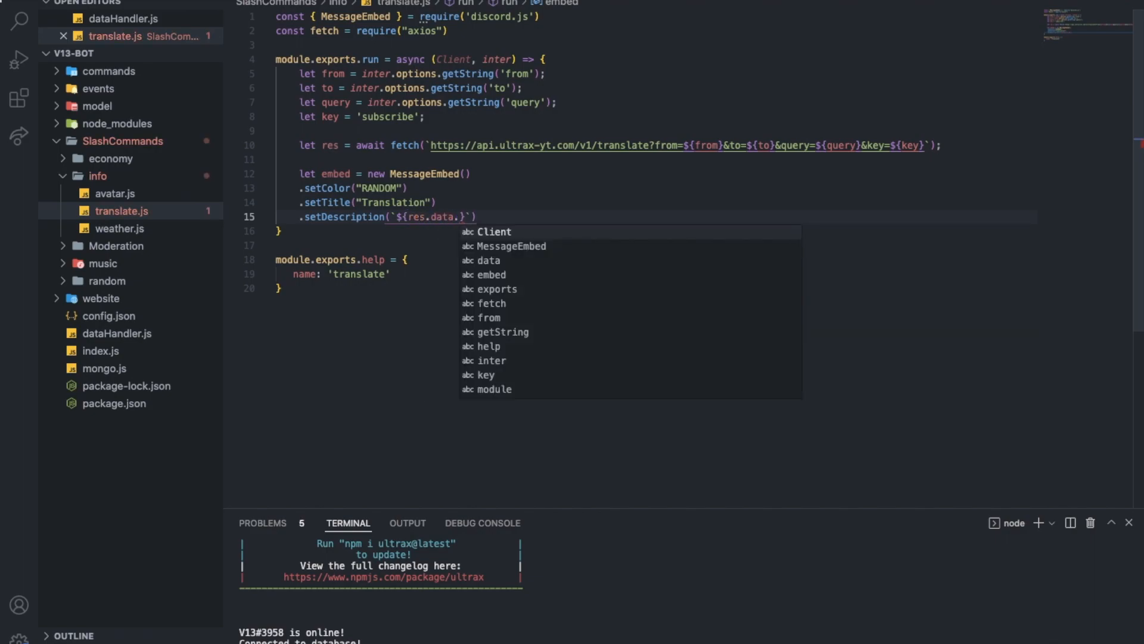
type("translat")
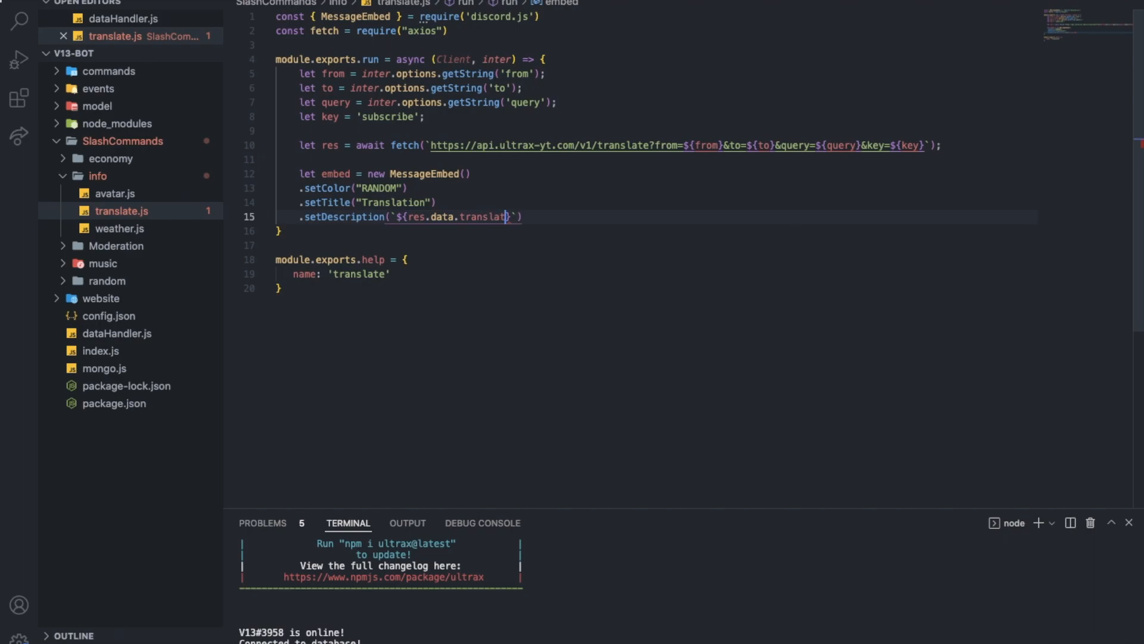
type("ion")
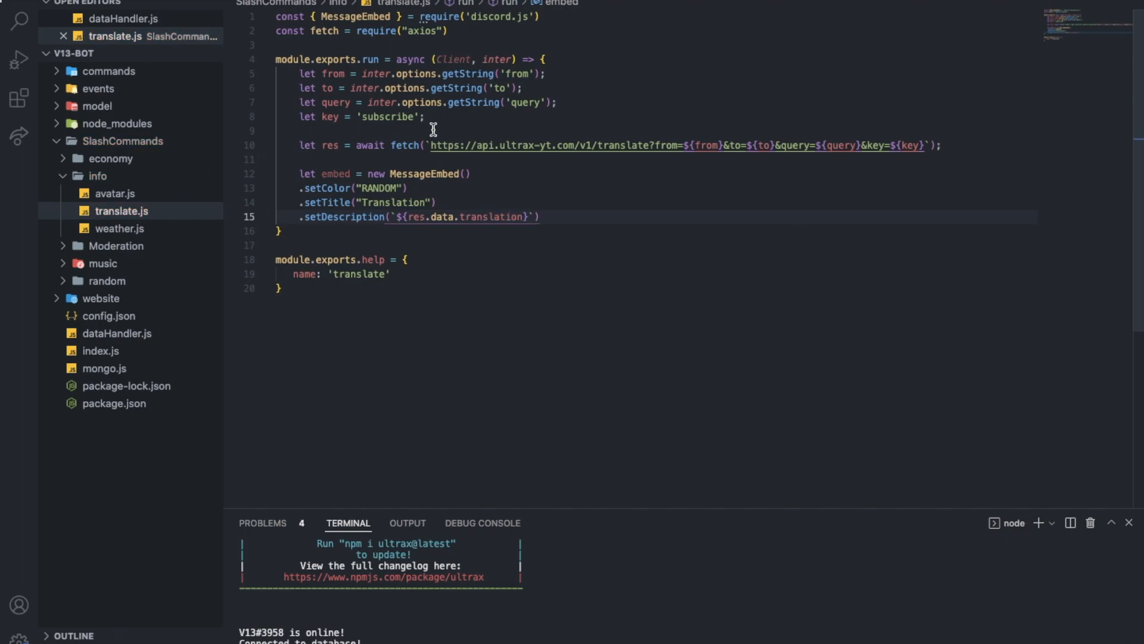
Step: Select the whole API URL on the fetch line
left_click(601, 145)
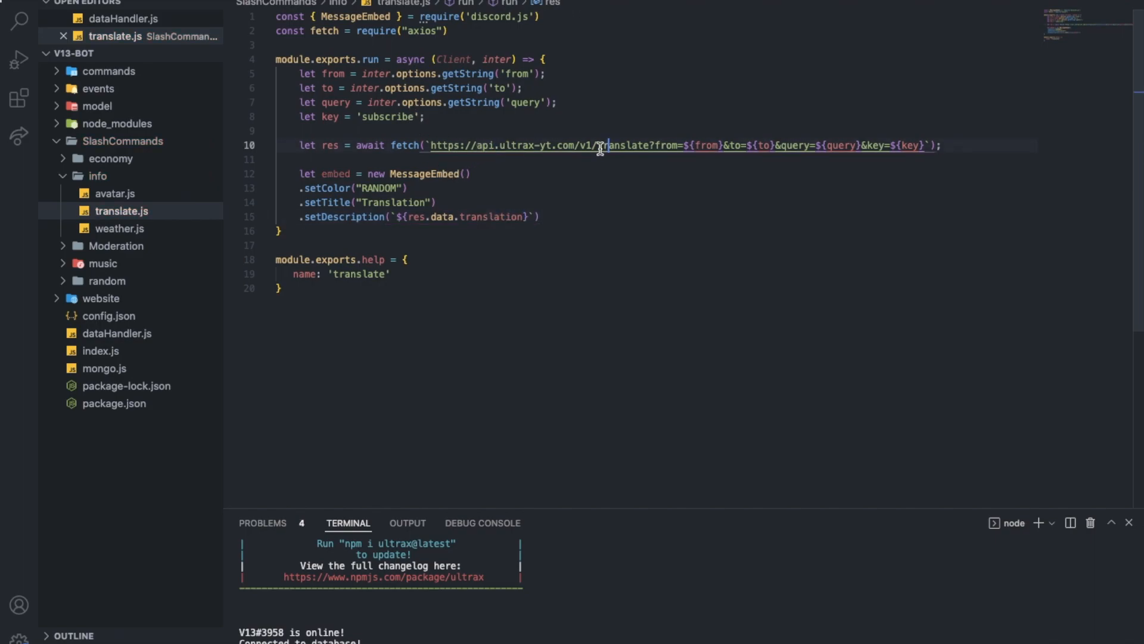
left_click(431, 145)
left_click(926, 145, "shift")
Step: Paste the copied translate API URL into a new Chrome tab
key("alt+Tab")
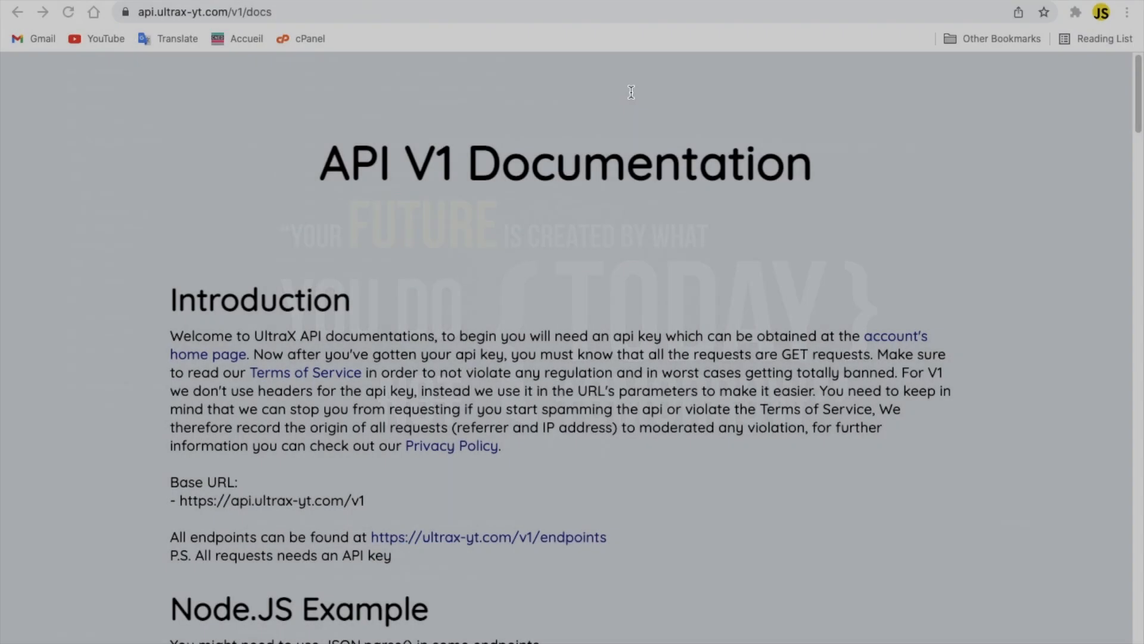
key("ctrl+t")
type("https://api.ultrax-yt.com/v1/translate?from=${from}&to=${to}&query=${query}&key=${key}")
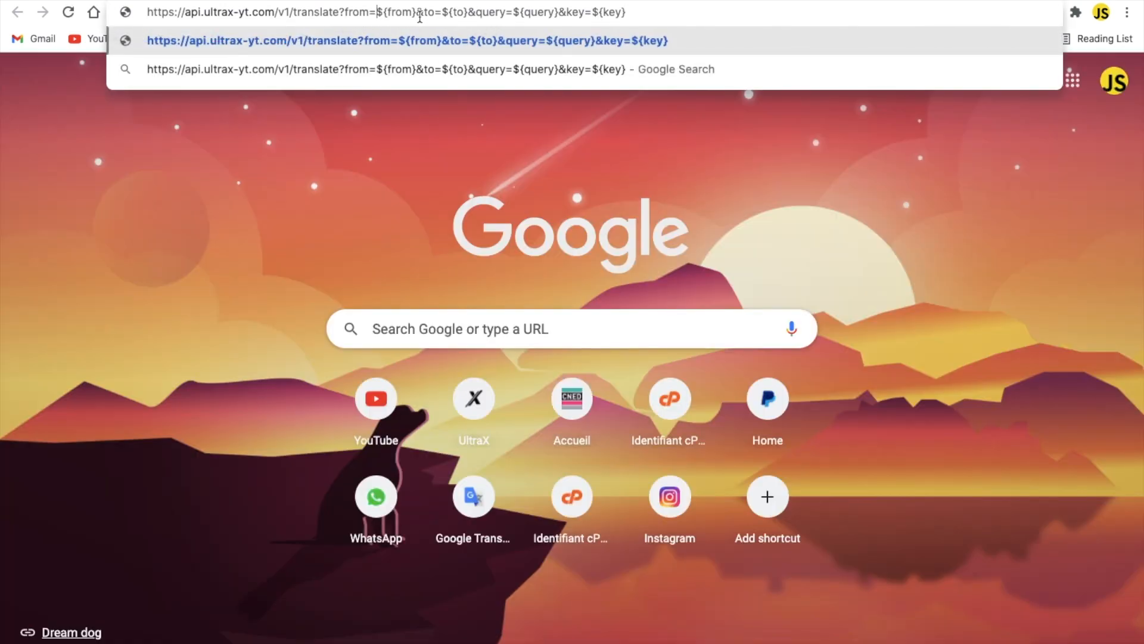
Step: Replace the ${} placeholders with en, fr, Hello and subscribe and load the request, getting "Bonjour."
double_click(394, 11)
type("en")
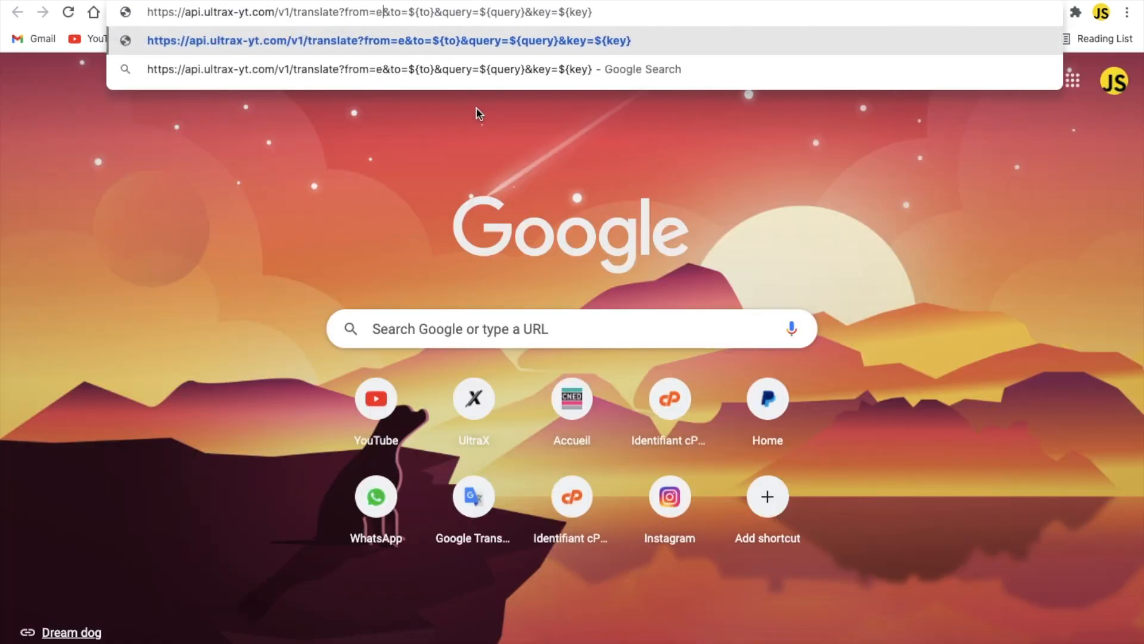
double_click(424, 11)
type("fr")
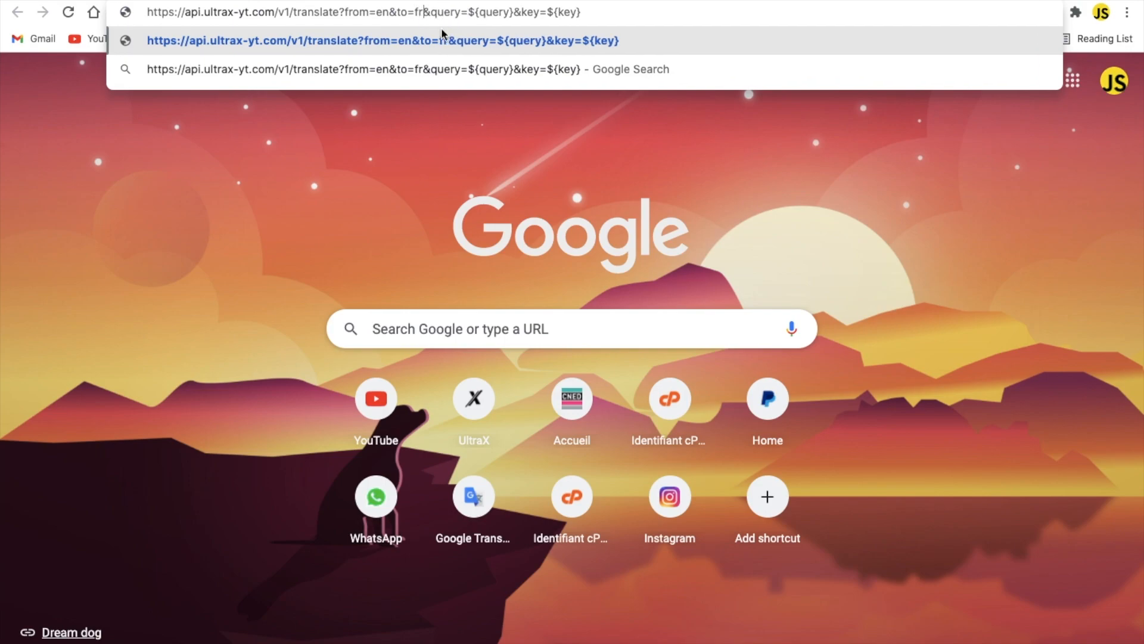
double_click(519, 13)
type("Hello")
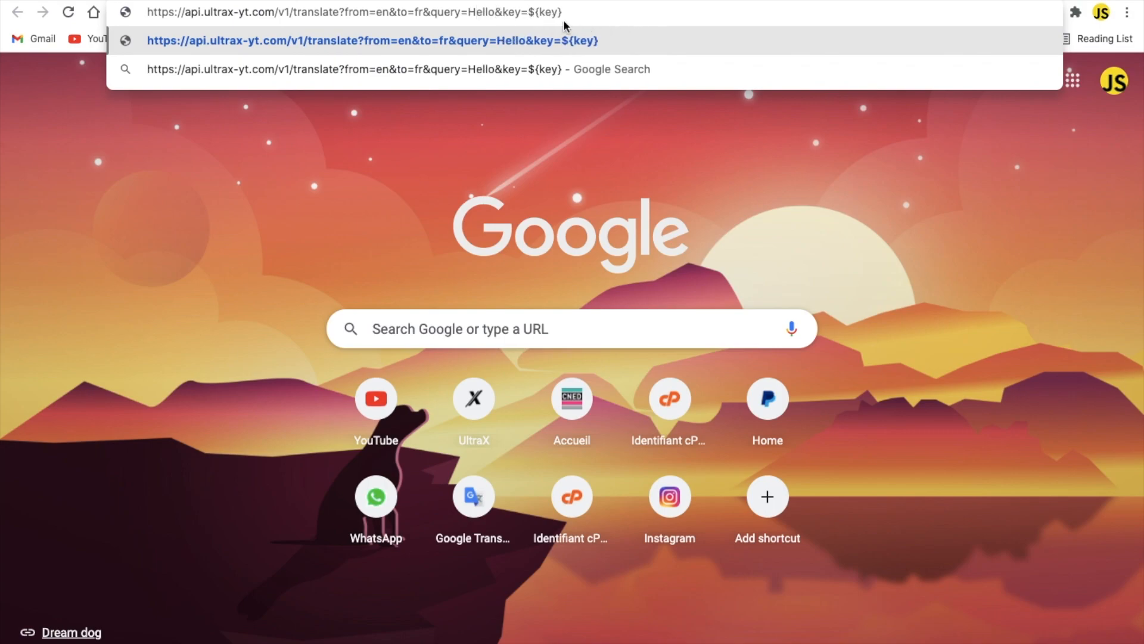
left_click_drag(529, 13, 572, 12)
type("subscr")
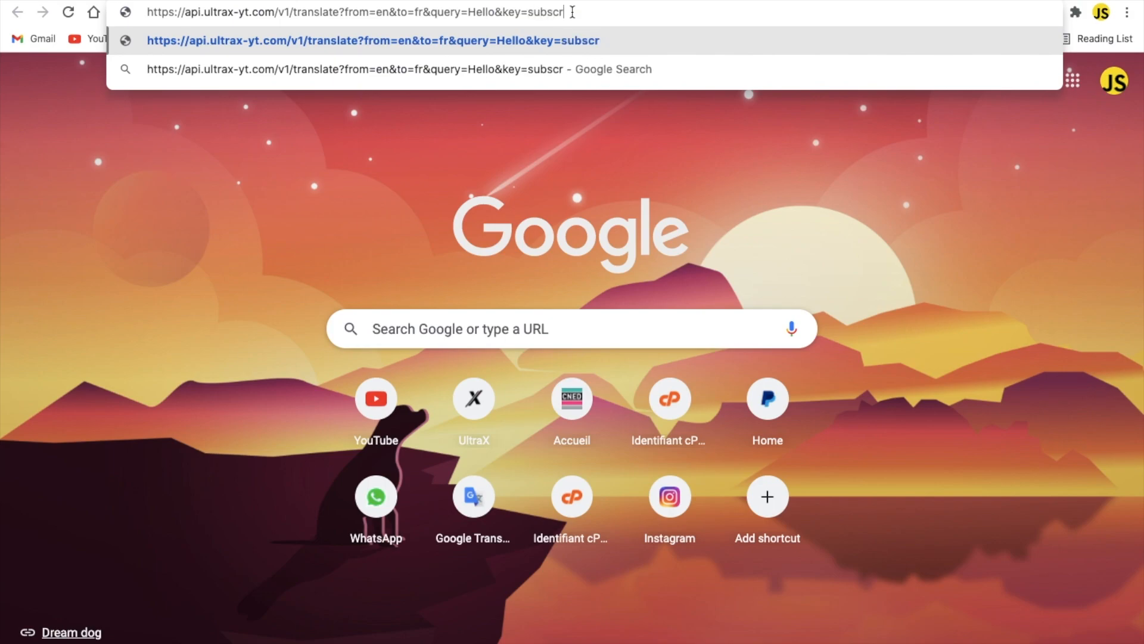
type("ibe")
key("Return")
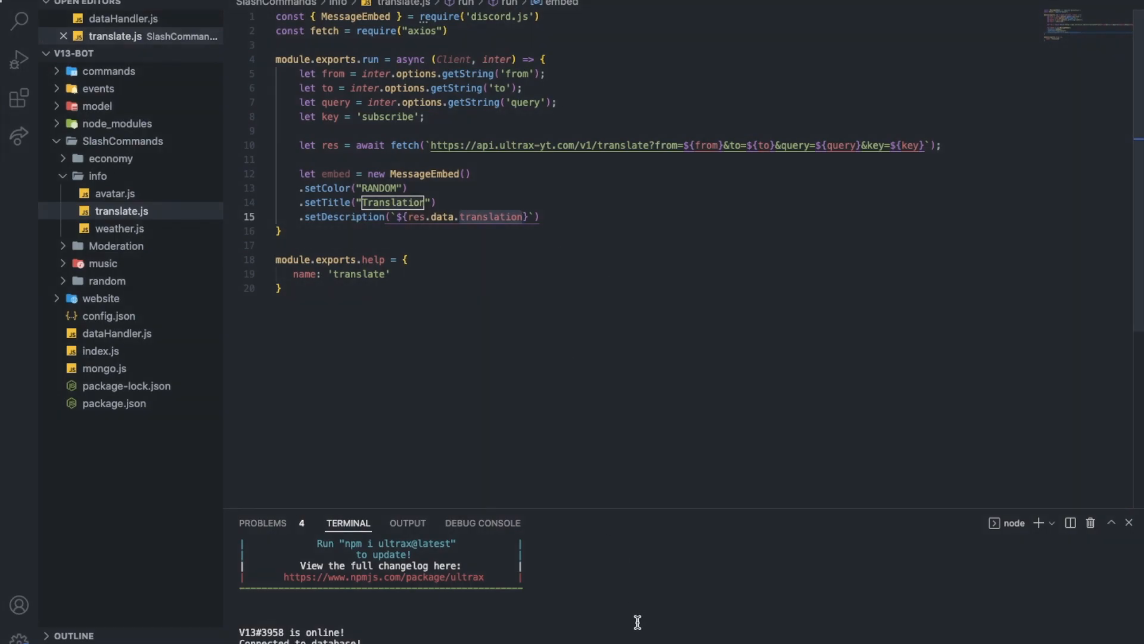
Step: Rerun the bot, then start and discard an unfinished Message.cha line after the embed
key("Up")
key("Return")
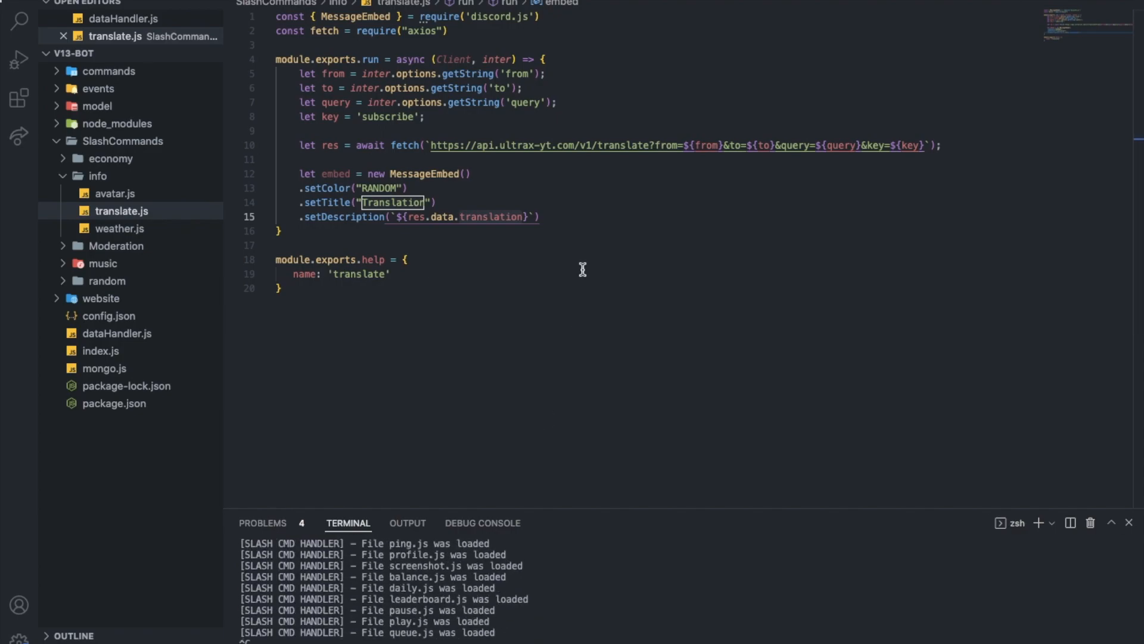
left_click(546, 216)
key("Return")
type("me")
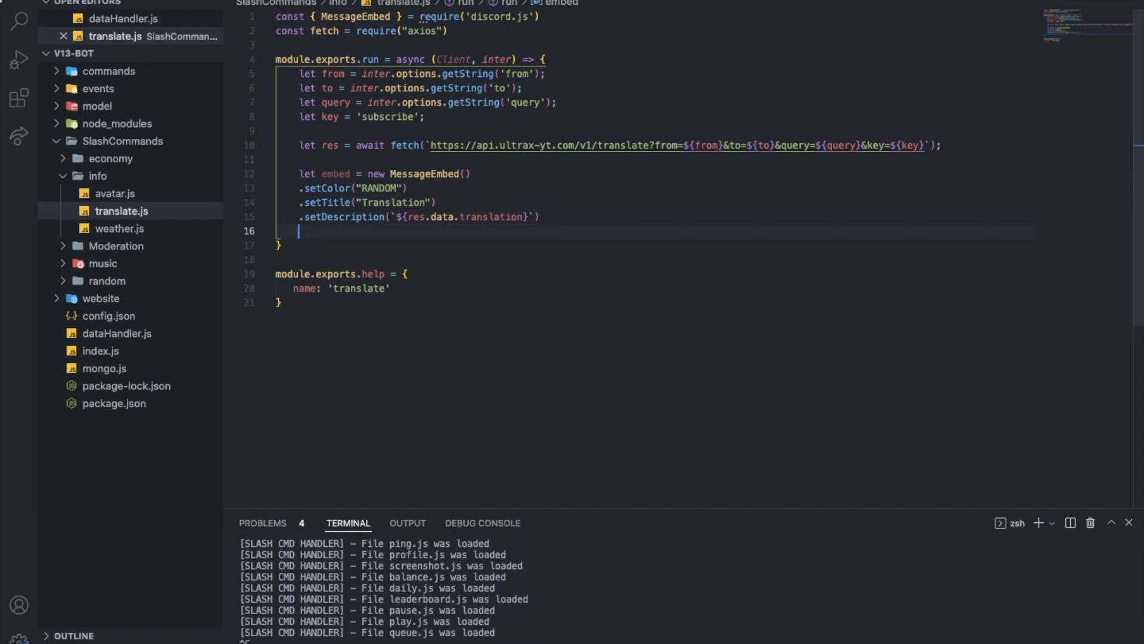
type("Message.chann")
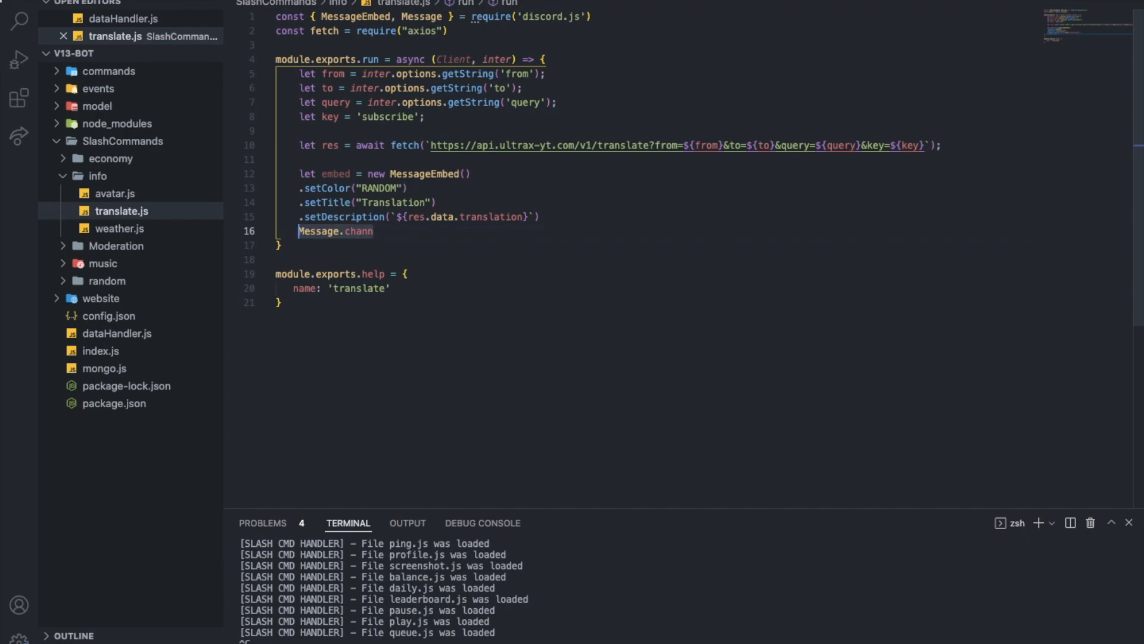
key("BackSpace")
key("BackSpace")
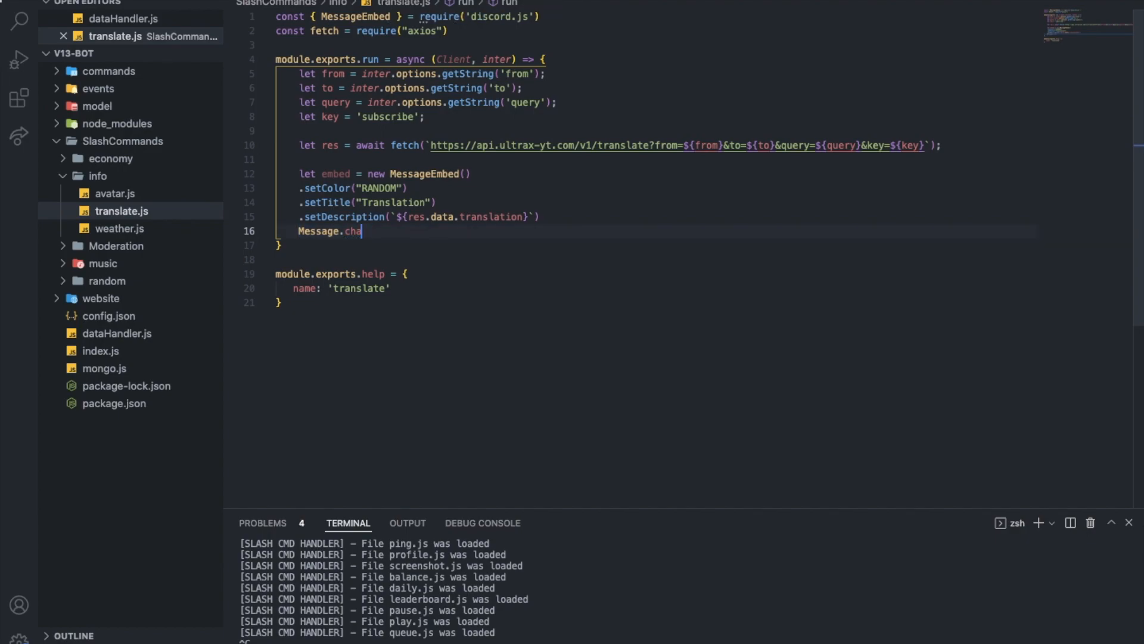
key("ctrl+BackSpace")
key("ctrl+BackSpace")
type("Message")
key("Tab")
type(".cha")
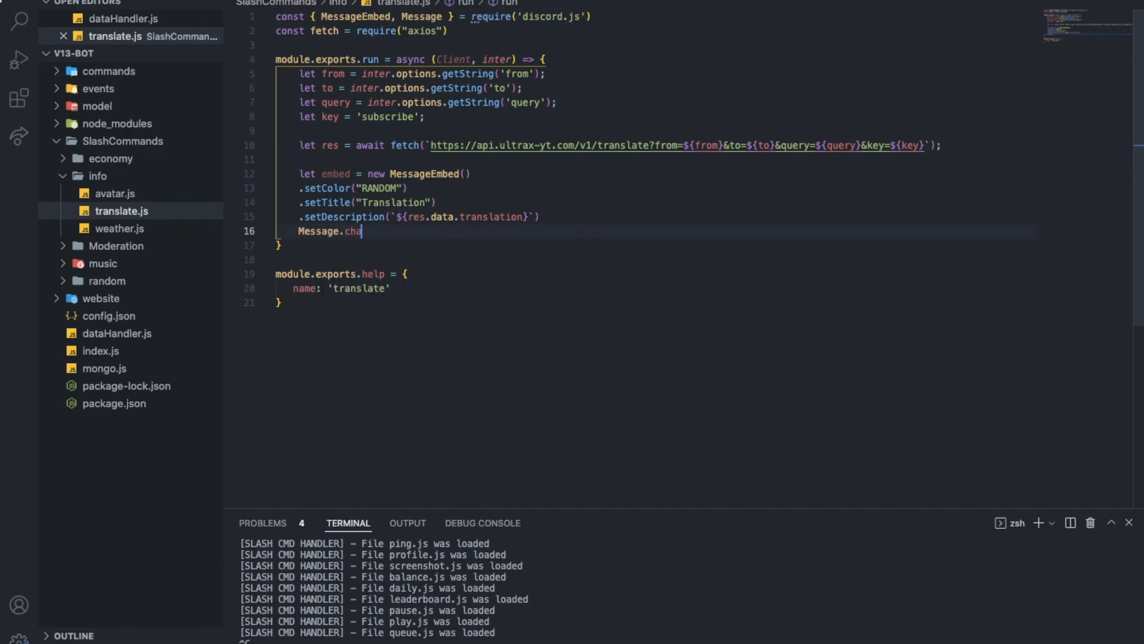
key("ctrl+BackSpace")
key("ctrl+BackSpace")
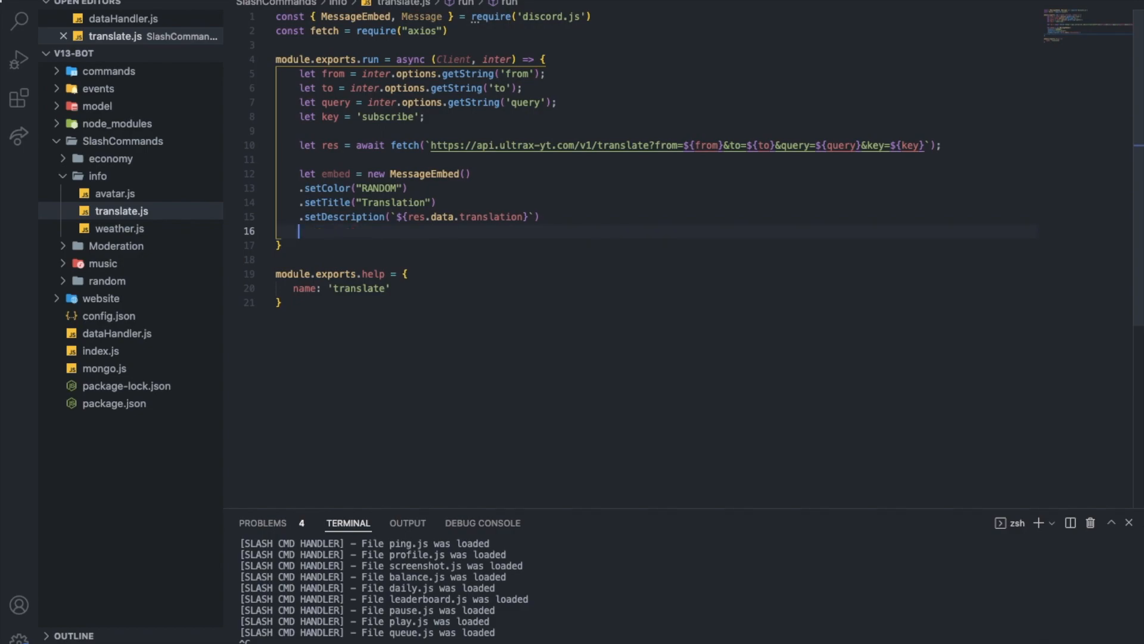
key("Return")
Step: Remove the unused Message import from the discord.js require
double_click(419, 16)
key("BackSpace")
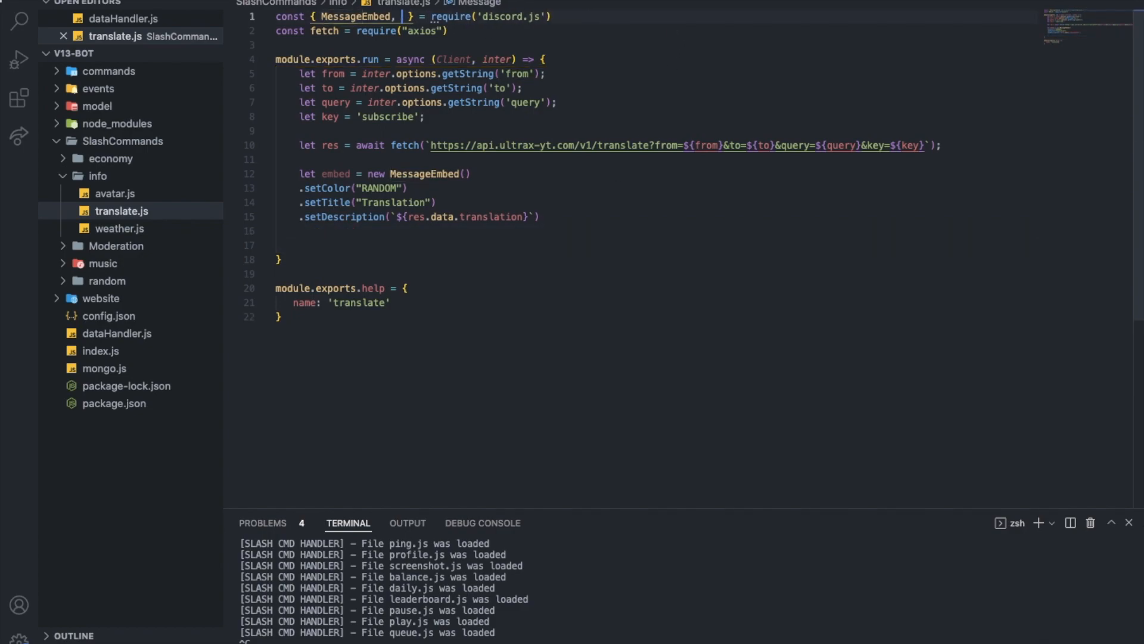
key("BackSpace")
key("BackSpace")
Step: Add inter.reply({ embeds: [embed] }), save translate.js and restart the bot with node
left_click(370, 242)
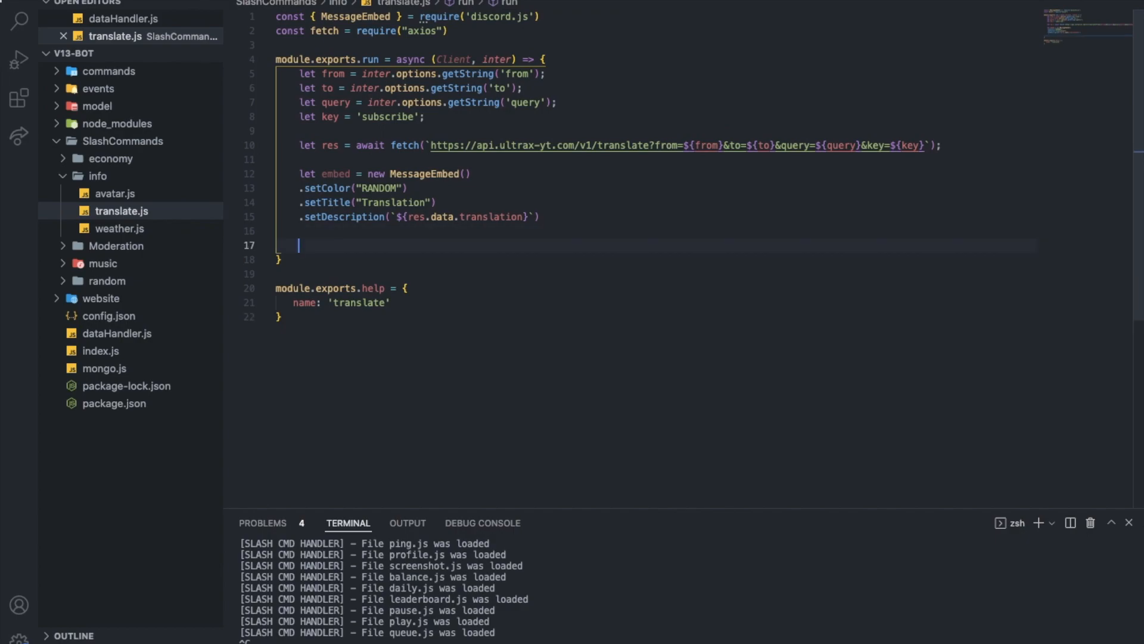
type("inter.reply(")
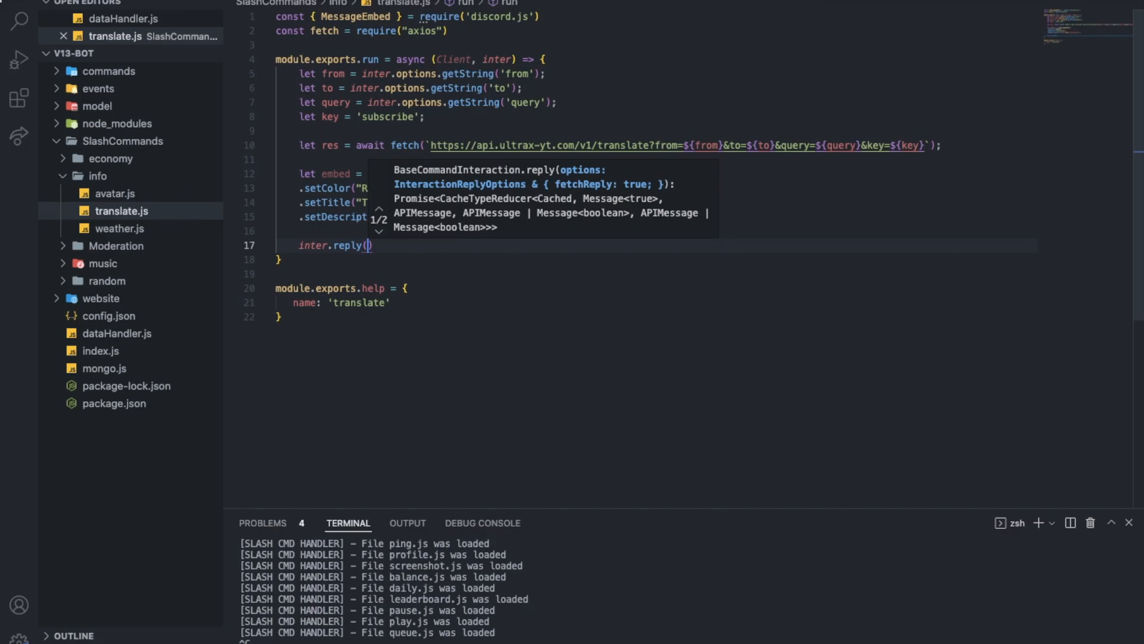
type("{ embeds: [")
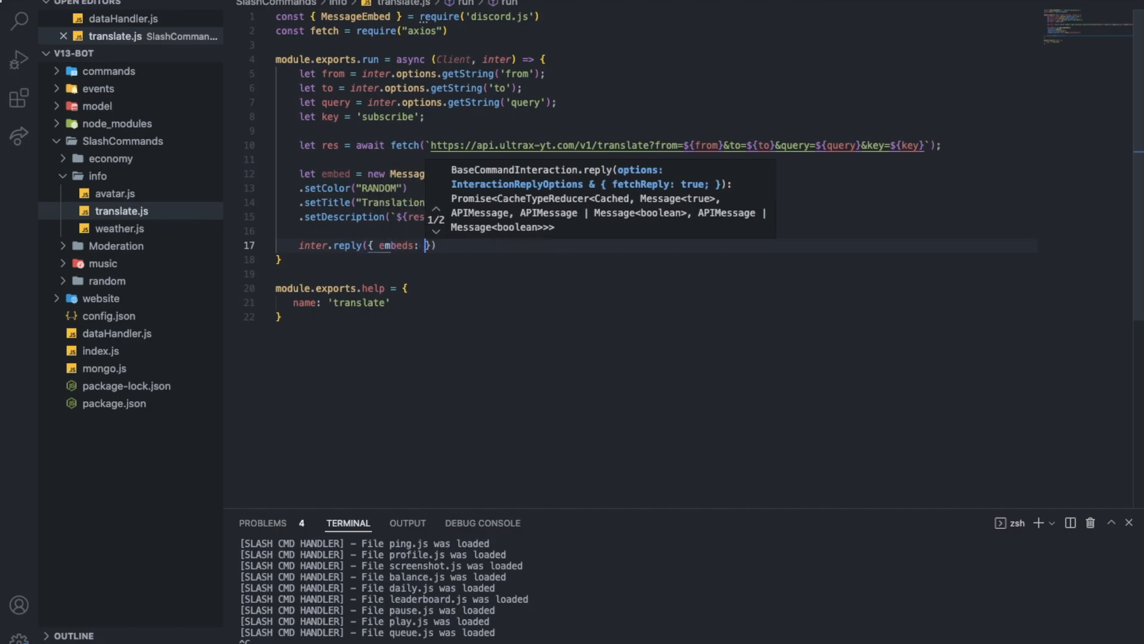
type("embed")
key("Right")
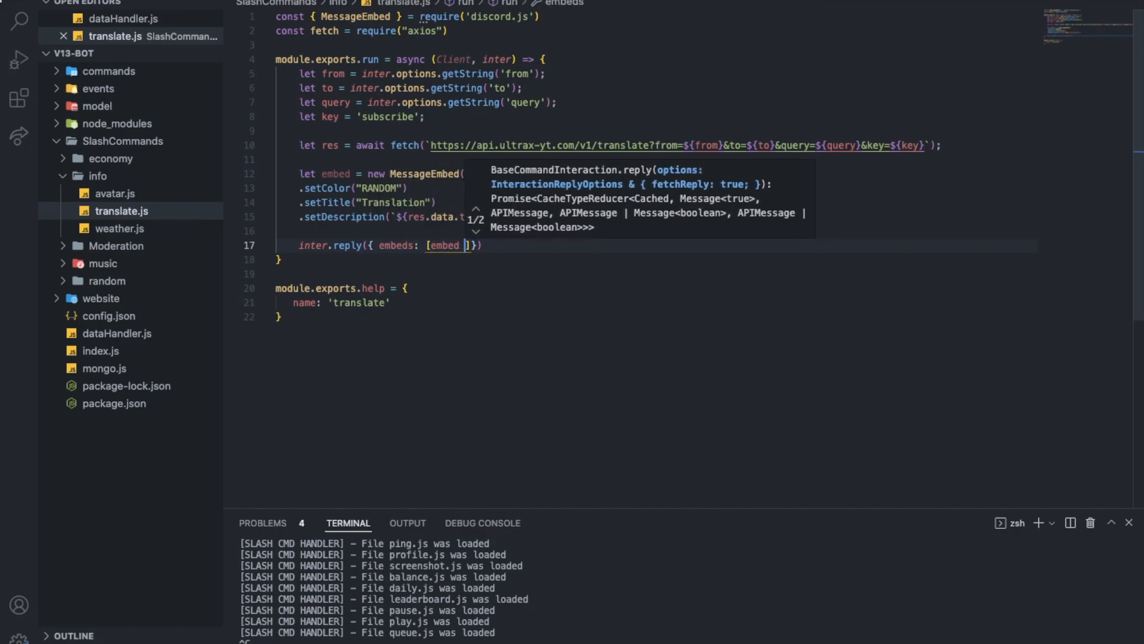
key("ctrl+s")
key("ctrl+c")
type("node .")
key("Return")
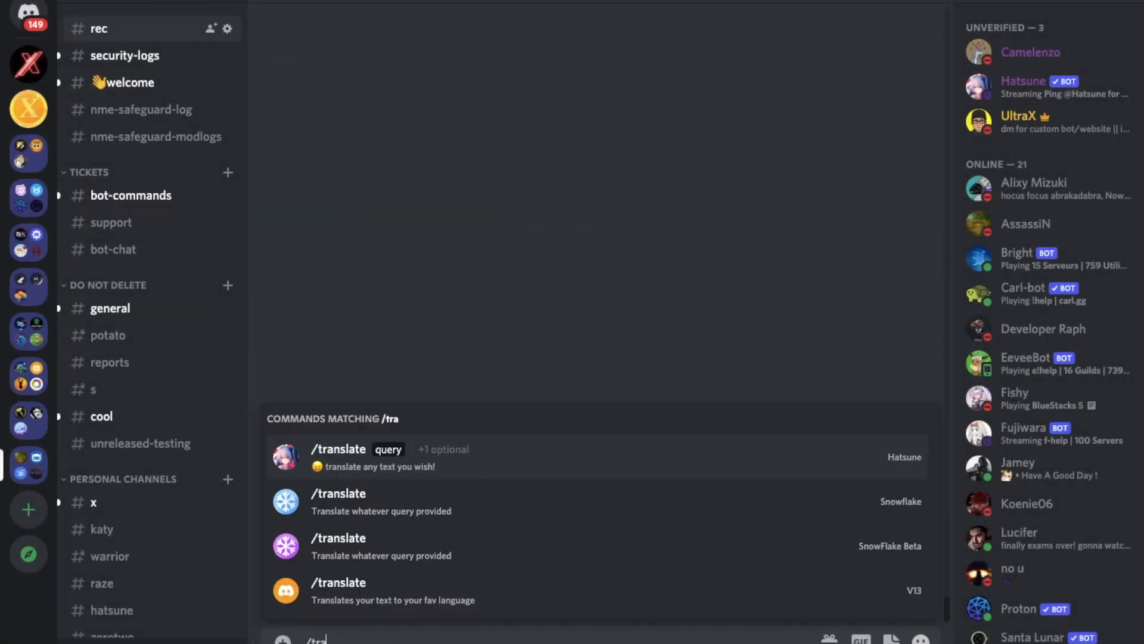
Step: Send the V13 /translate command with query Hello, to: french, from: auto
key("Down")
key("Down")
key("Down")
key("Return")
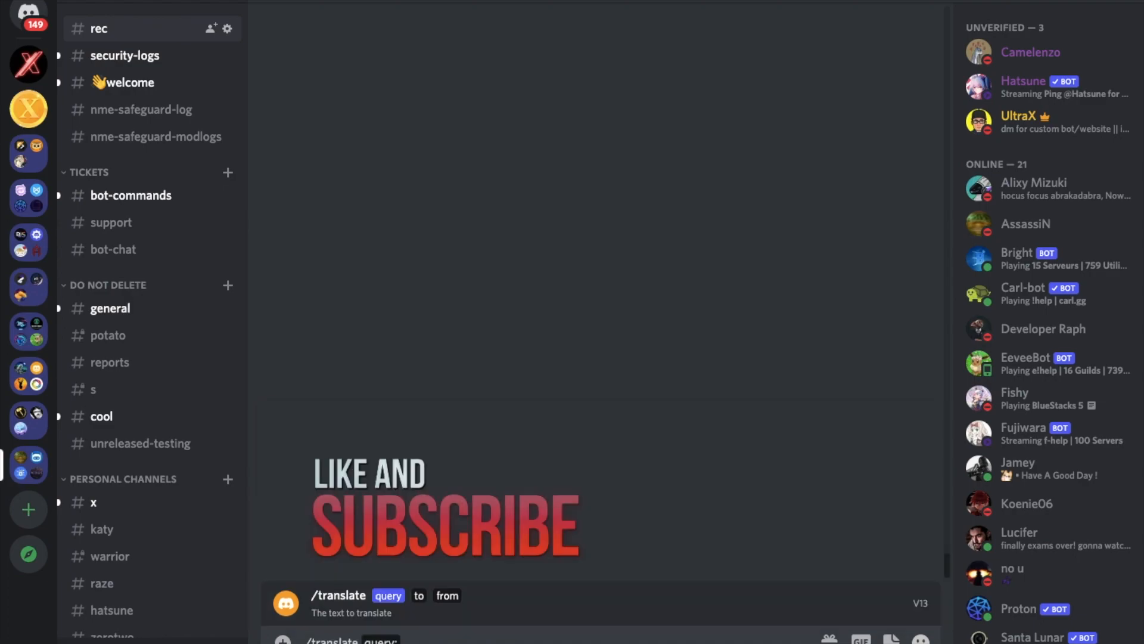
type(" Hello")
key("Tab")
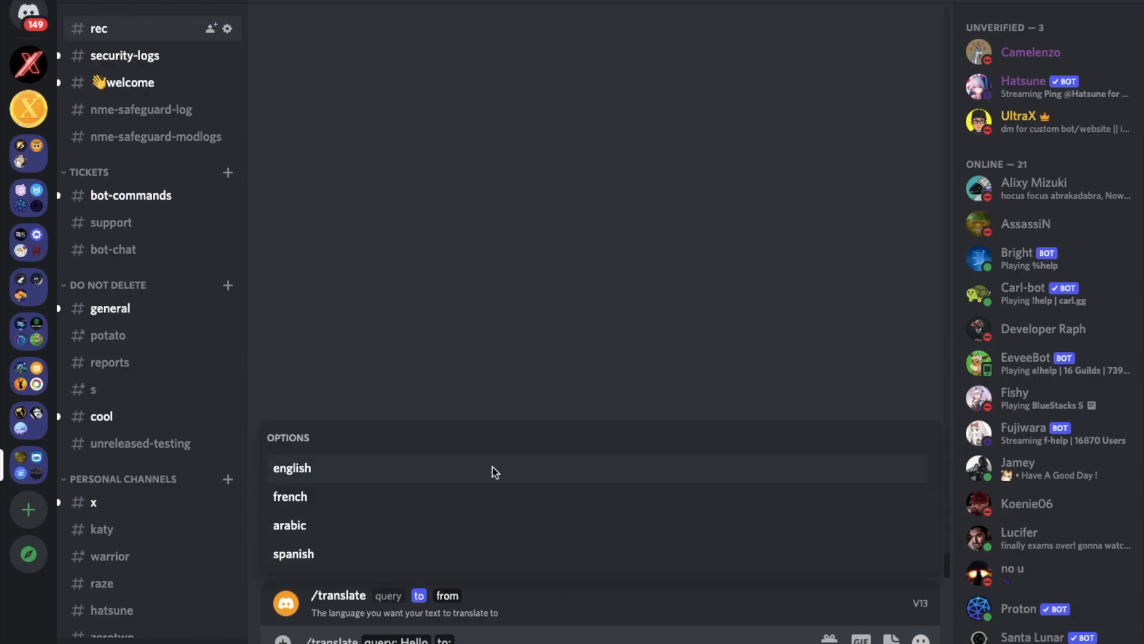
left_click(343, 499)
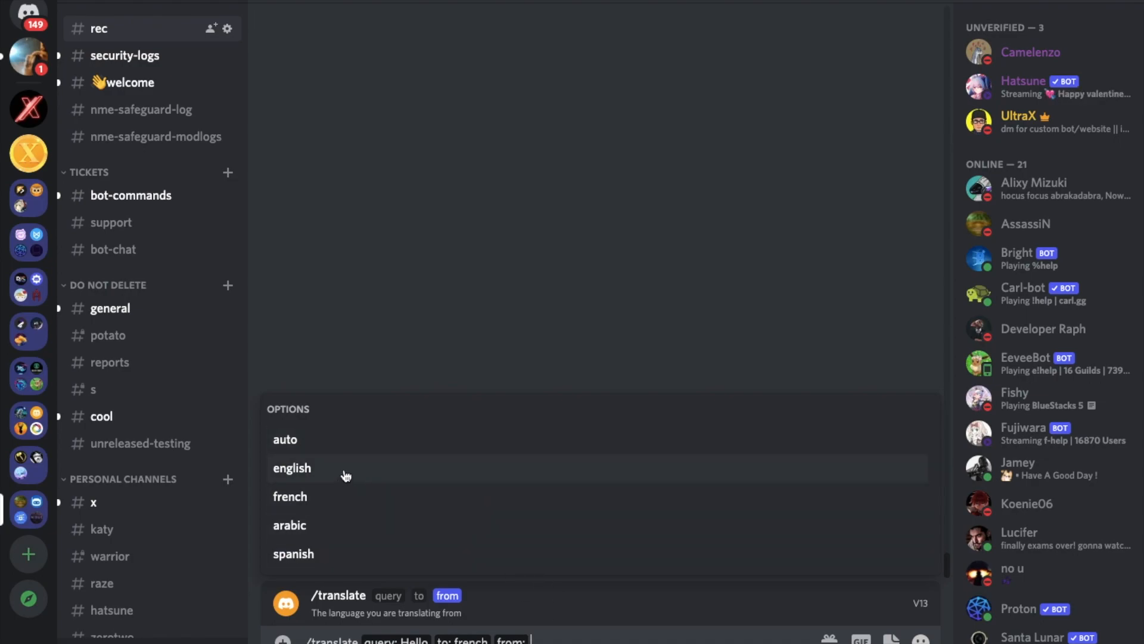
left_click(346, 452)
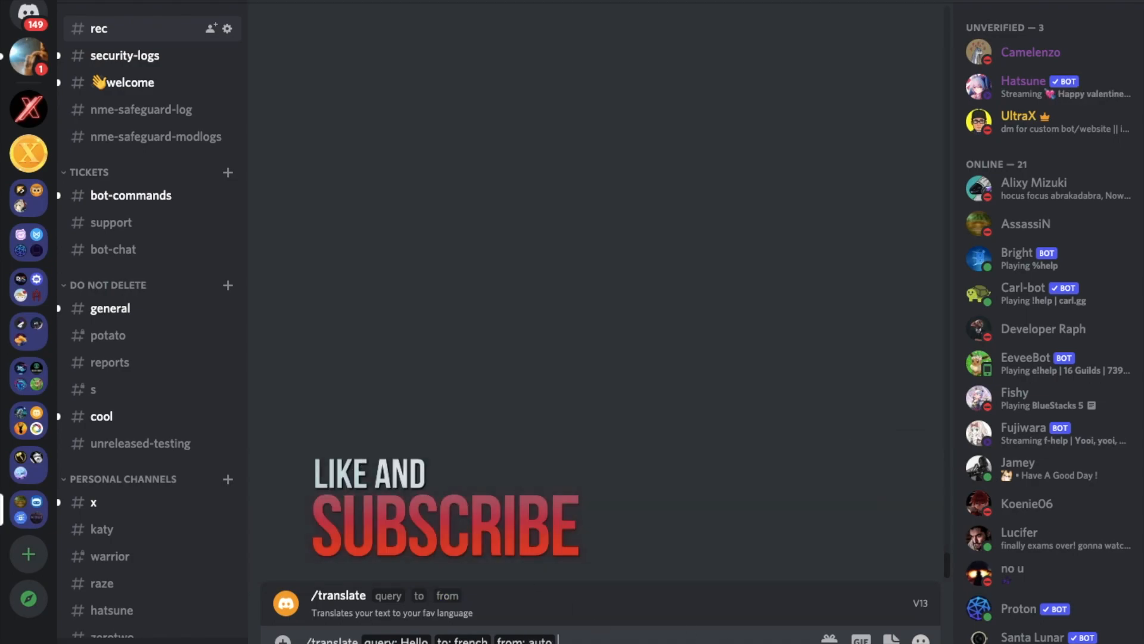
key("Return")
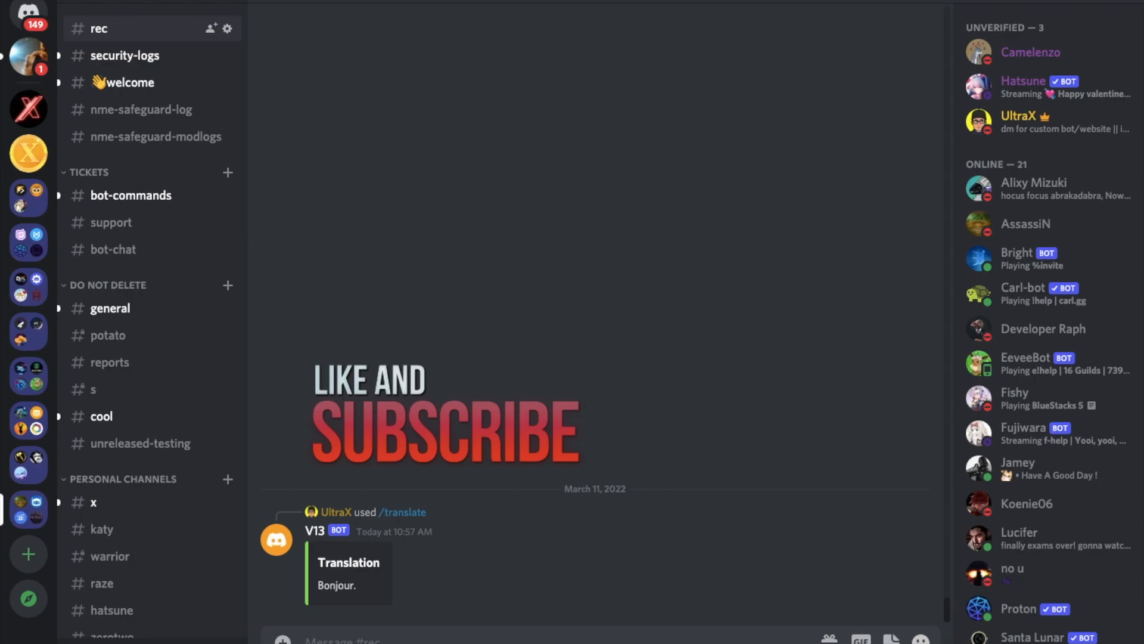
type("/")
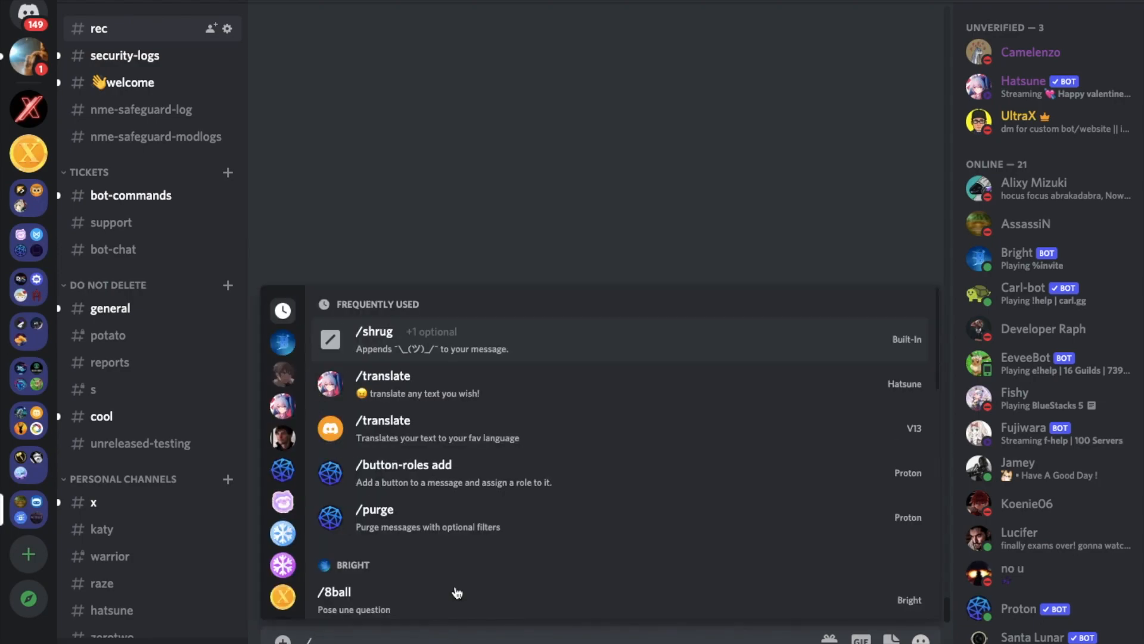
type("tran")
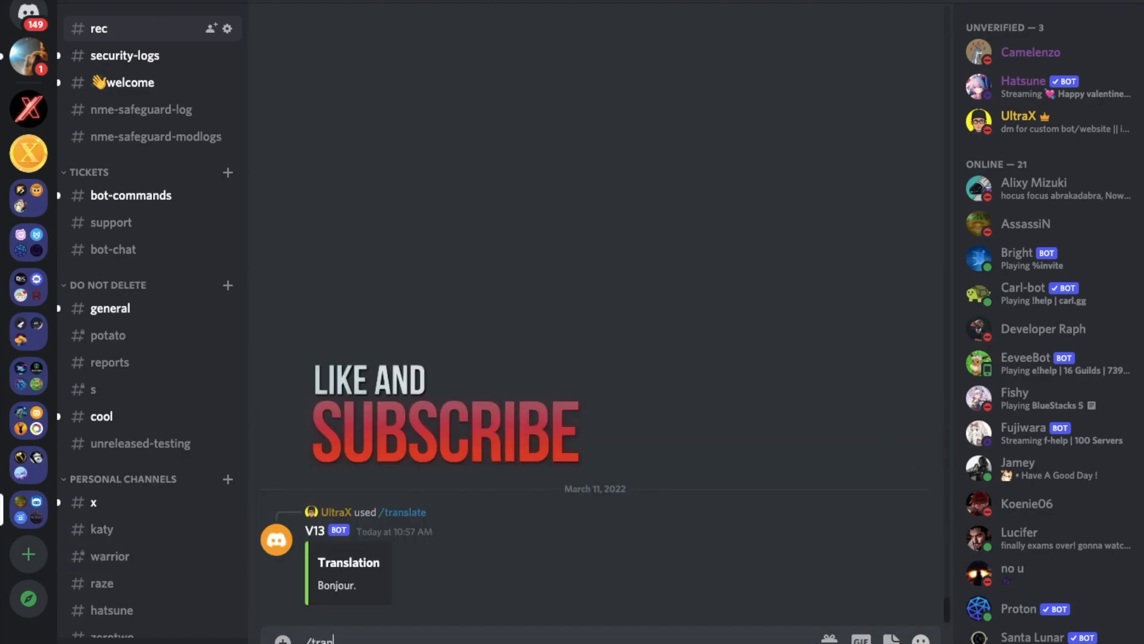
type("s")
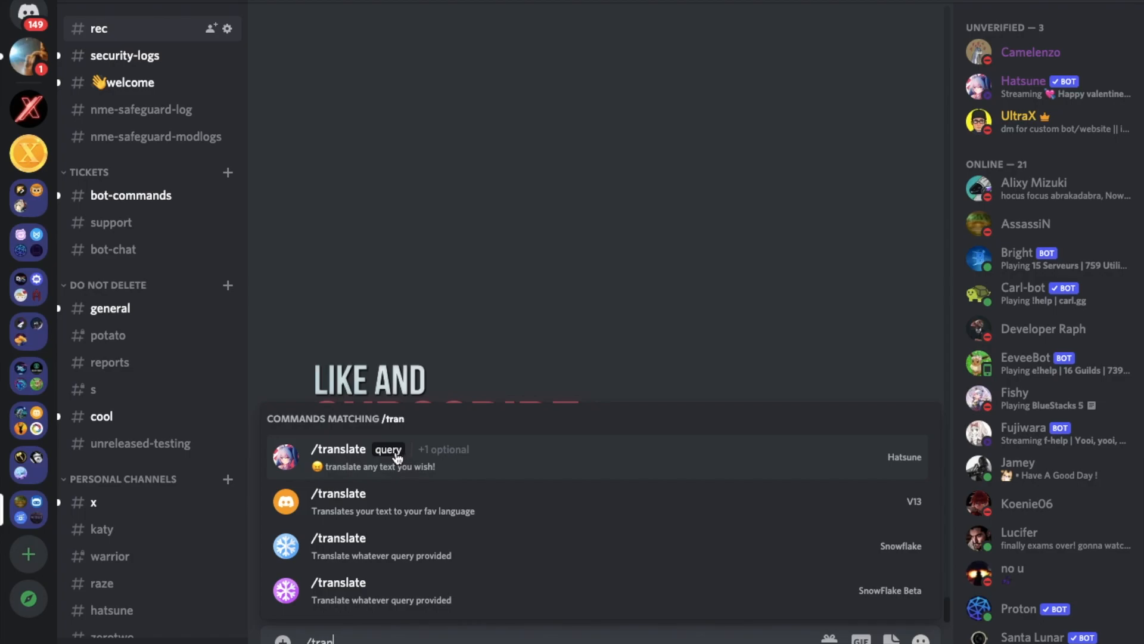
Step: Start another /translate, switching from the Hatsune bot's command to the V13 one
left_click(424, 475)
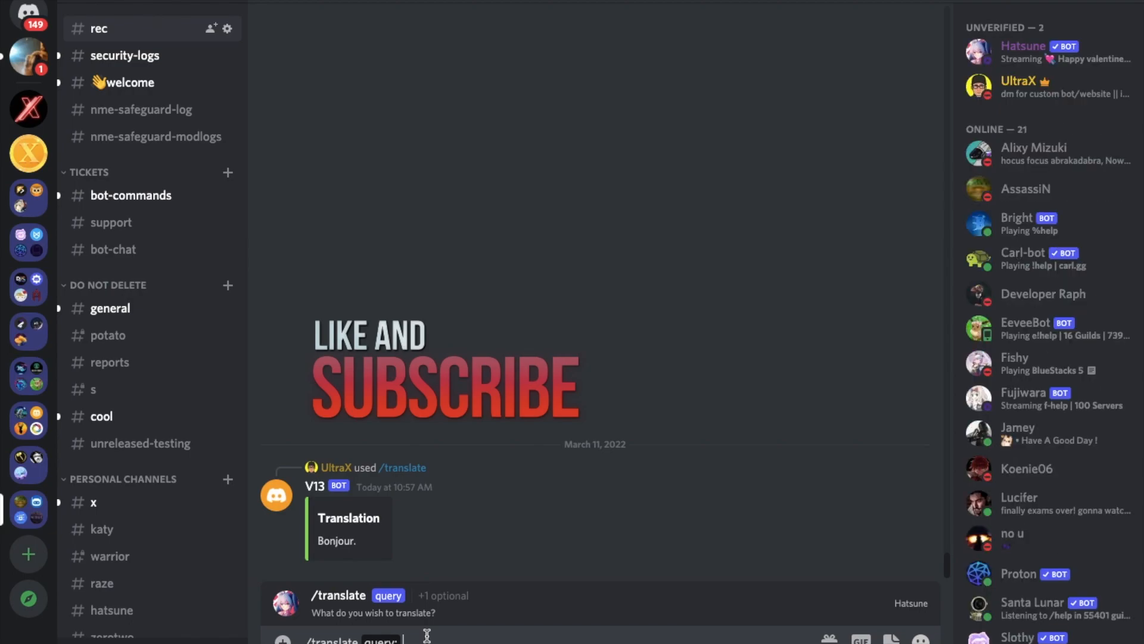
type("Hi")
key("Tab")
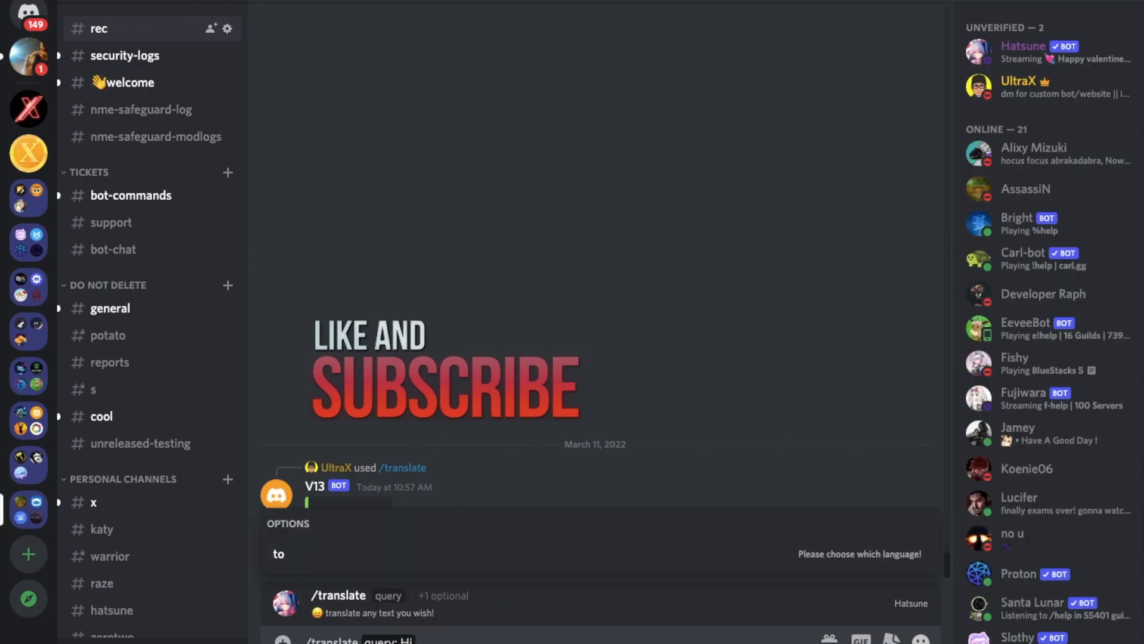
type("/translate")
key("Down")
key("Down")
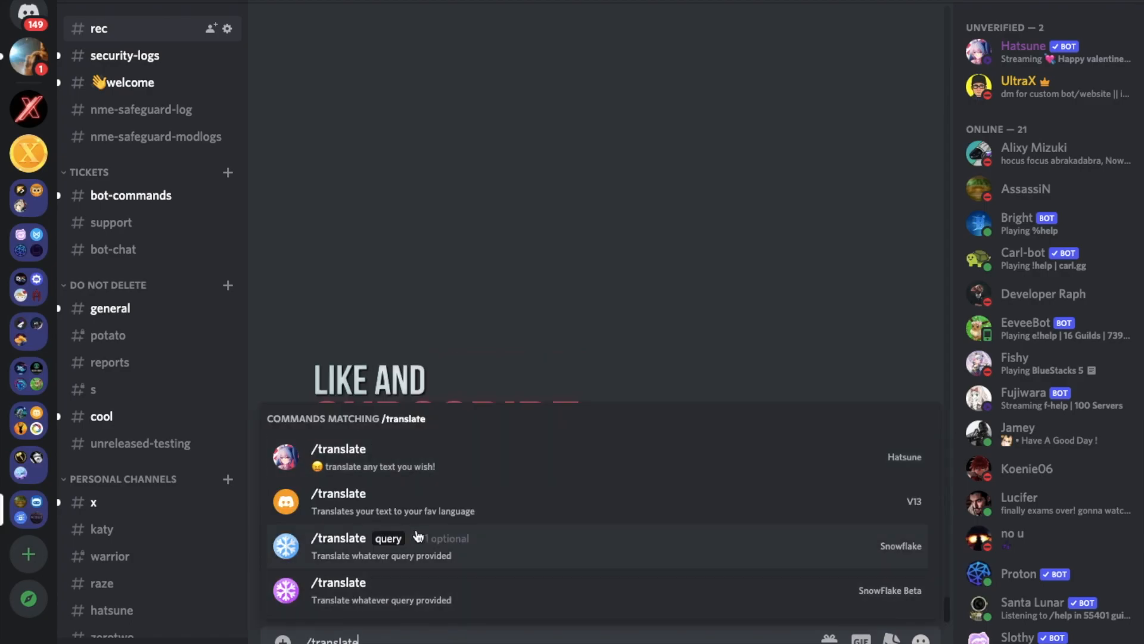
key("Return")
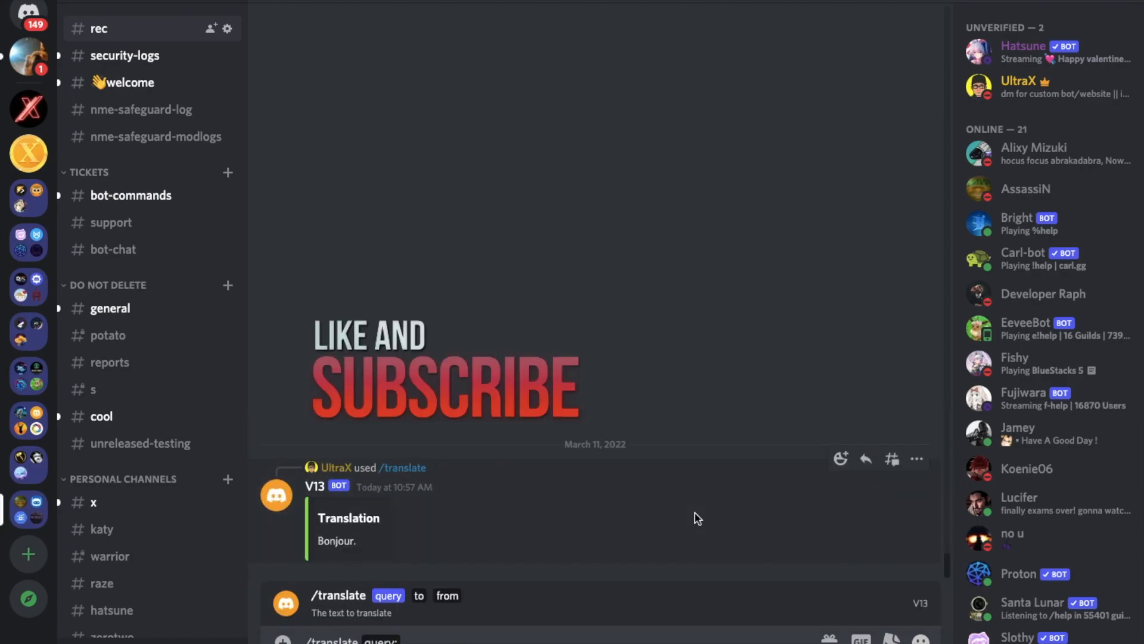
type("How are you")
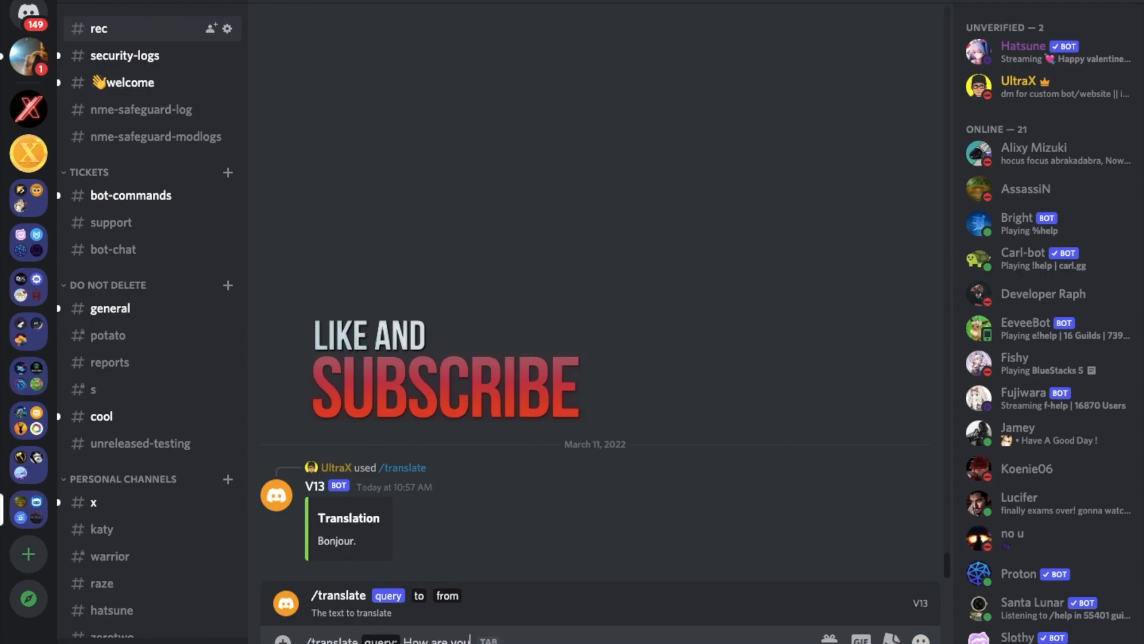
Step: Send /translate for How are you with to: arabic and from: english
key("Tab")
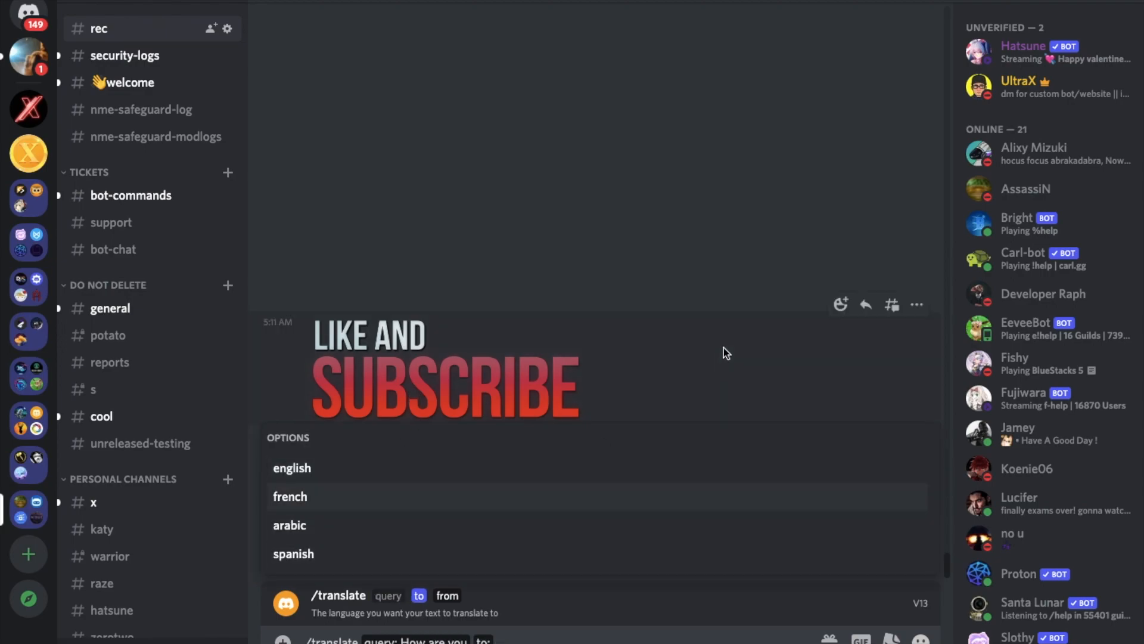
left_click(326, 528)
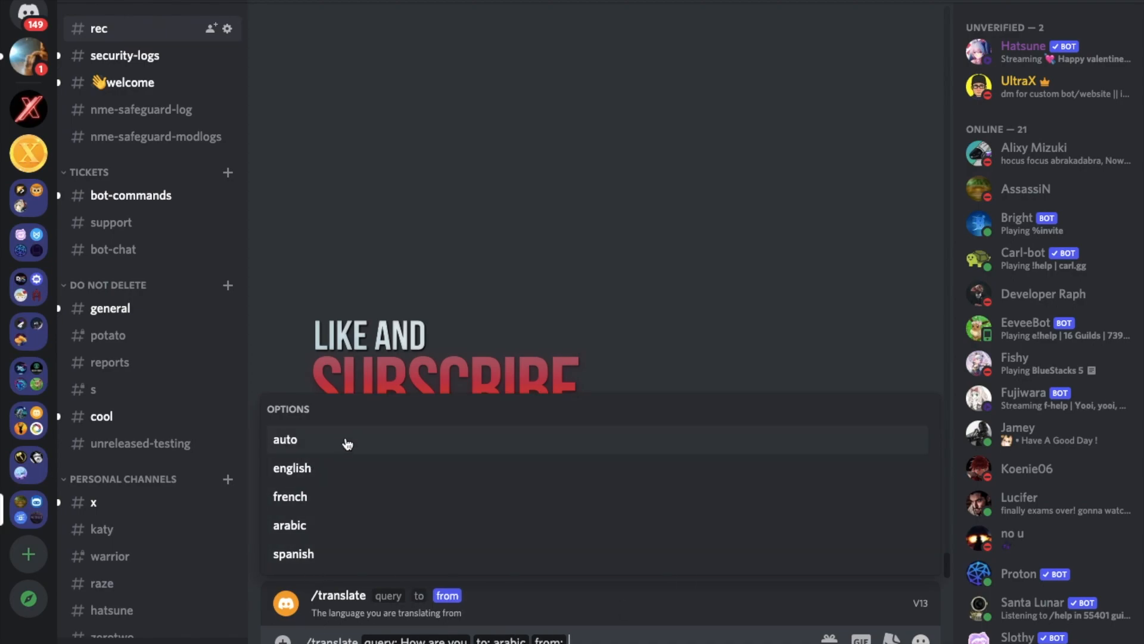
left_click(344, 478)
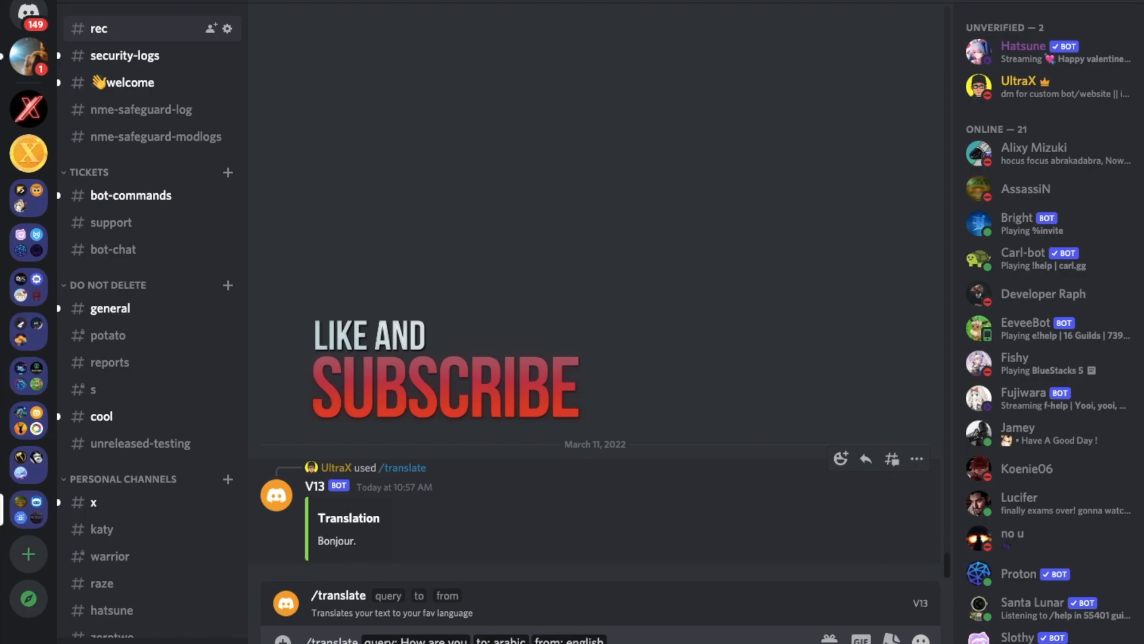
key("Return")
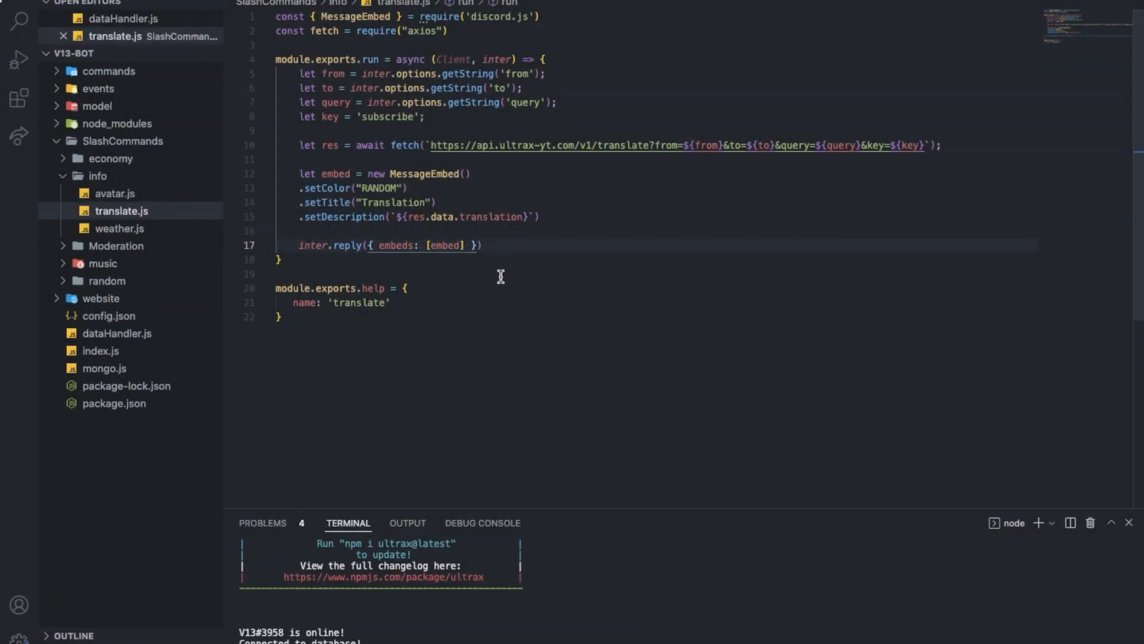
Step: Add if(!res.data || !res.data.translation) on a new line after the fetch call, copying the check after the ||
left_click(518, 246)
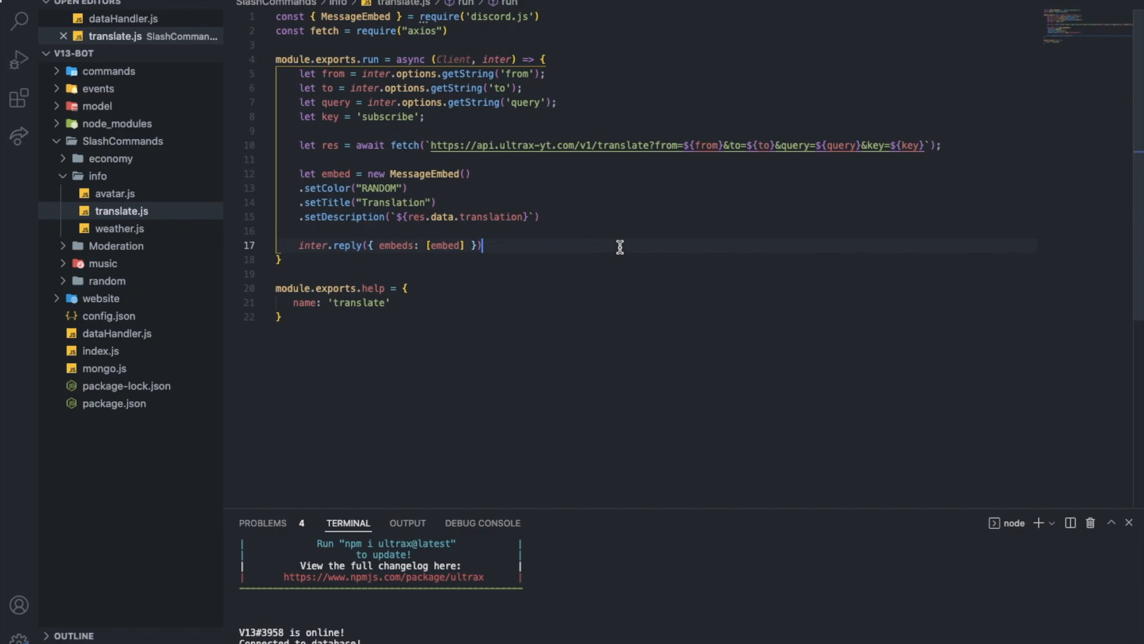
left_click(945, 145)
key("Return")
type("f(!res.data.")
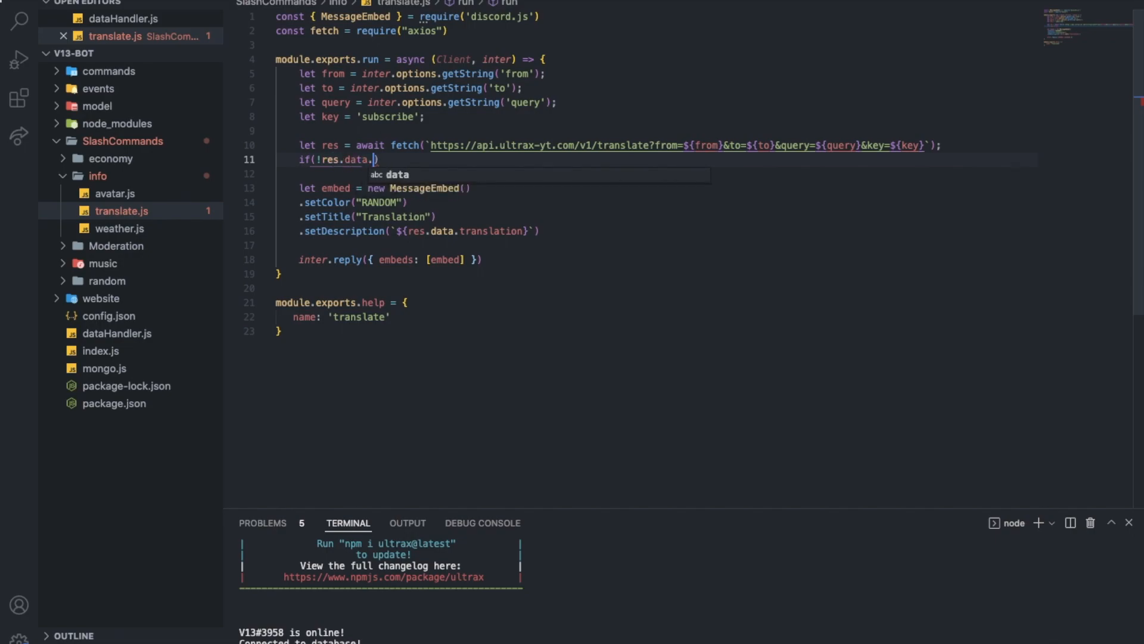
type("translation")
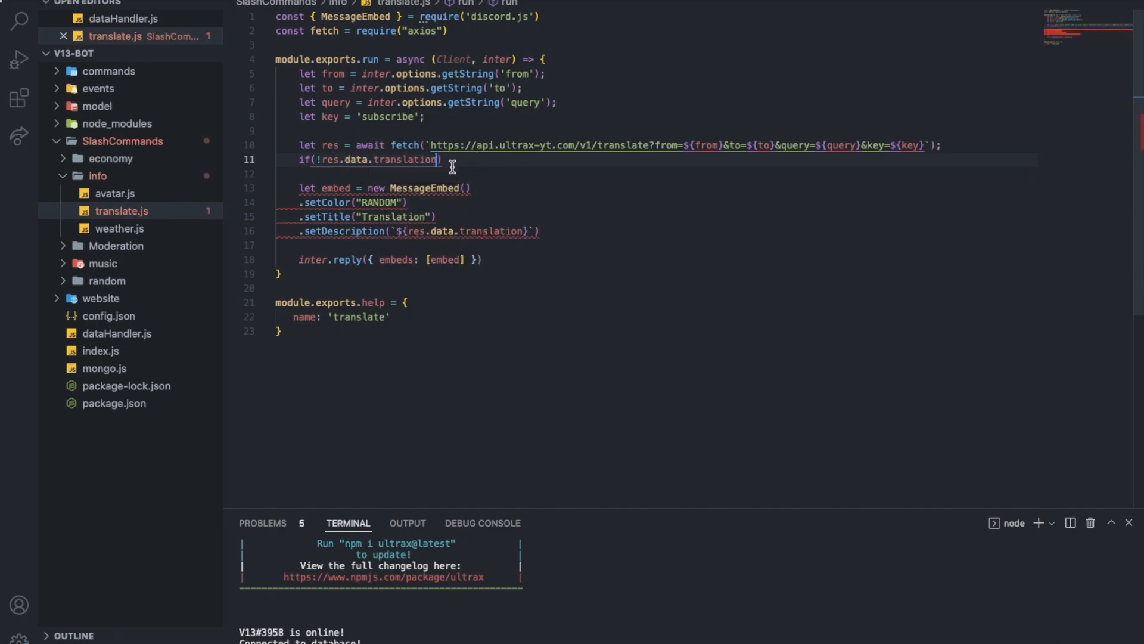
left_click(325, 160)
type("!")
left_click(438, 160)
type("||")
left_click(437, 159)
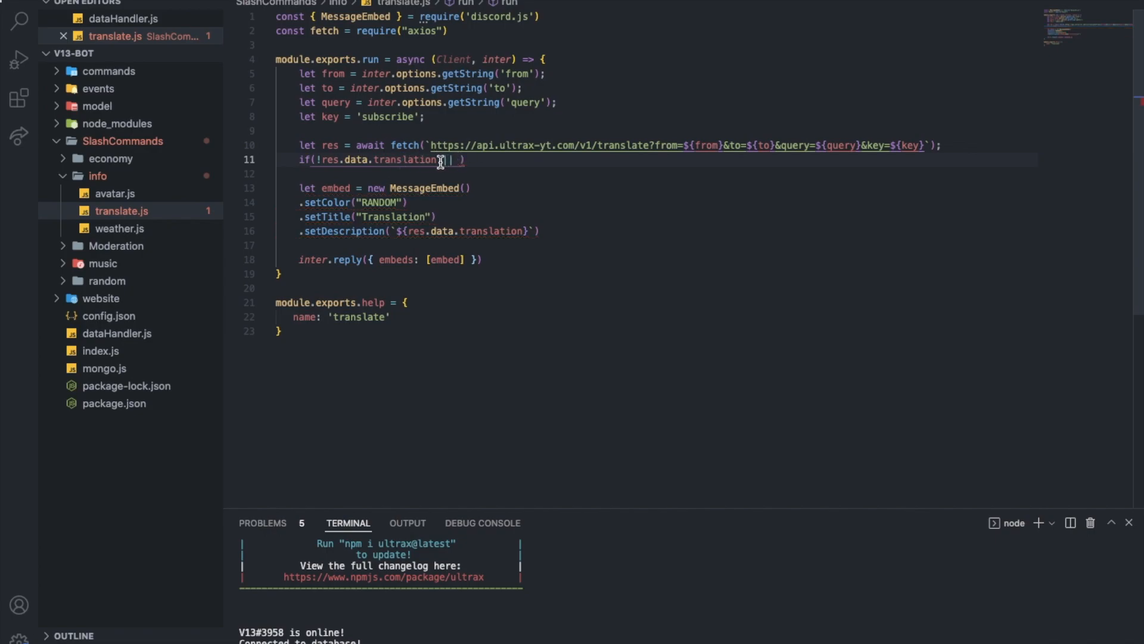
left_click(313, 159, "shift")
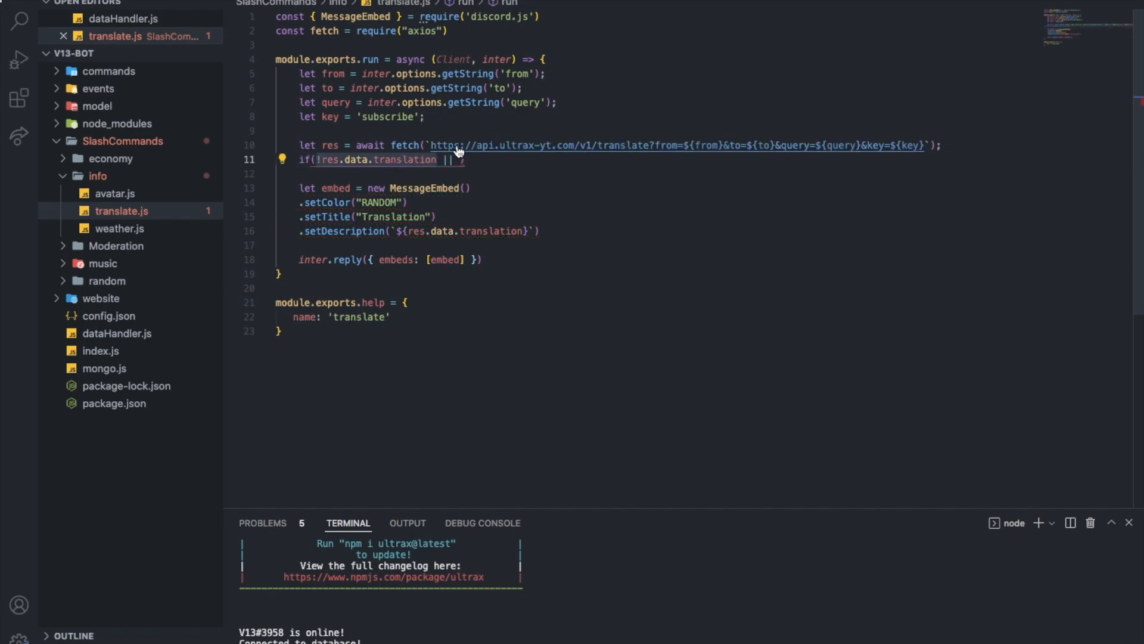
key("ctrl+c")
type("!res.data")
key("End")
key("Left")
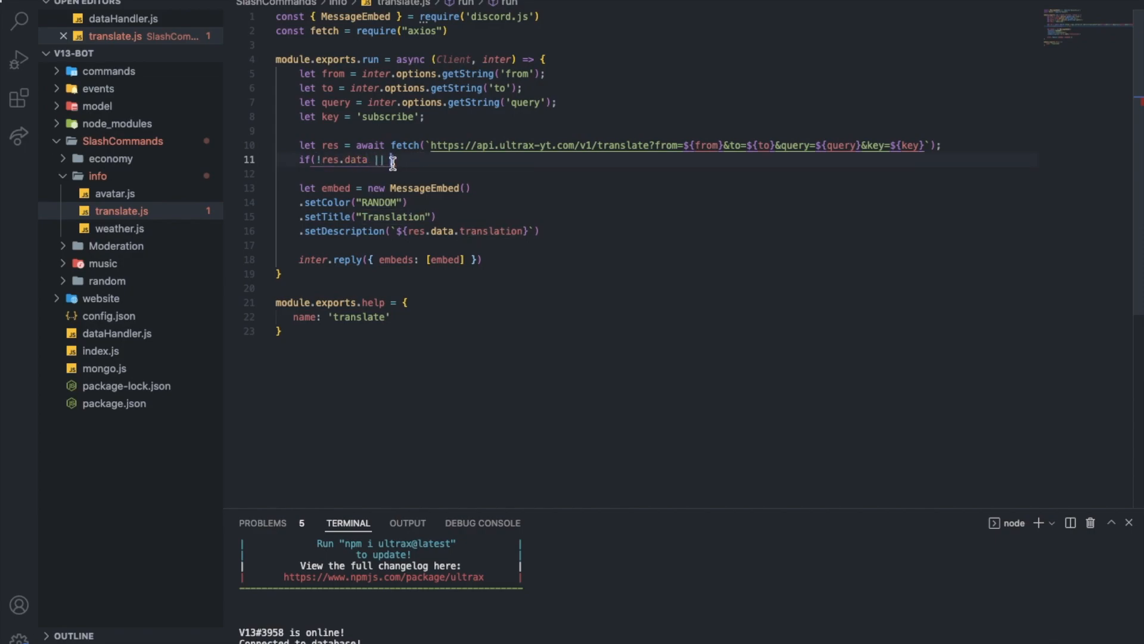
key("ctrl+v")
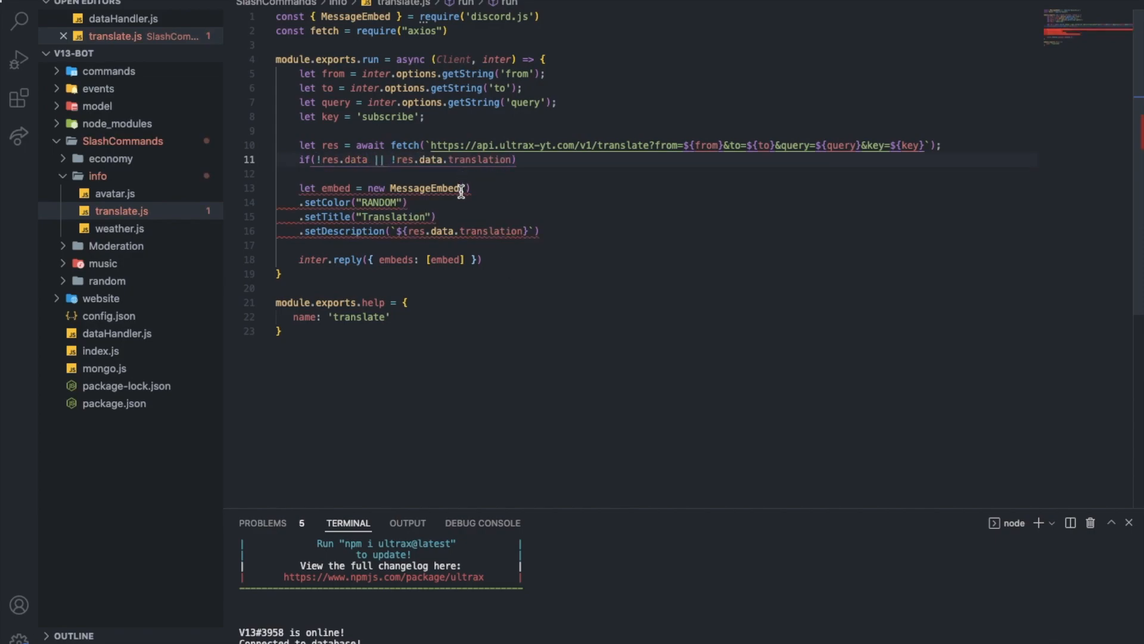
Step: Drop the optional-chaining ? after res.data and begin return inter at the line's end
mouse_move(426, 188)
left_click(445, 160)
type("?")
key("BackSpace")
key("End")
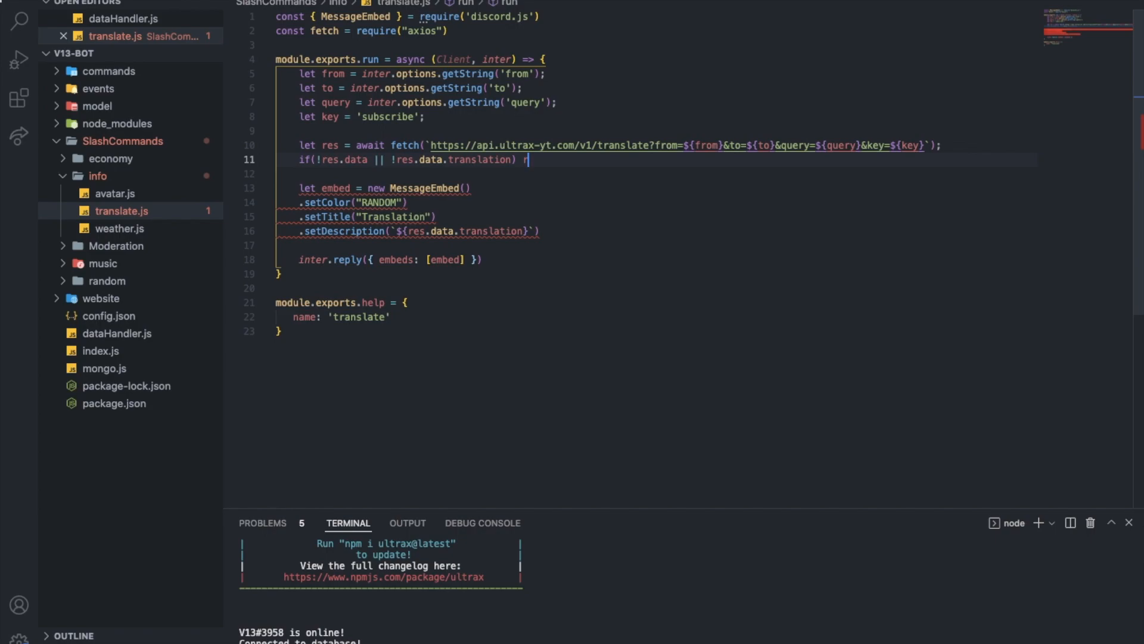
type("eturn")
key("Escape")
type(" inter.reply(")
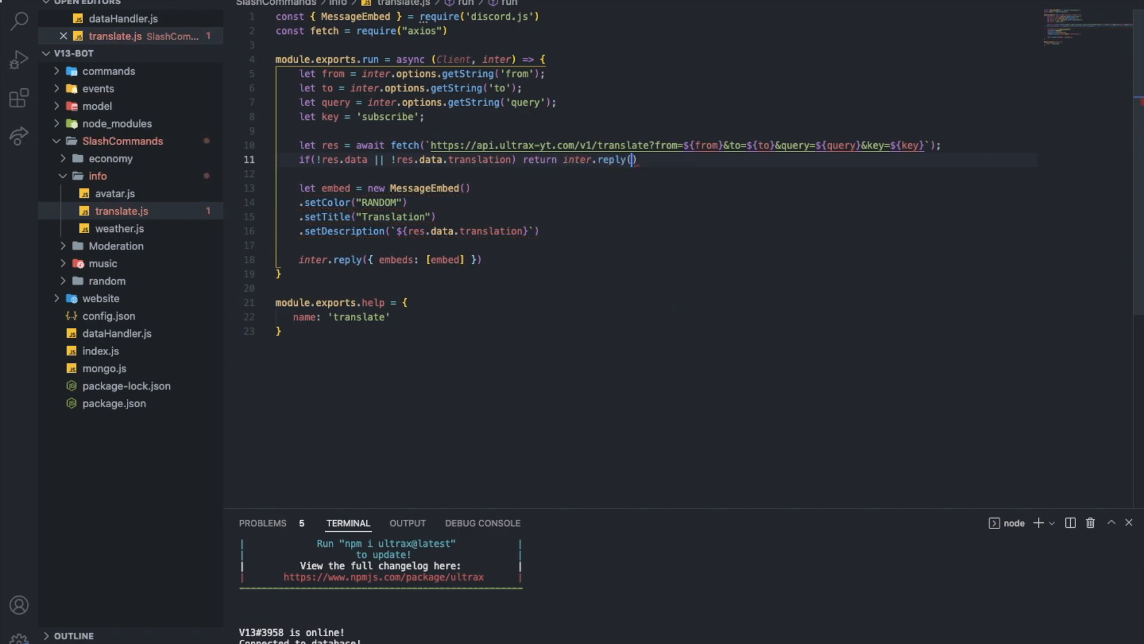
type("\"Something we")
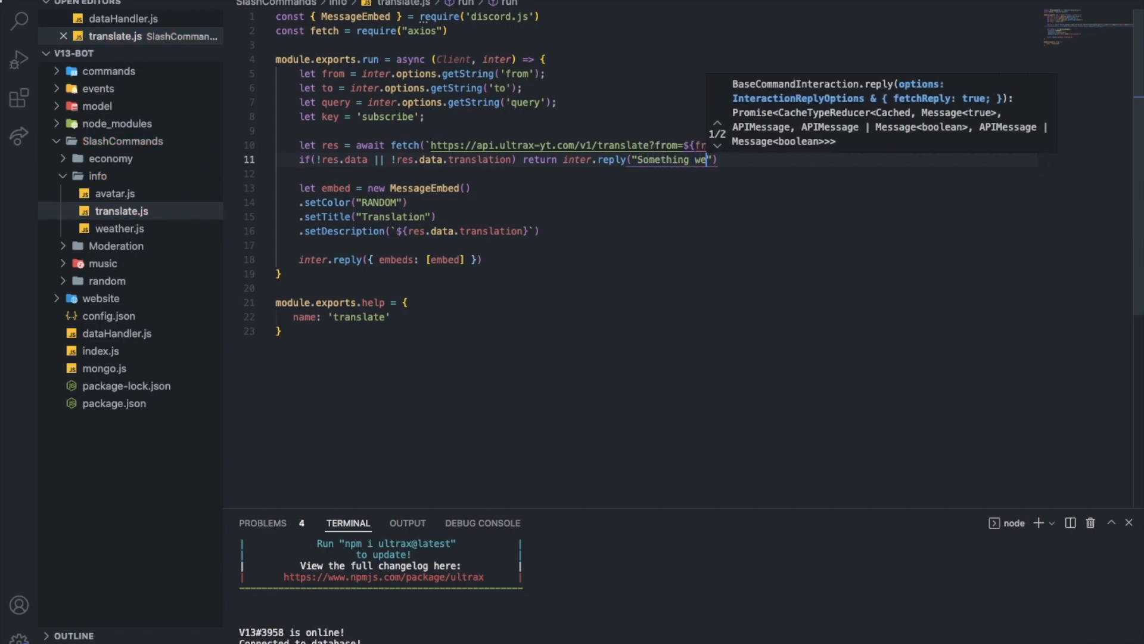
type("nt wrong.")
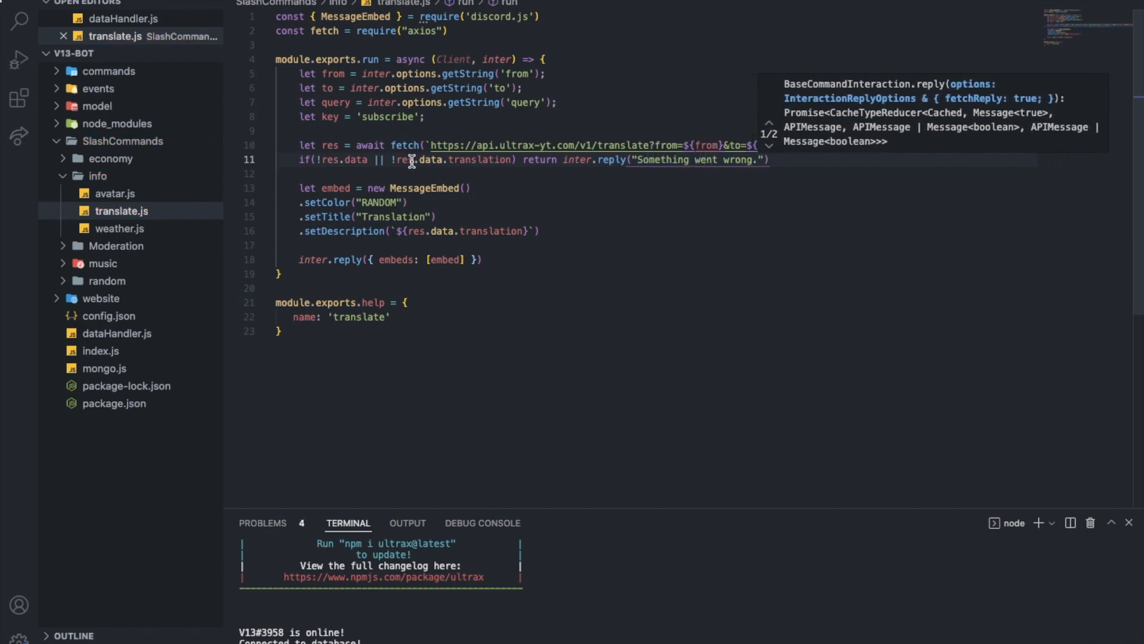
Step: Leave line 11 as res.data without optional chaining, replying "Something went wrong." on missing data
left_click(817, 147)
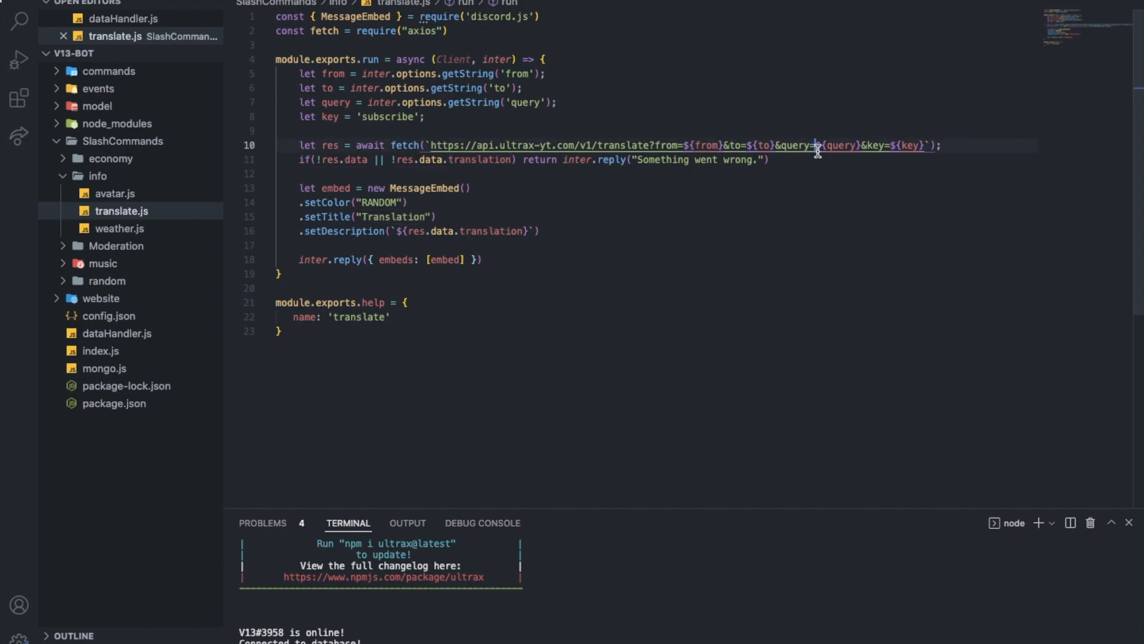
left_click(771, 159)
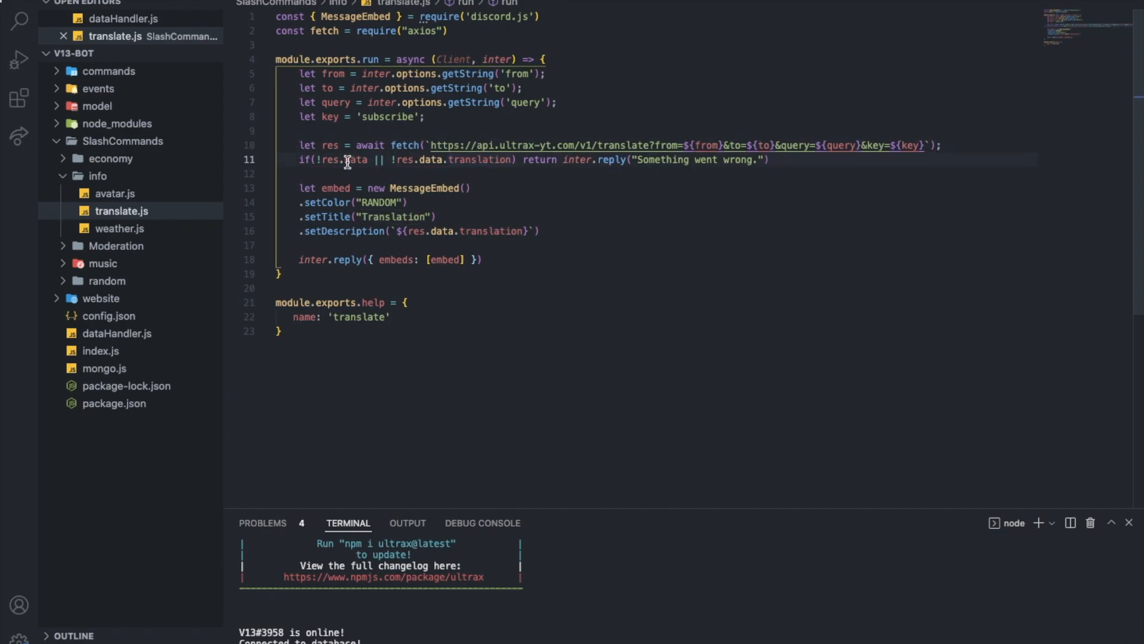
left_click(444, 159)
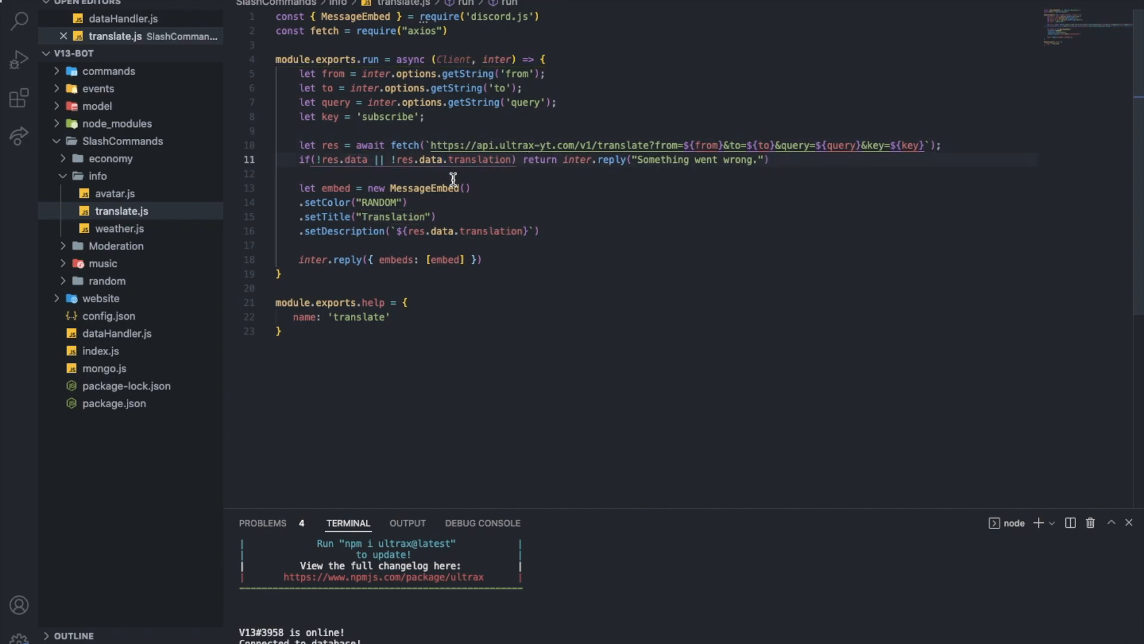
type("?")
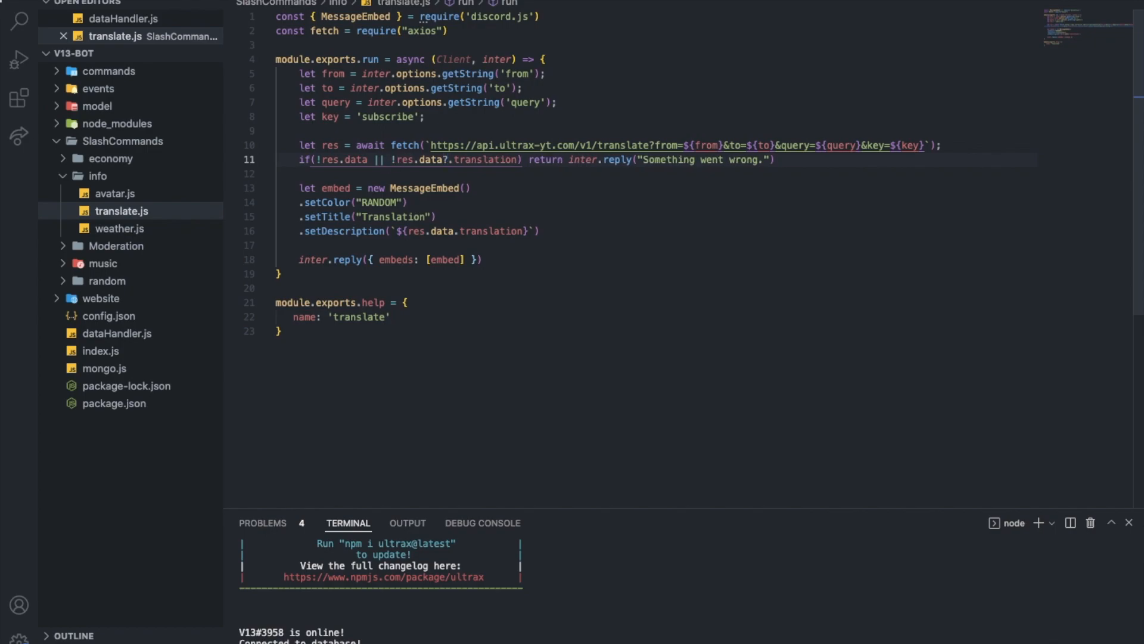
key("BackSpace")
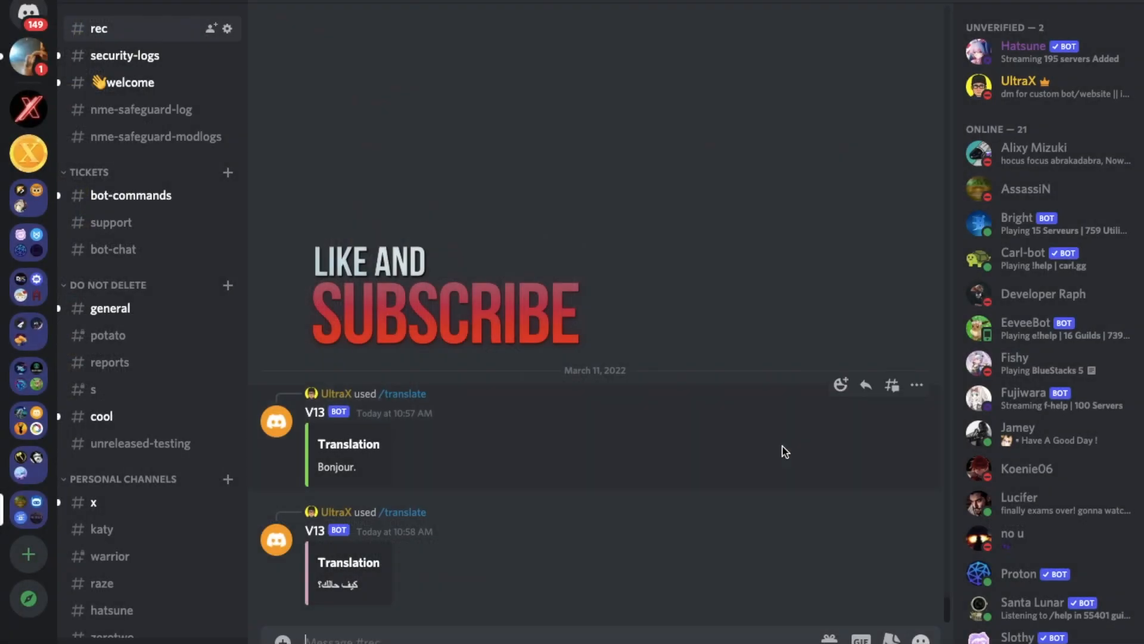
type("?tr")
Step: Send /translate for "Im good thank you" with to: french and from: english
key("Return")
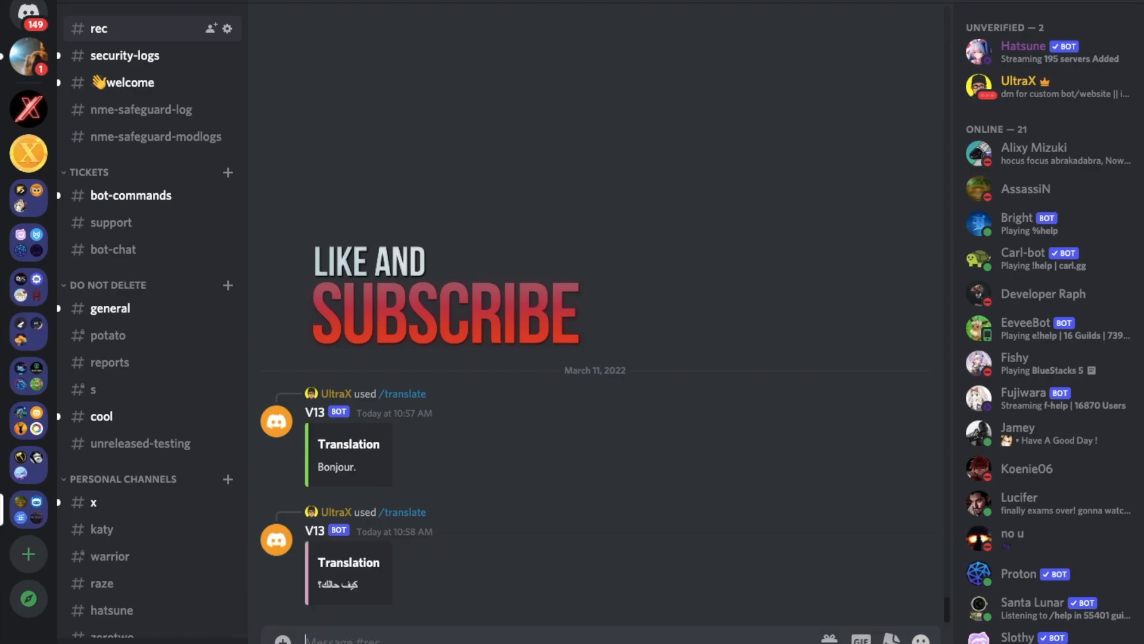
type("/tran")
type("sl")
left_click(465, 505)
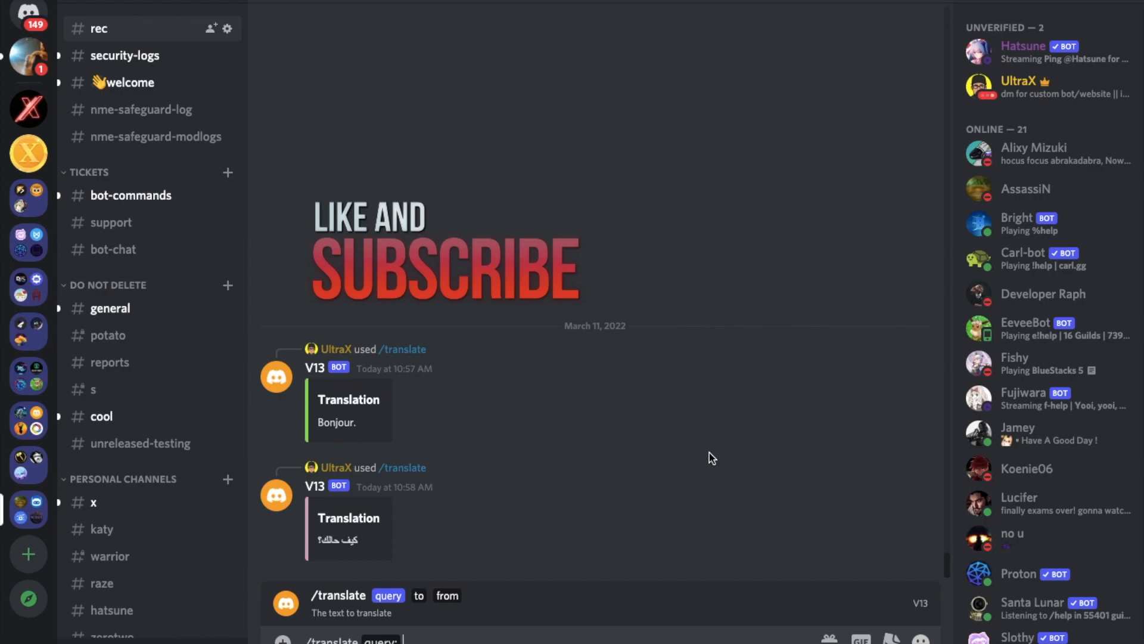
type("Im")
type(" good thank you")
key("Tab")
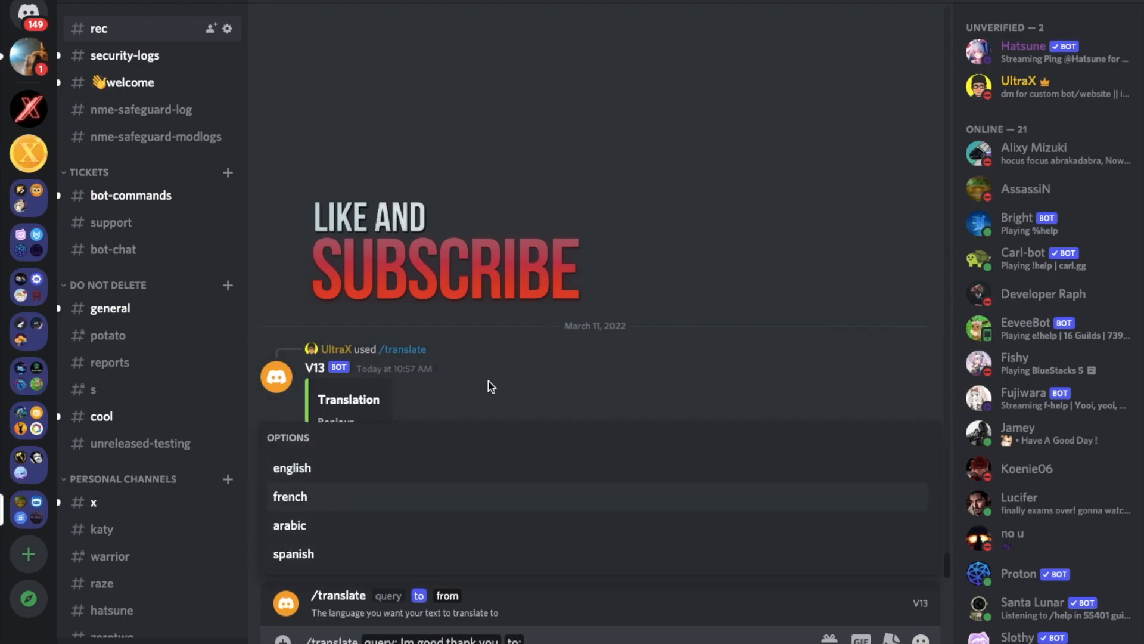
key("Tab")
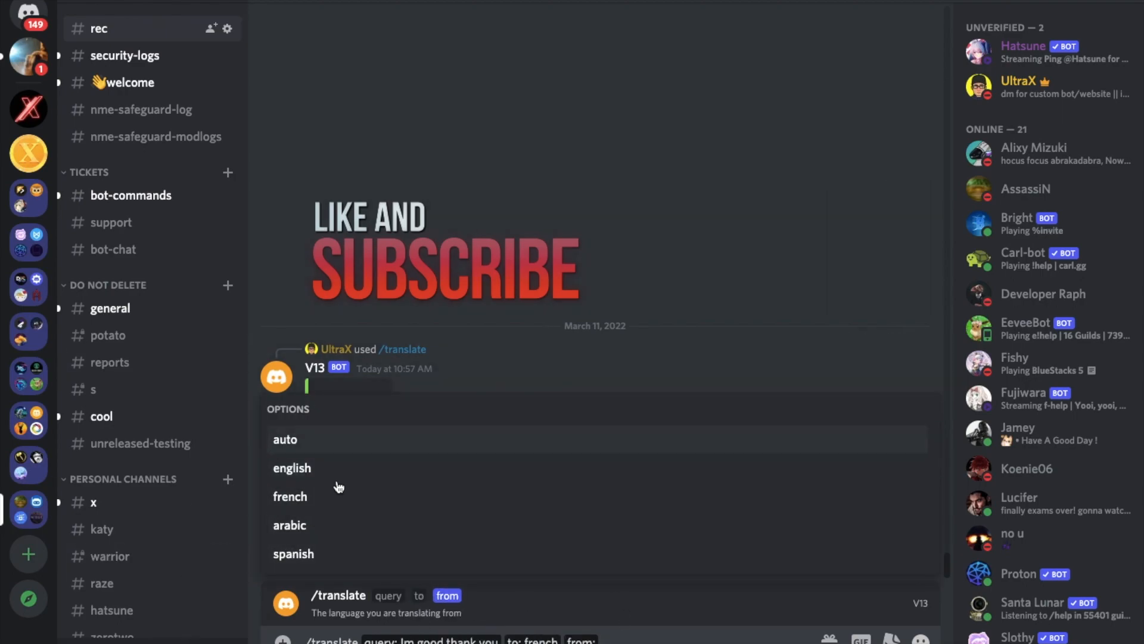
left_click(292, 468)
key("Return")
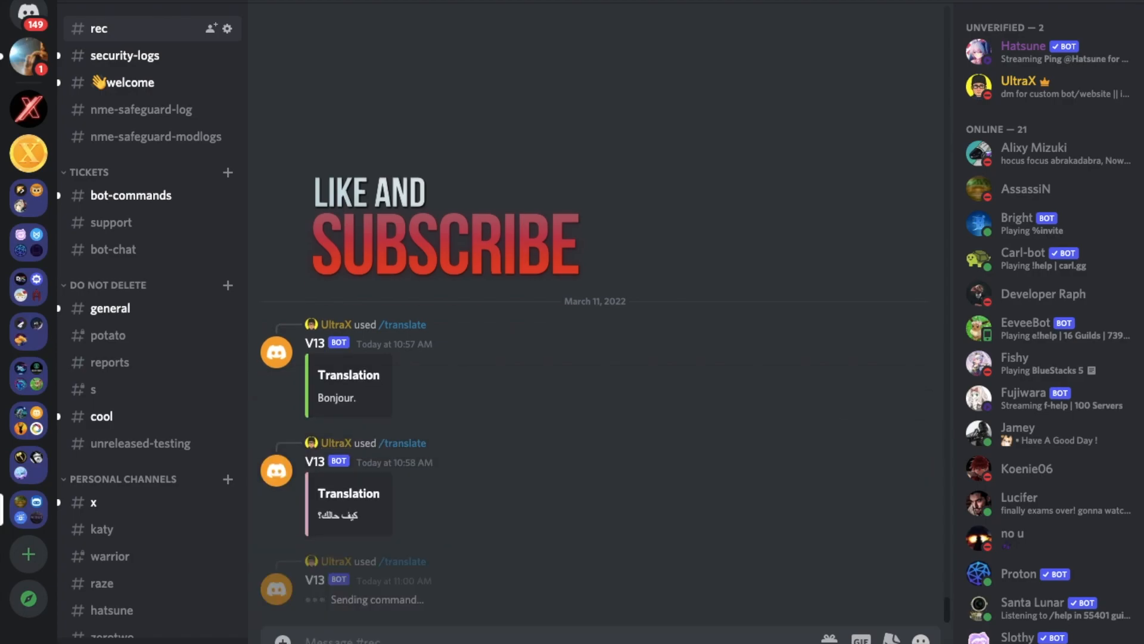